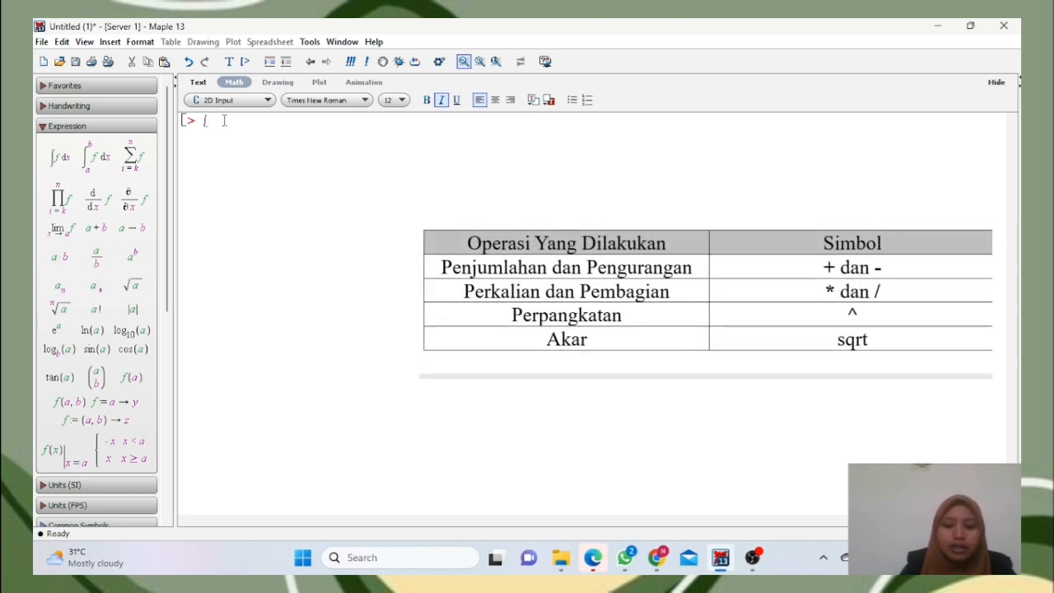
# - Try entering the operator symbols +, -, *, /, ^ and sqrt one by one at the prompt, erasing each
pyautogui.write('+')
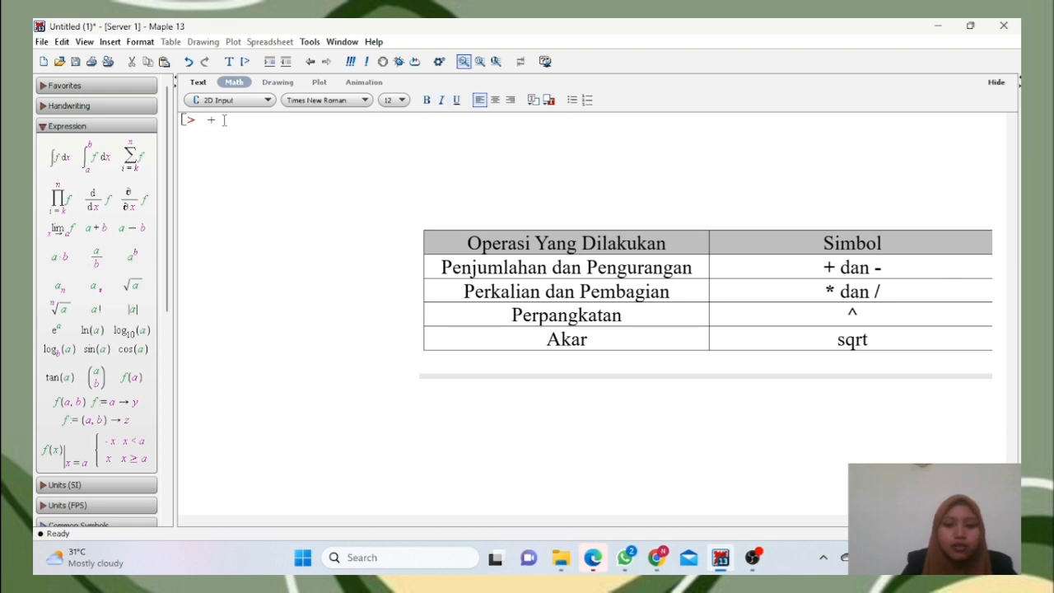
pyautogui.press('BackSpace')
pyautogui.write('-')
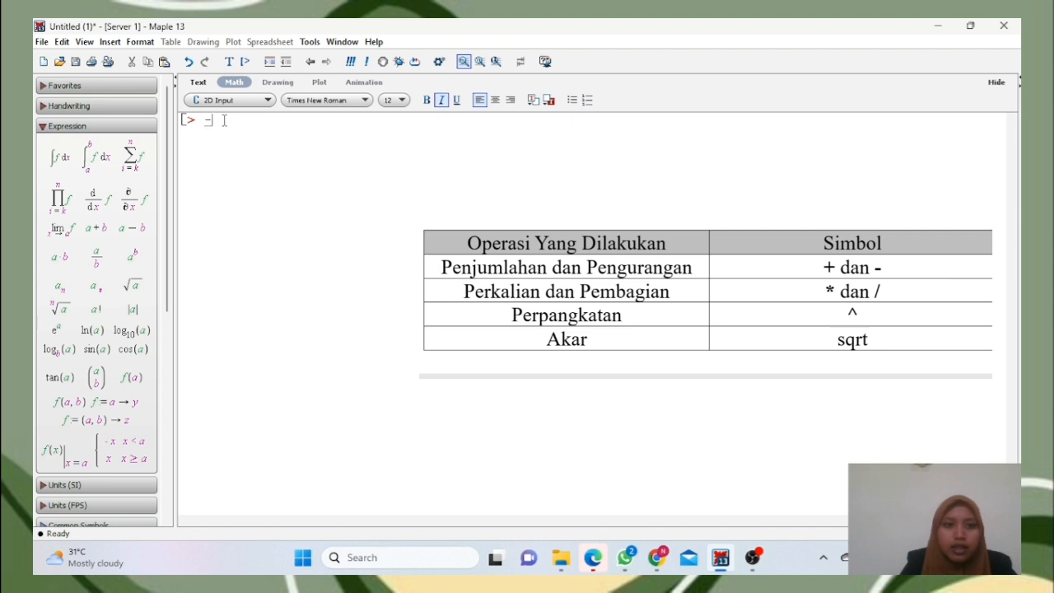
pyautogui.press('BackSpace')
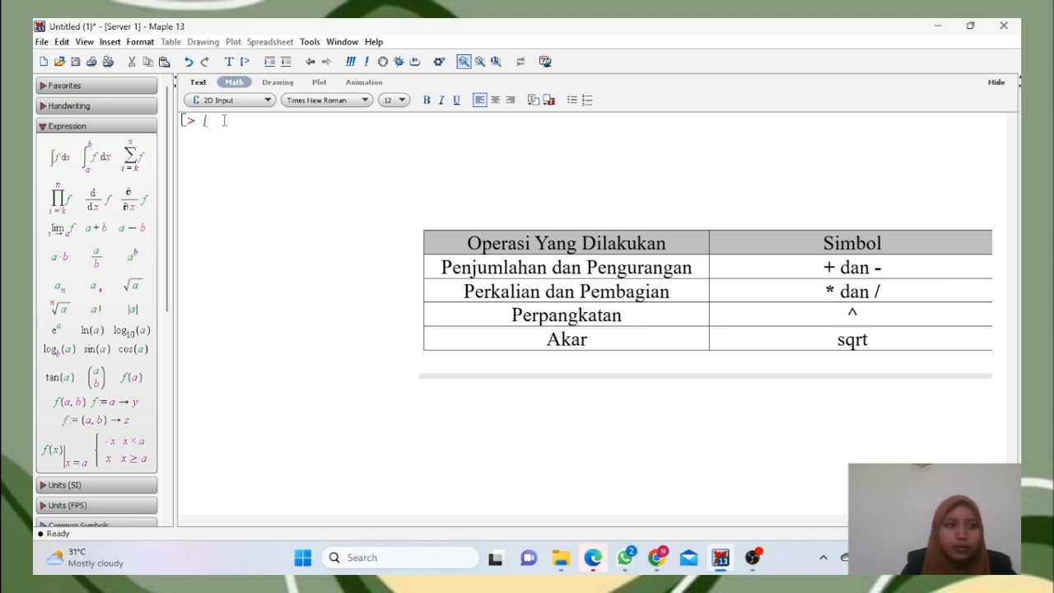
pyautogui.write('*')
pyautogui.press('BackSpace')
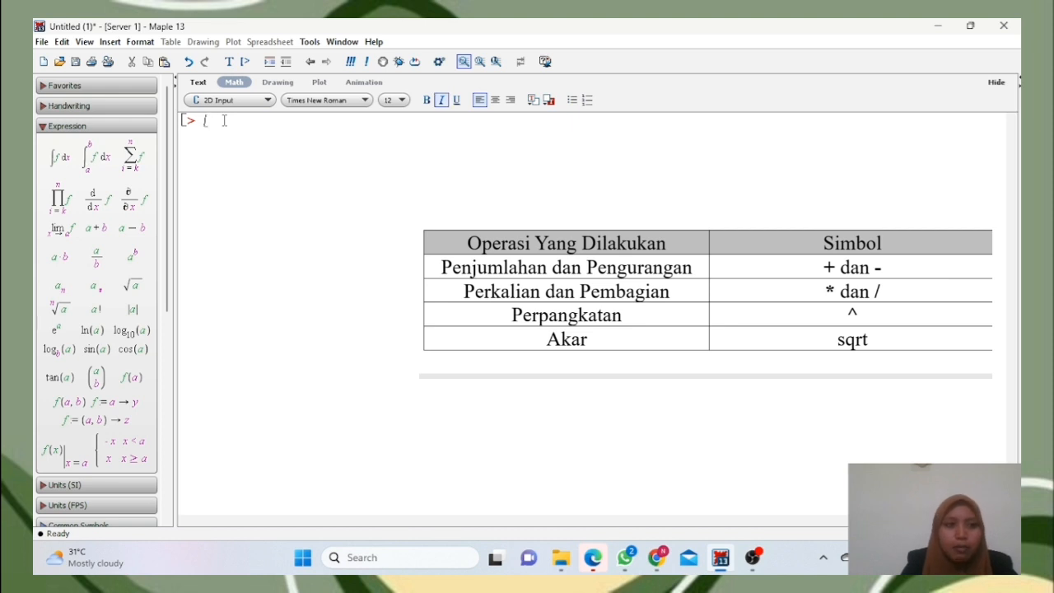
pyautogui.write('/')
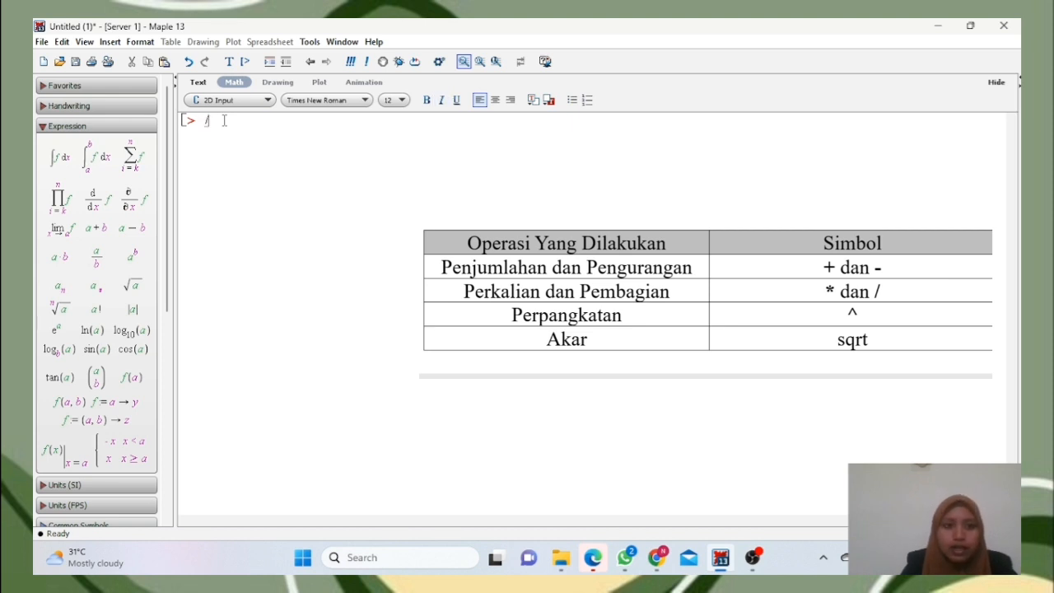
pyautogui.press('BackSpace')
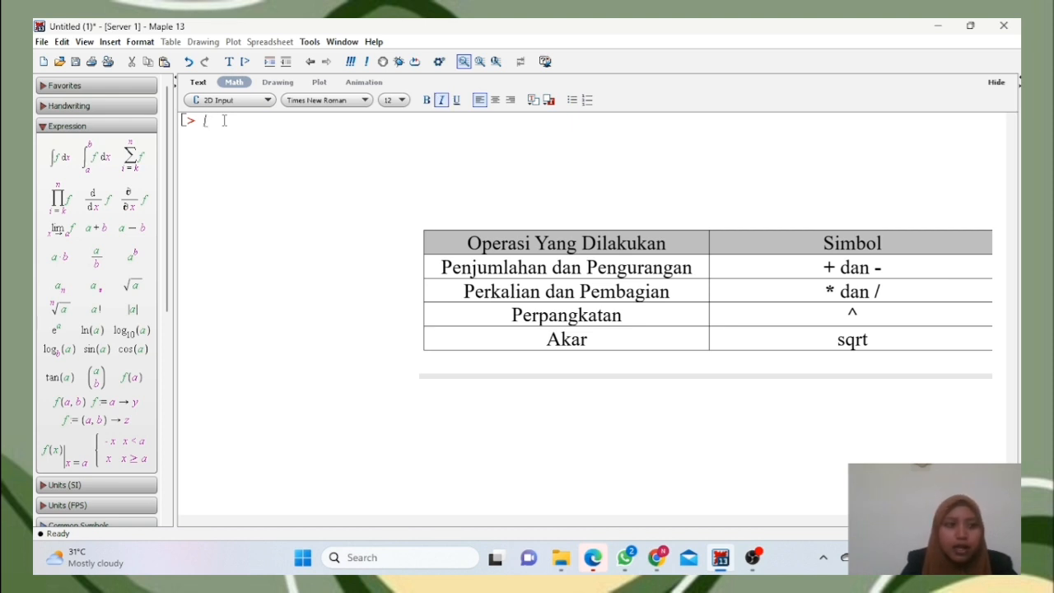
pyautogui.write('^')
pyautogui.press('BackSpace')
pyautogui.write('sqrt')
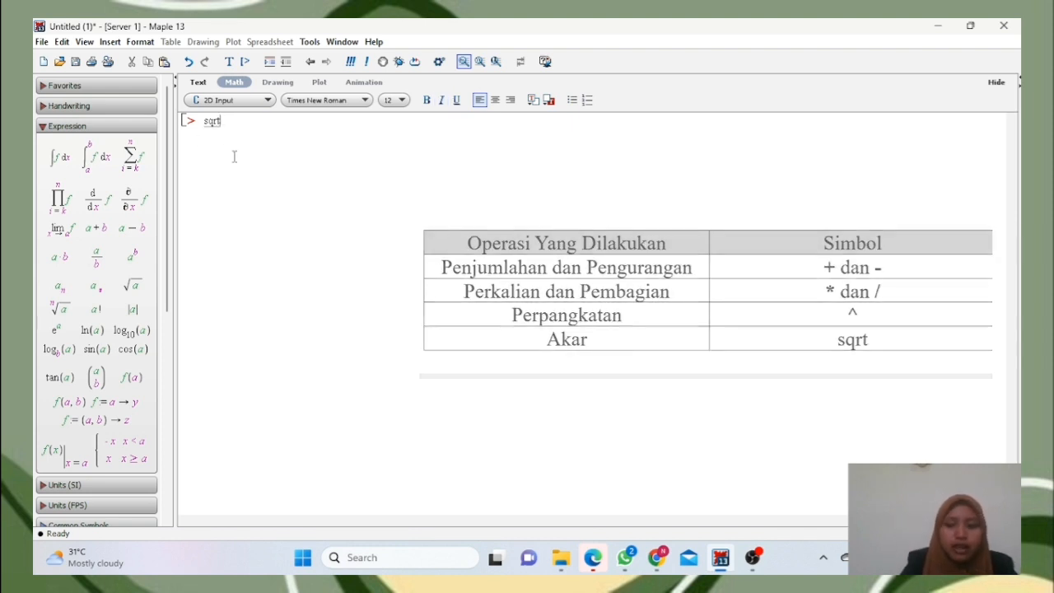
pyautogui.press('BackSpace')
pyautogui.press('BackSpace')
pyautogui.press('BackSpace')
pyautogui.press('BackSpace')
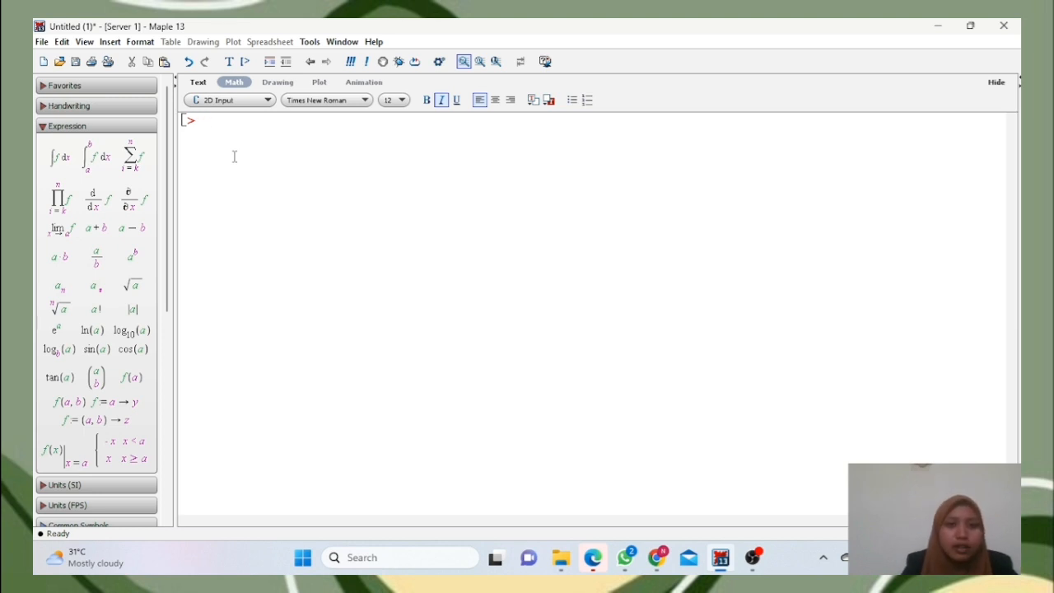
# - Evaluate the indefinite integral of 2x^2 with the command int(2x^2, x);
pyautogui.write('int')
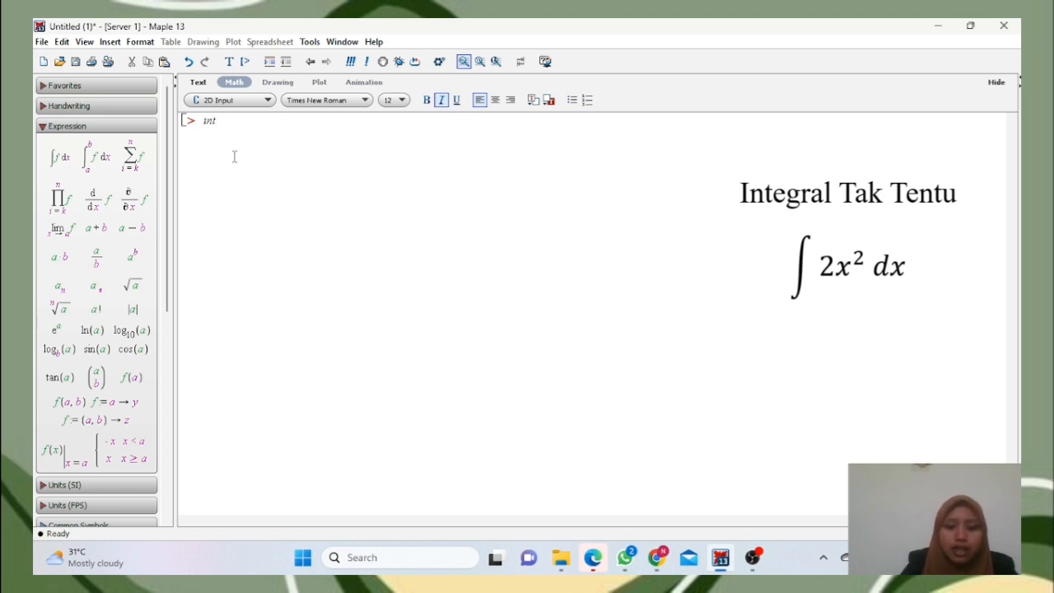
pyautogui.write('(2 x^')
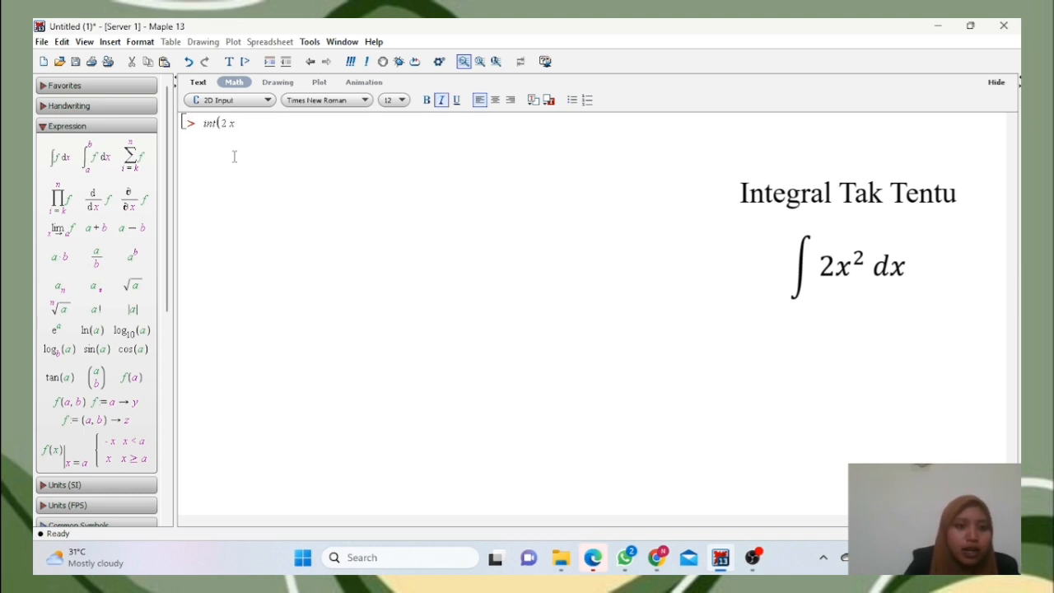
pyautogui.write('2')
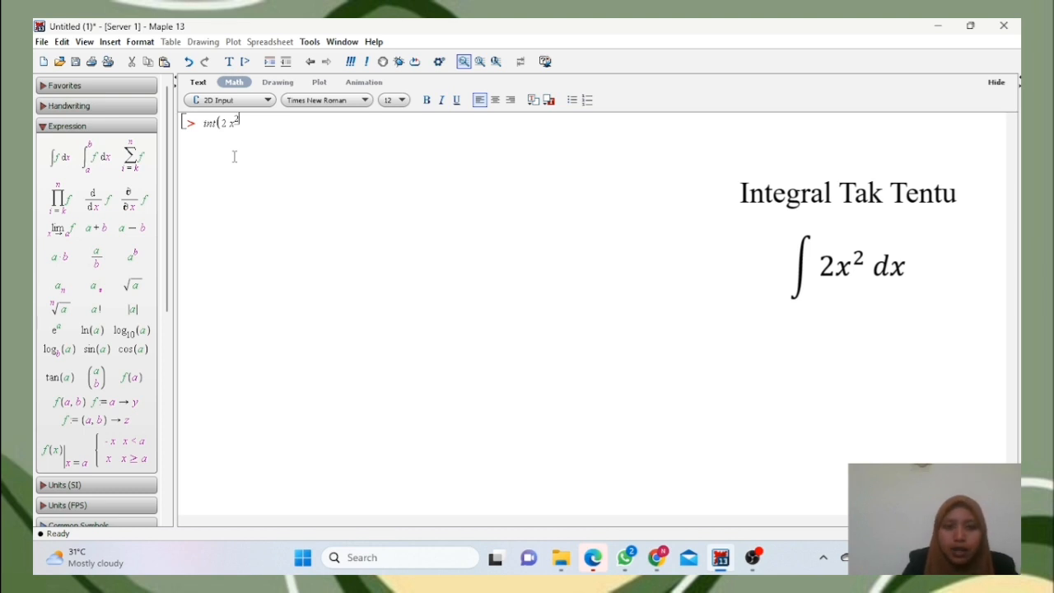
pyautogui.press('Right')
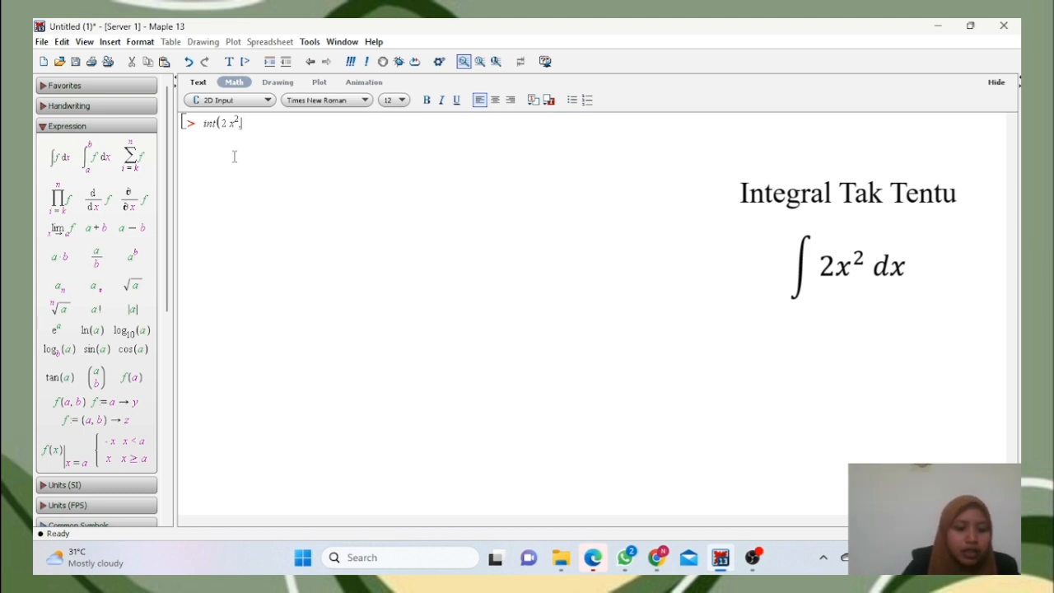
pyautogui.write(', x')
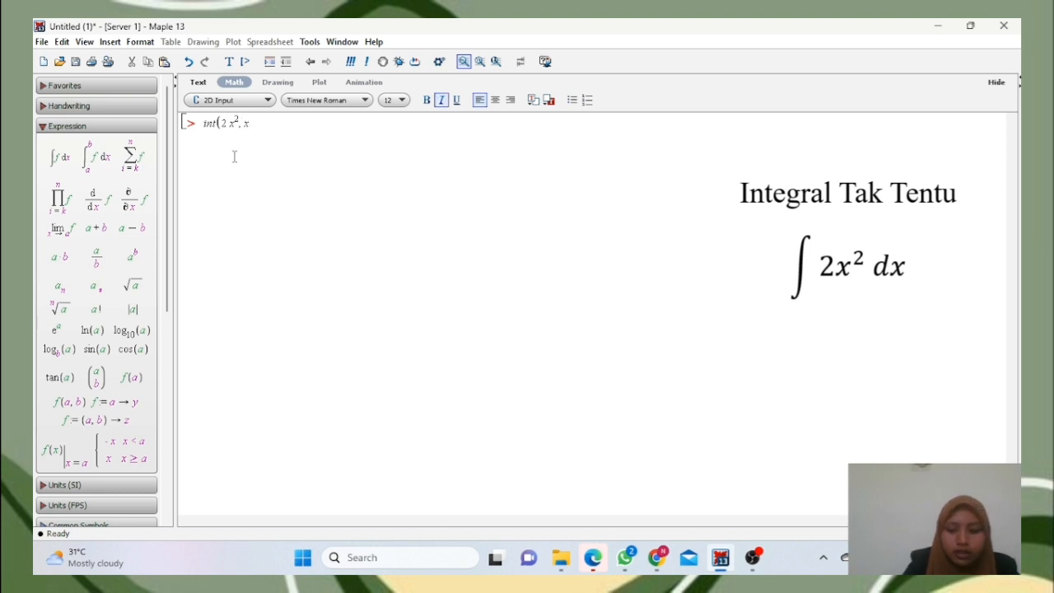
pyautogui.write(')')
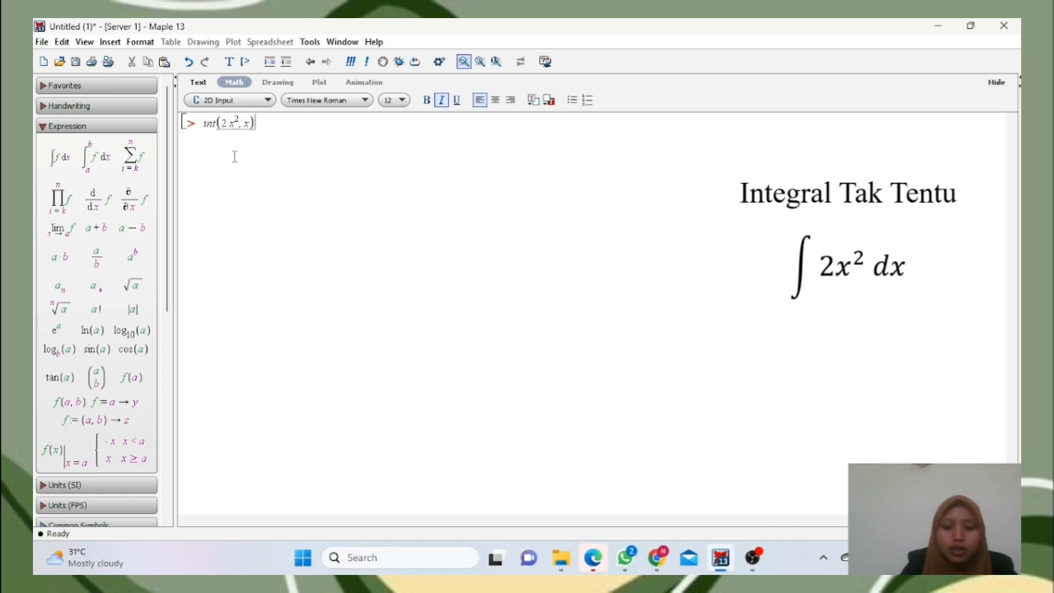
pyautogui.write(';')
pyautogui.press('Return')
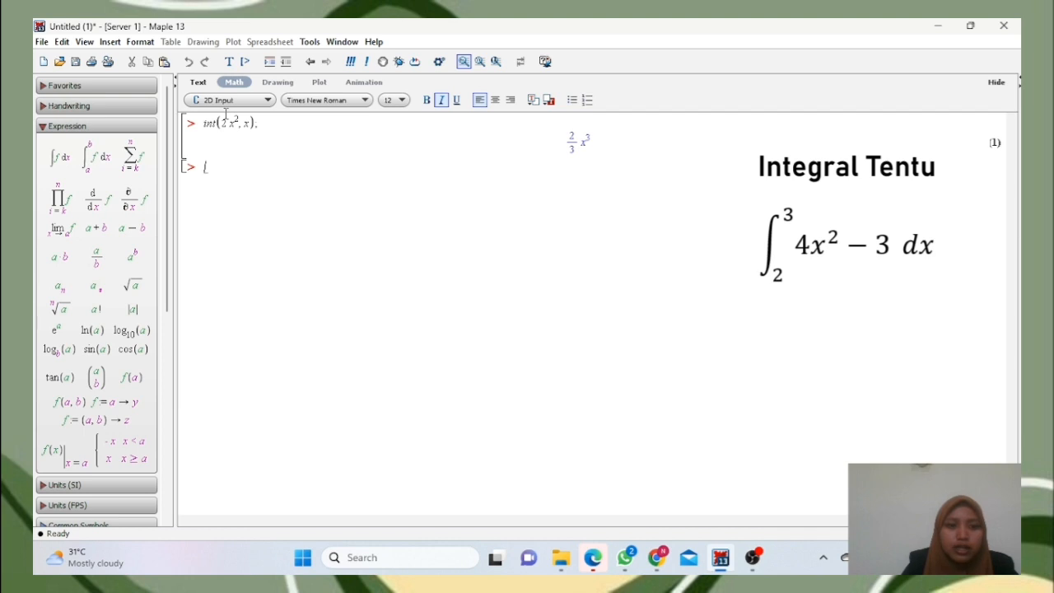
# - Begin a second int command on the new prompt line with the integrand 4x^2 - 3
pyautogui.write('i')
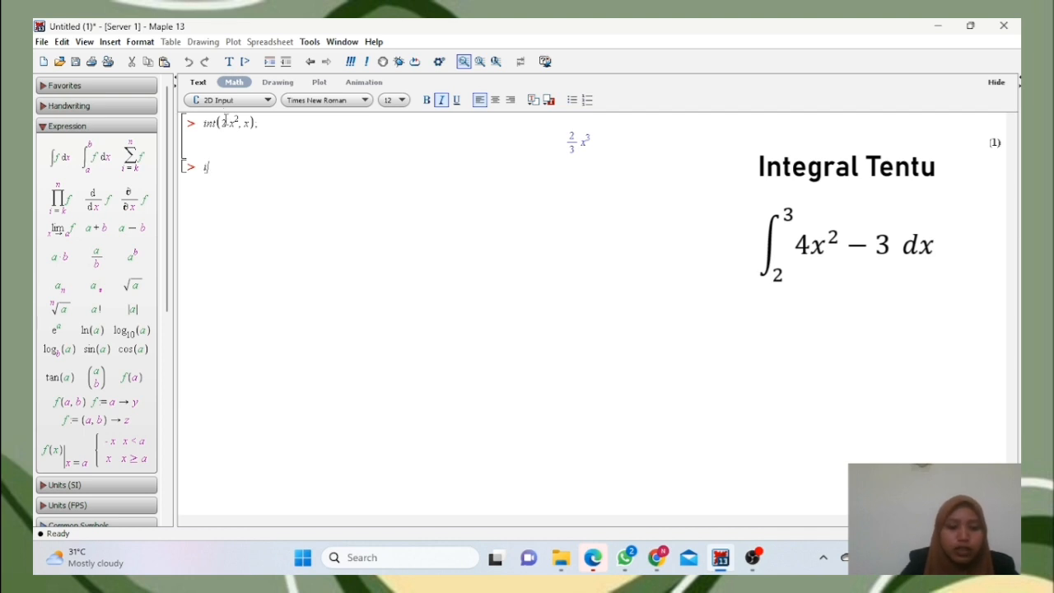
pyautogui.write('n')
pyautogui.write('t')
pyautogui.write('(4')
pyautogui.write('*x')
pyautogui.write('^')
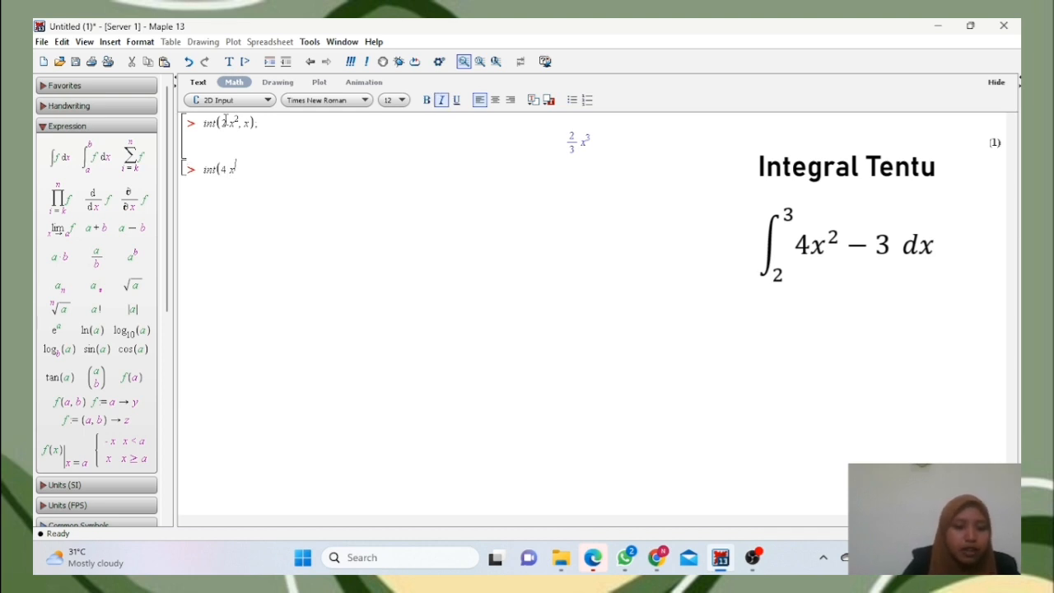
pyautogui.write('2')
pyautogui.press('Right')
pyautogui.write('-')
pyautogui.write('3')
pyautogui.write(',')
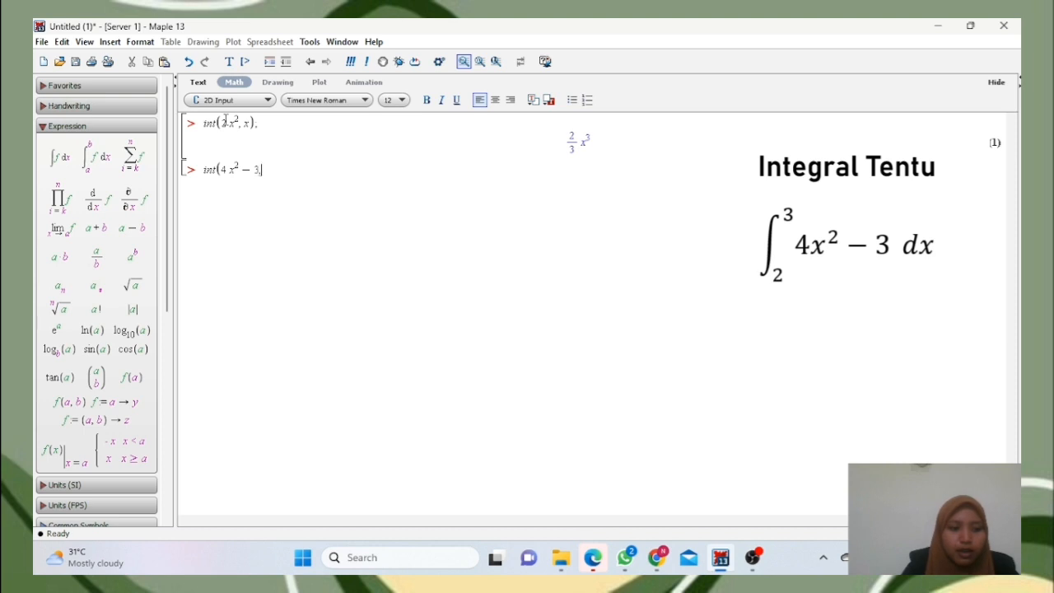
# - Complete the definite integral command with the range x=2..3 and a closing semicolon, and evaluate it
pyautogui.write('x=2')
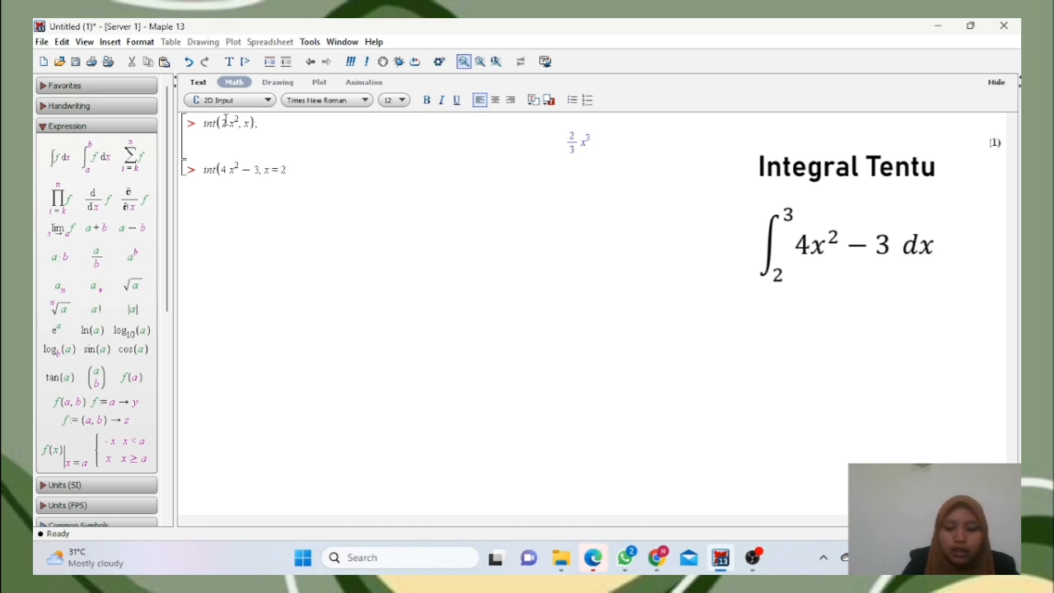
pyautogui.write('.')
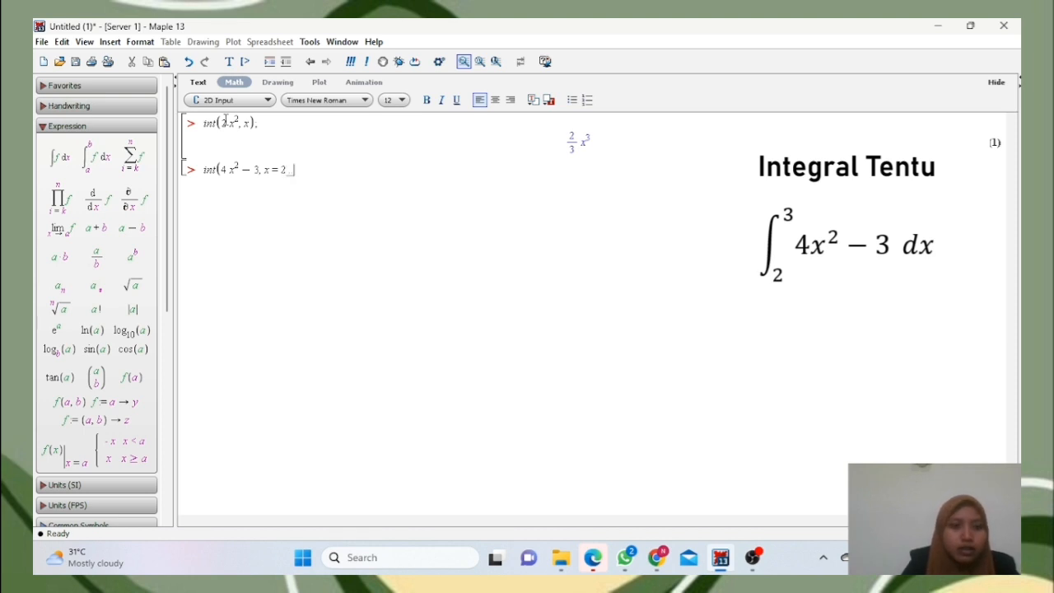
pyautogui.write('.3')
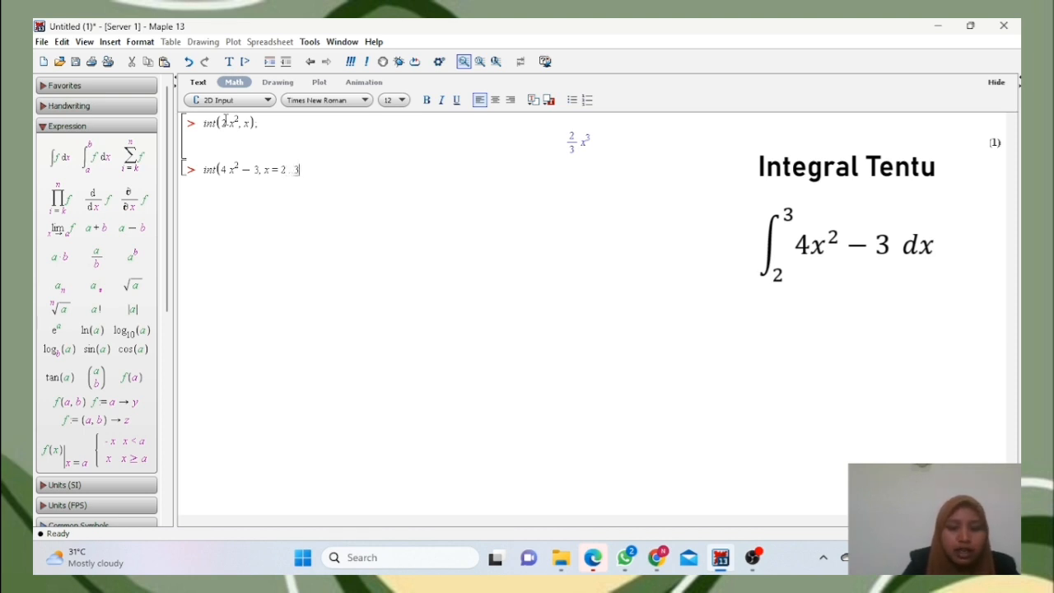
pyautogui.write(');')
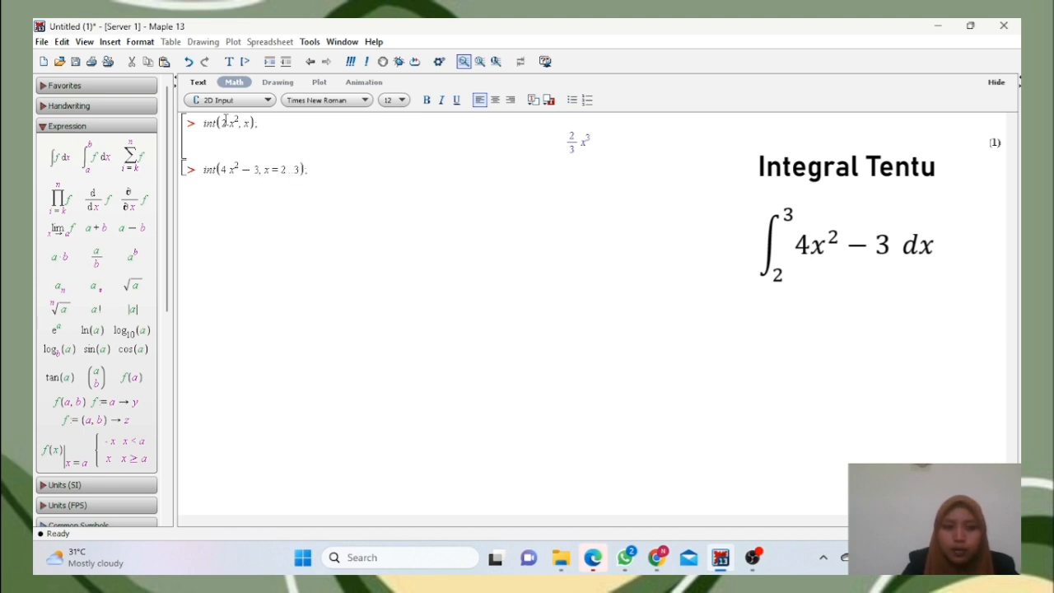
pyautogui.press('Return')
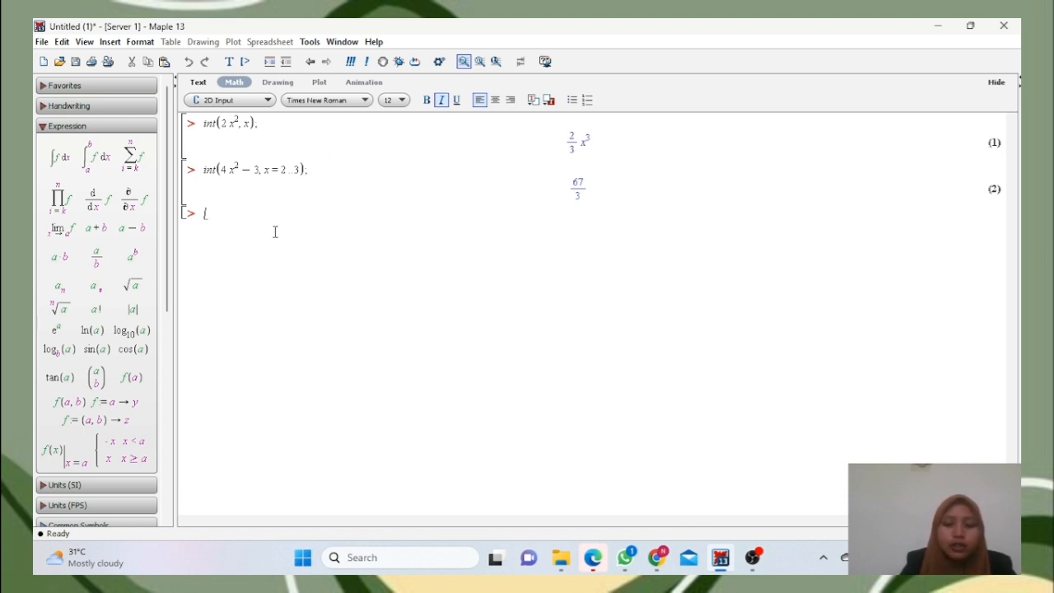
# - Delete both integral calculations together with their results from the worksheet
pyautogui.moveTo(205, 214); pyautogui.dragTo(204, 123)
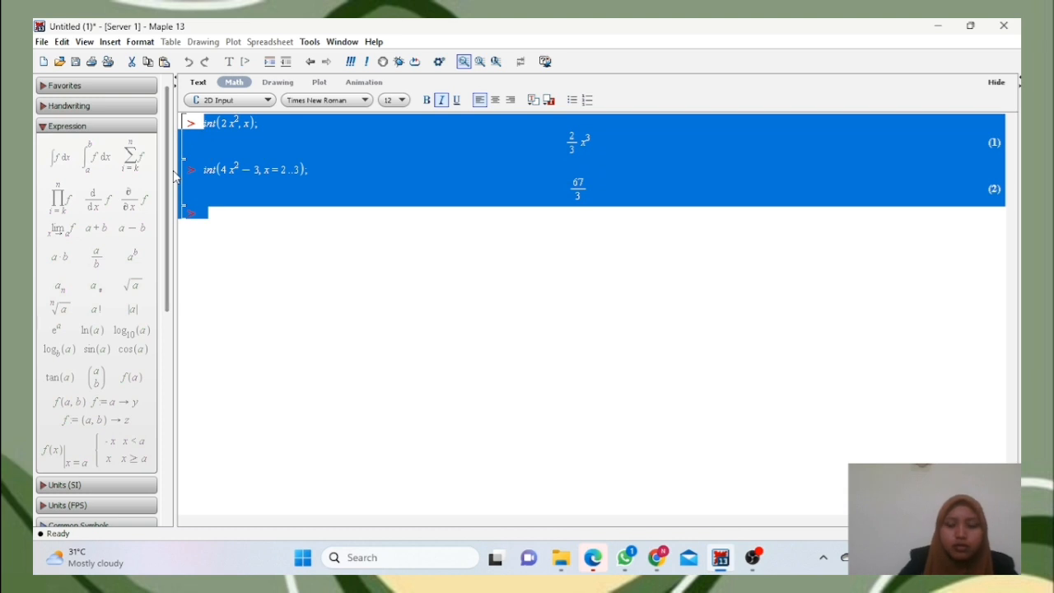
pyautogui.press('Delete')
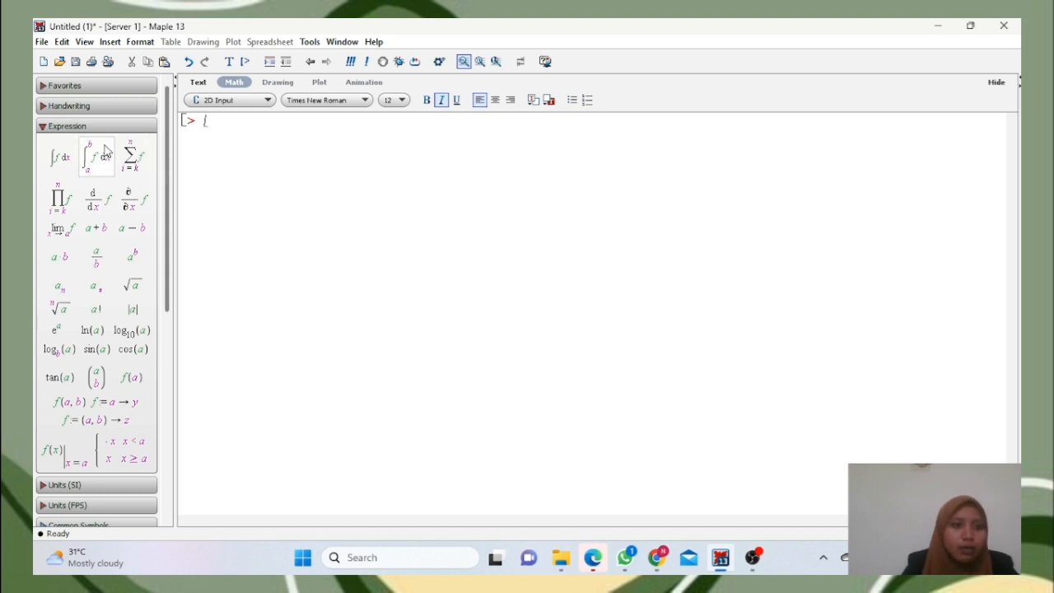
# - Insert an indefinite integral template, fill in the integrand 3x^3 with respect to x, end it with a semicolon, and evaluate it
pyautogui.click(68, 127)
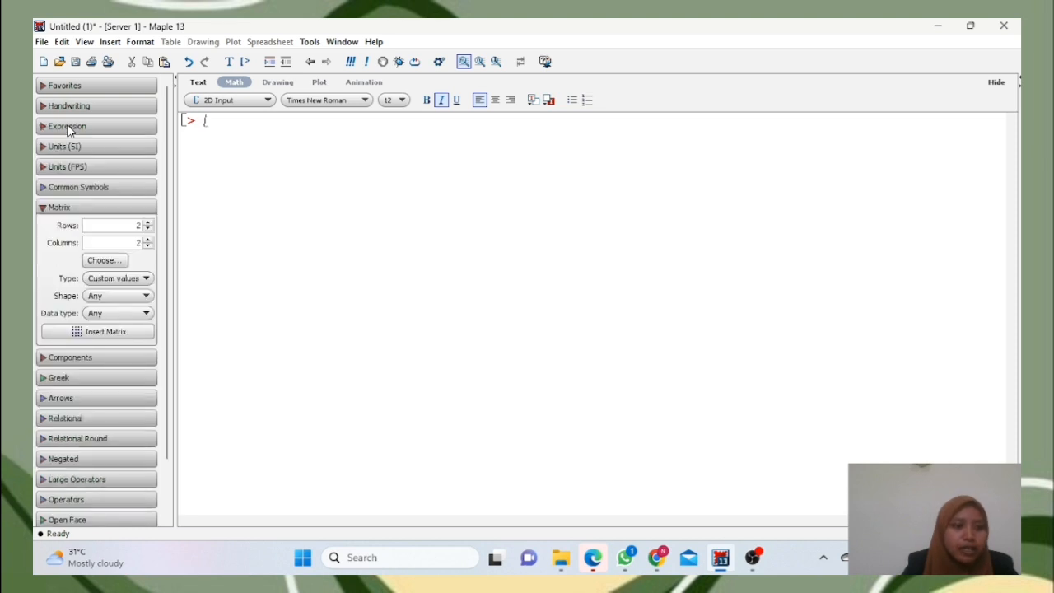
pyautogui.click(67, 127)
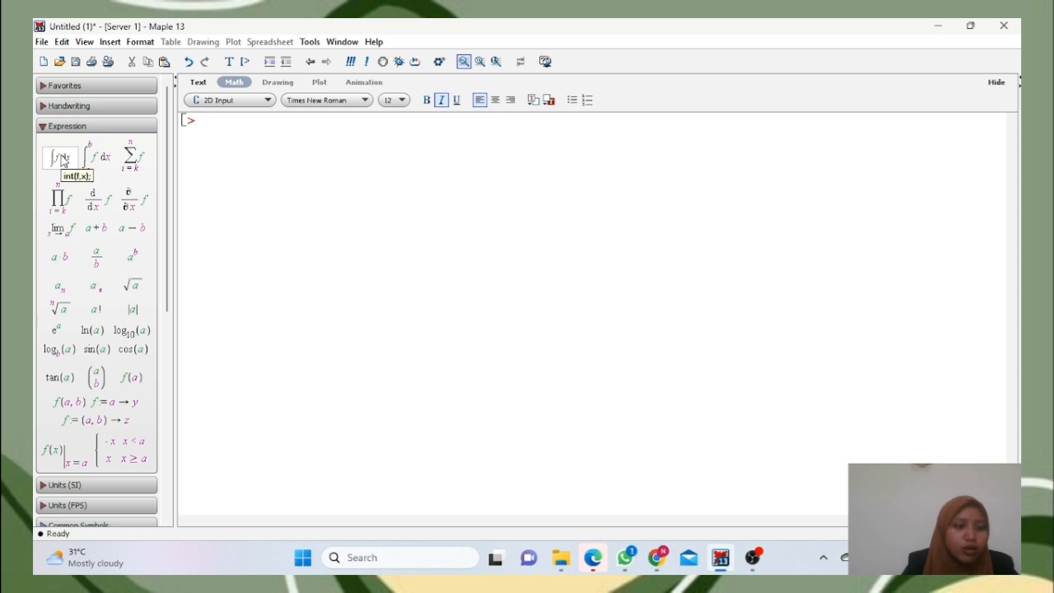
pyautogui.click(62, 158)
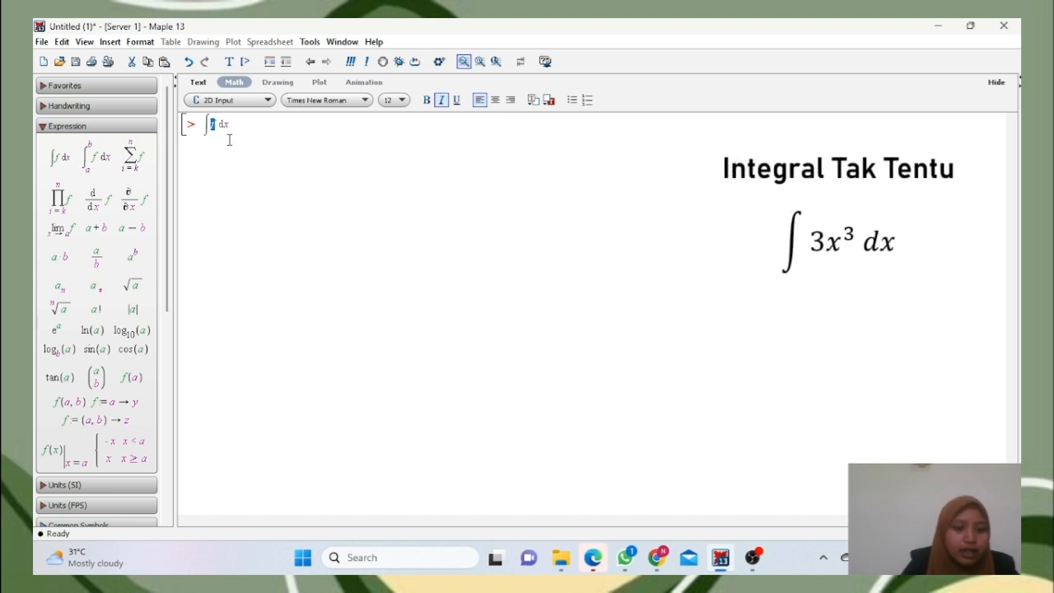
pyautogui.write('3 x')
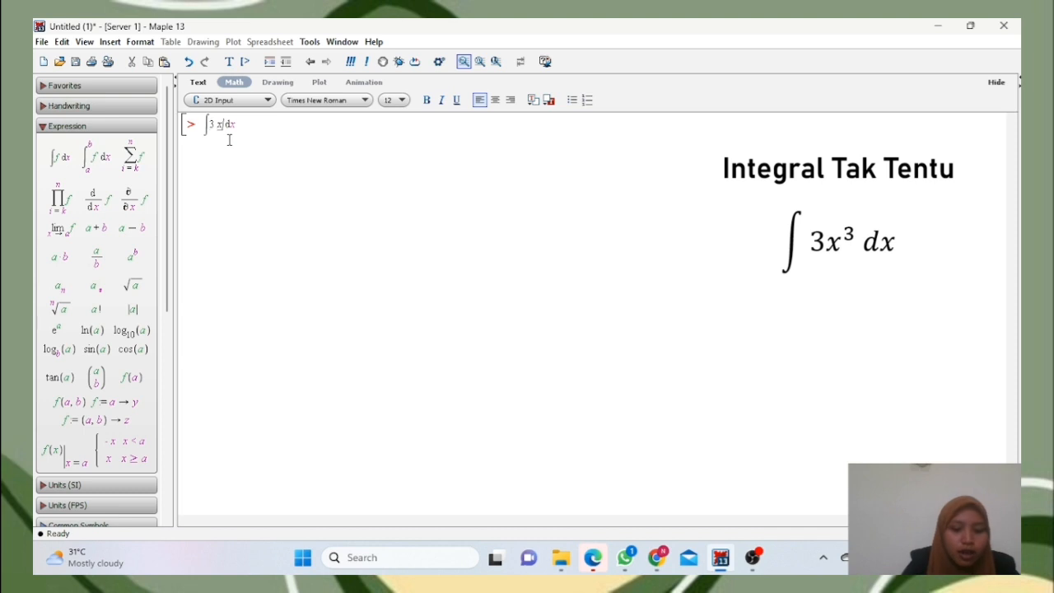
pyautogui.write('^3')
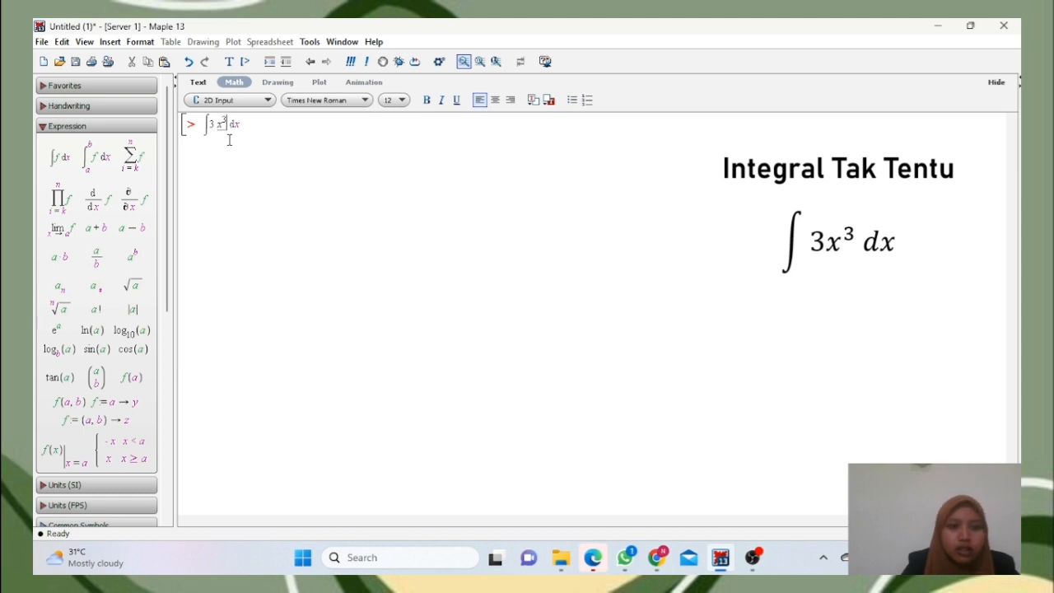
pyautogui.write('x;')
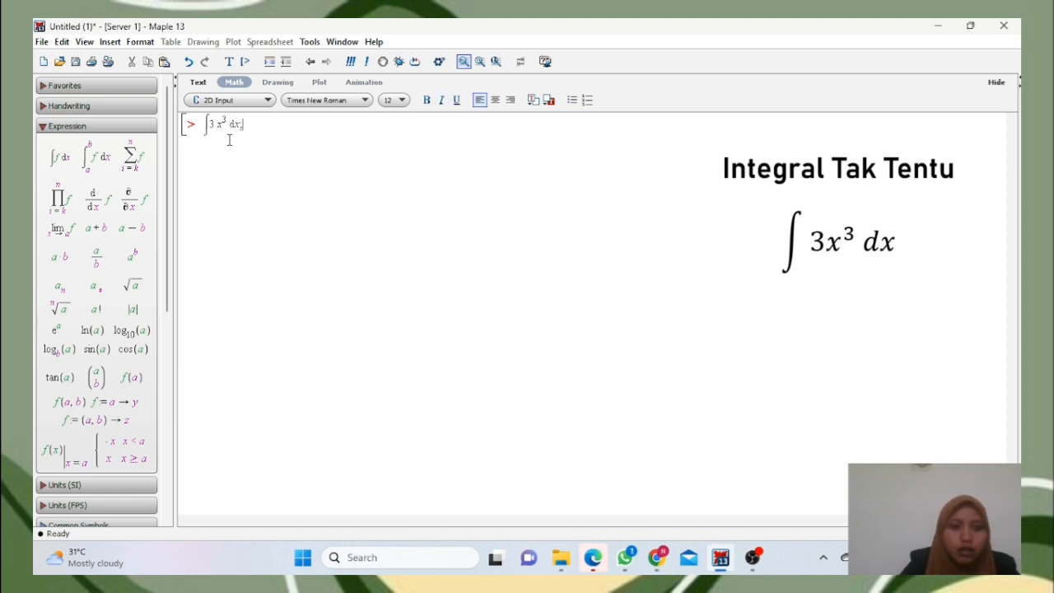
pyautogui.press('Return')
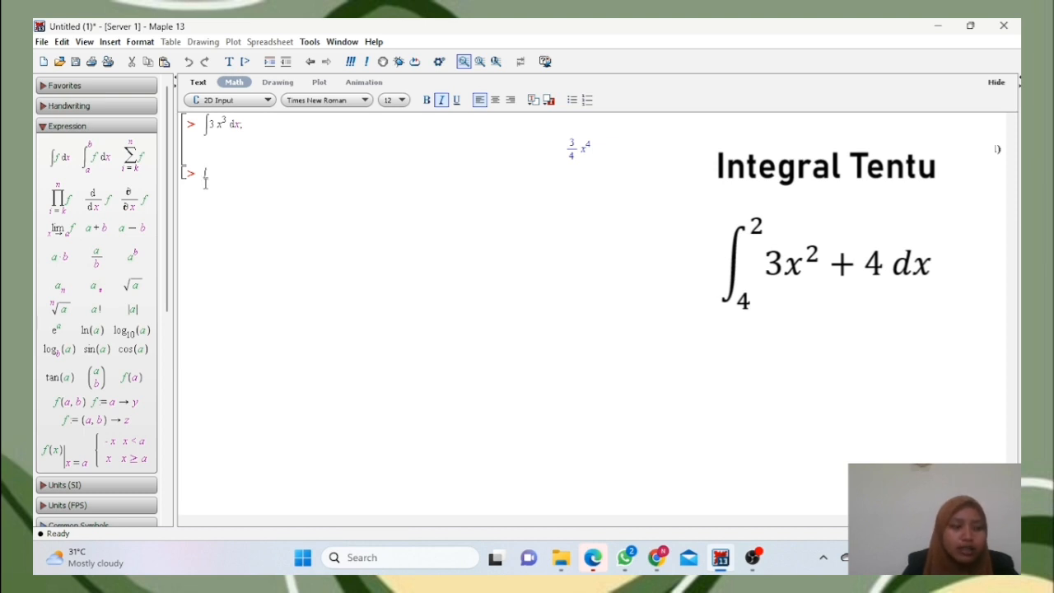
# - Insert a definite integral template on the new prompt line with lower limit 4 and upper limit 2
pyautogui.click(97, 158)
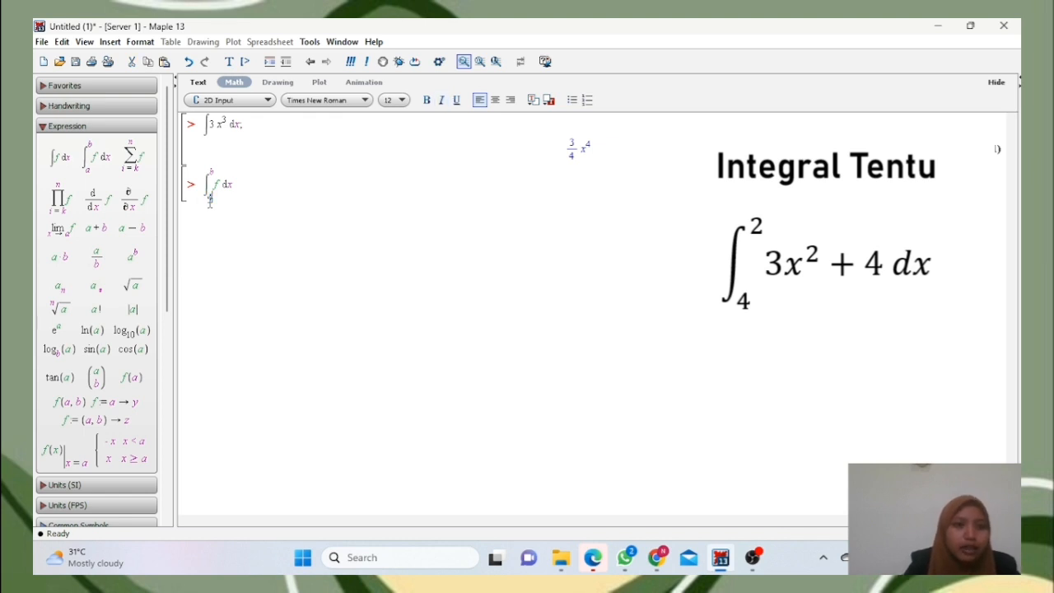
pyautogui.write('4')
pyautogui.click(216, 170)
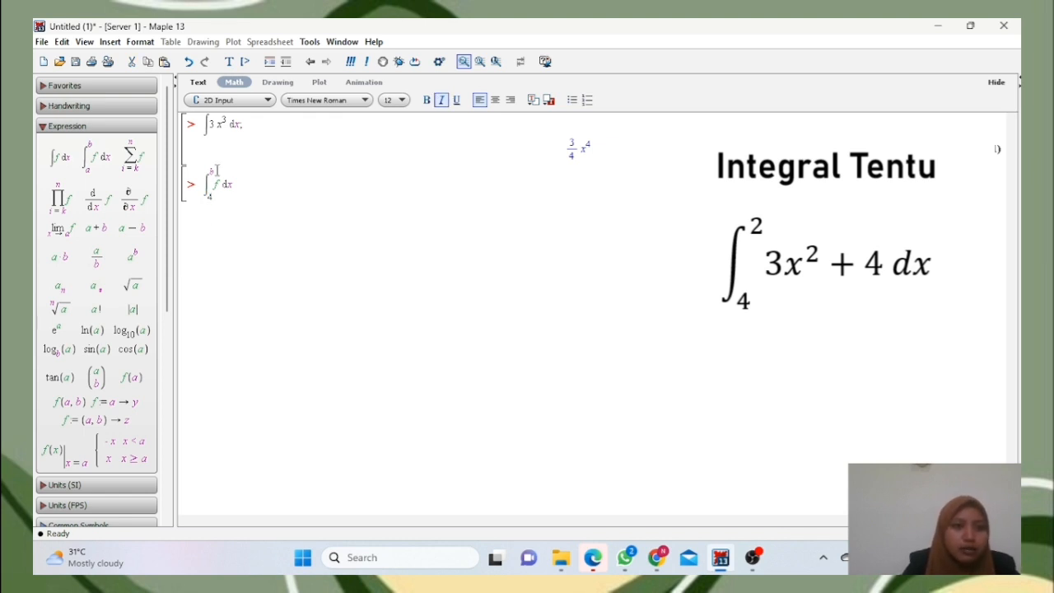
pyautogui.write('2')
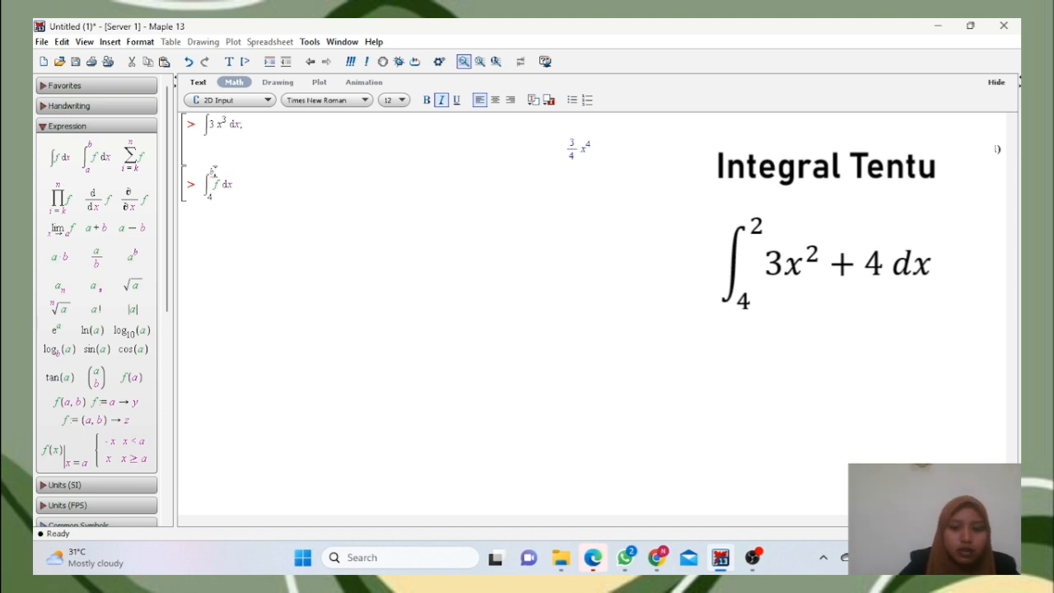
pyautogui.write('2')
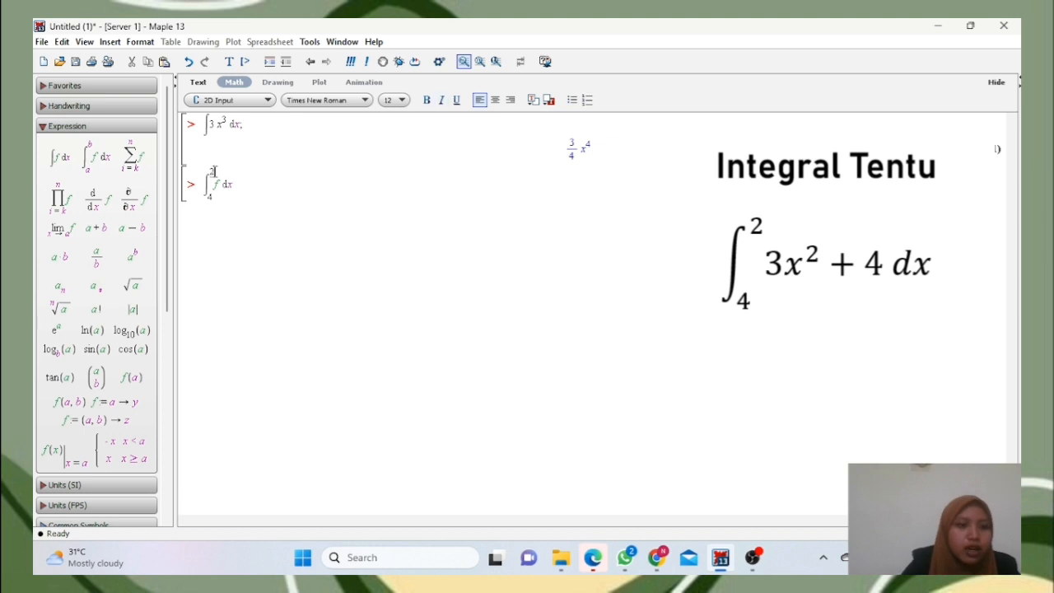
# - Fill in the definite integral's integrand as 3x^2 + 4, end it with a semicolon, and evaluate it
pyautogui.press('Tab')
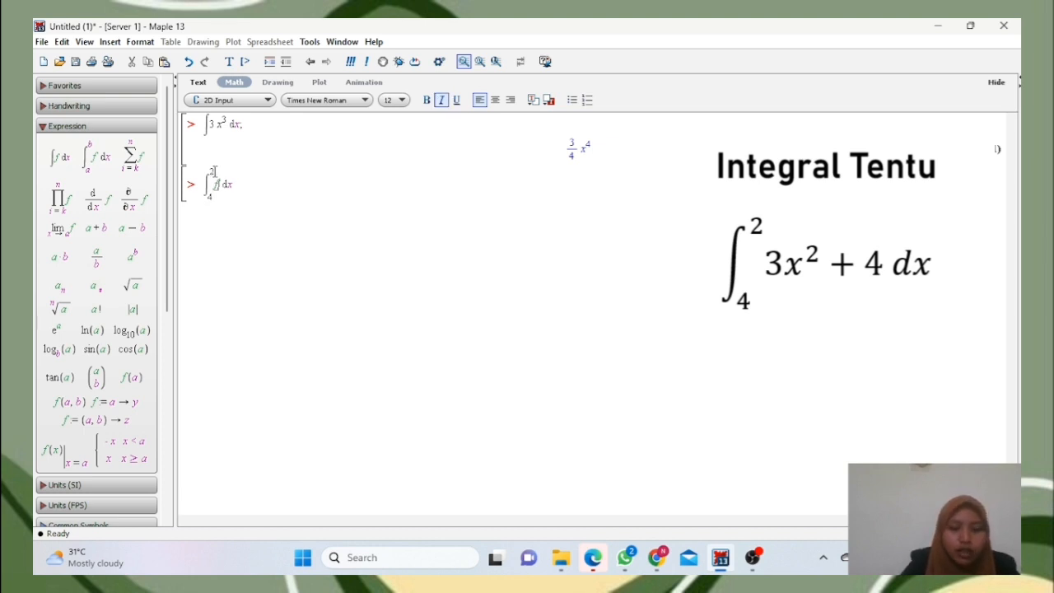
pyautogui.write('3 ')
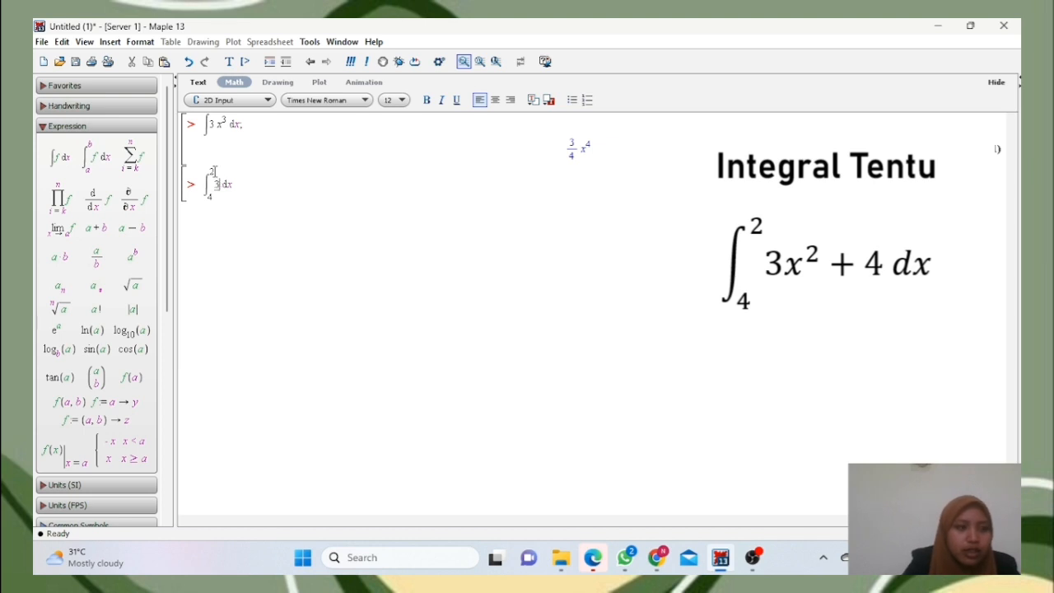
pyautogui.write('x^2')
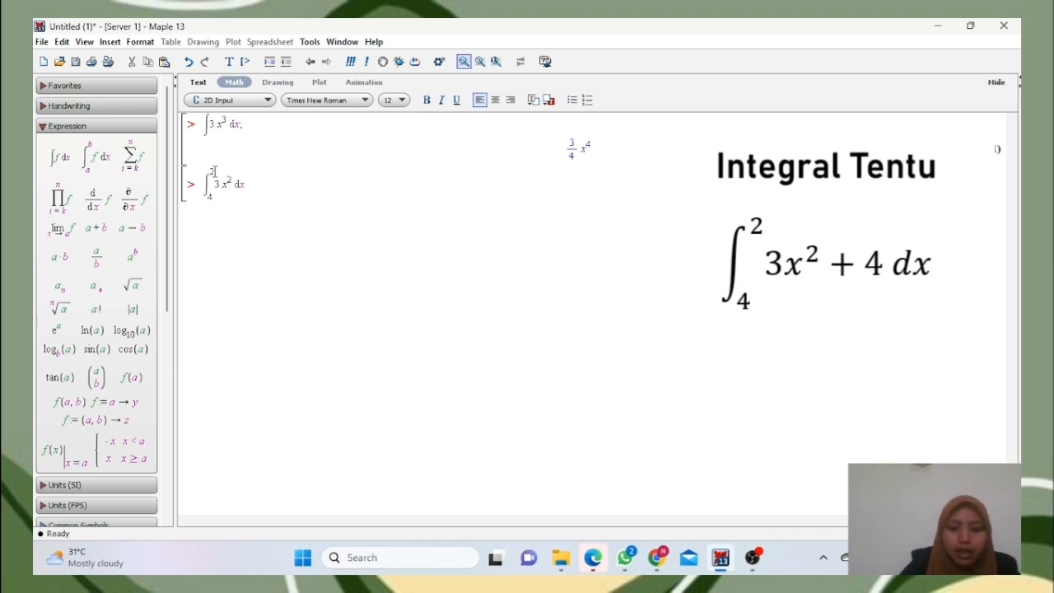
pyautogui.press('Right')
pyautogui.write('+ ')
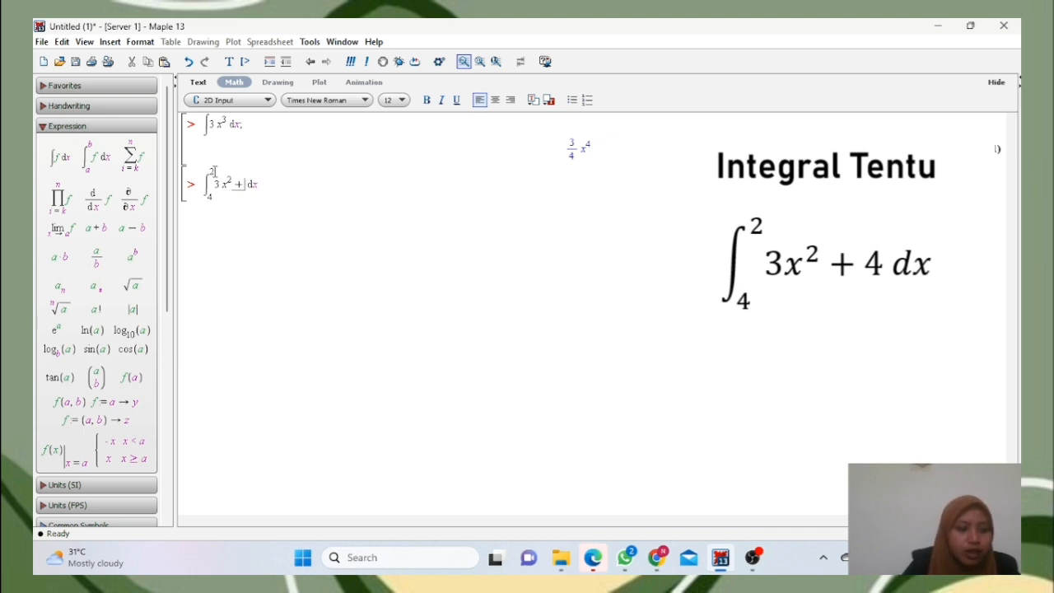
pyautogui.write('4')
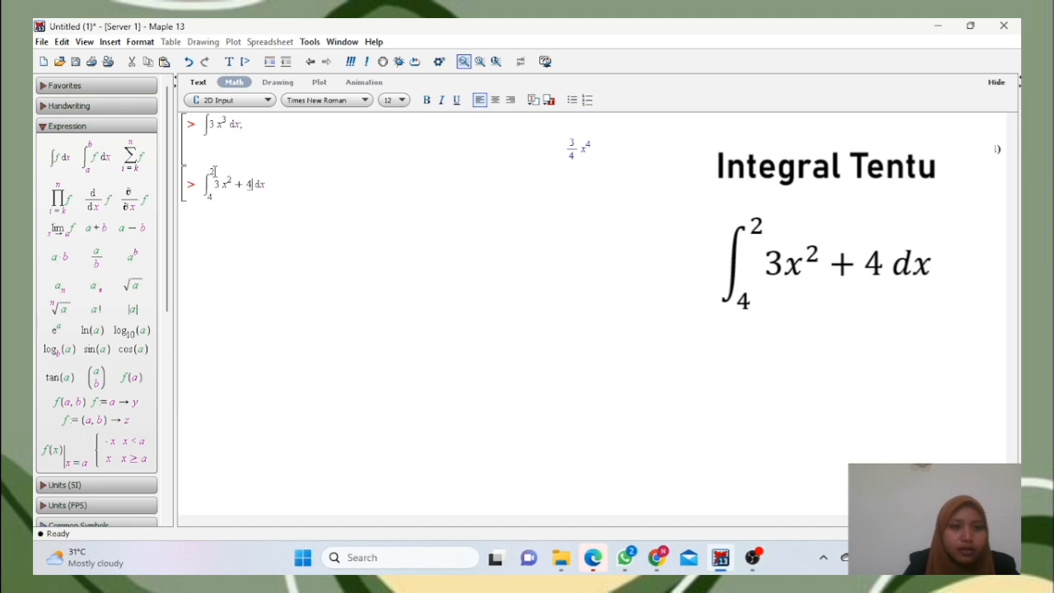
pyautogui.press('Right')
pyautogui.write(';')
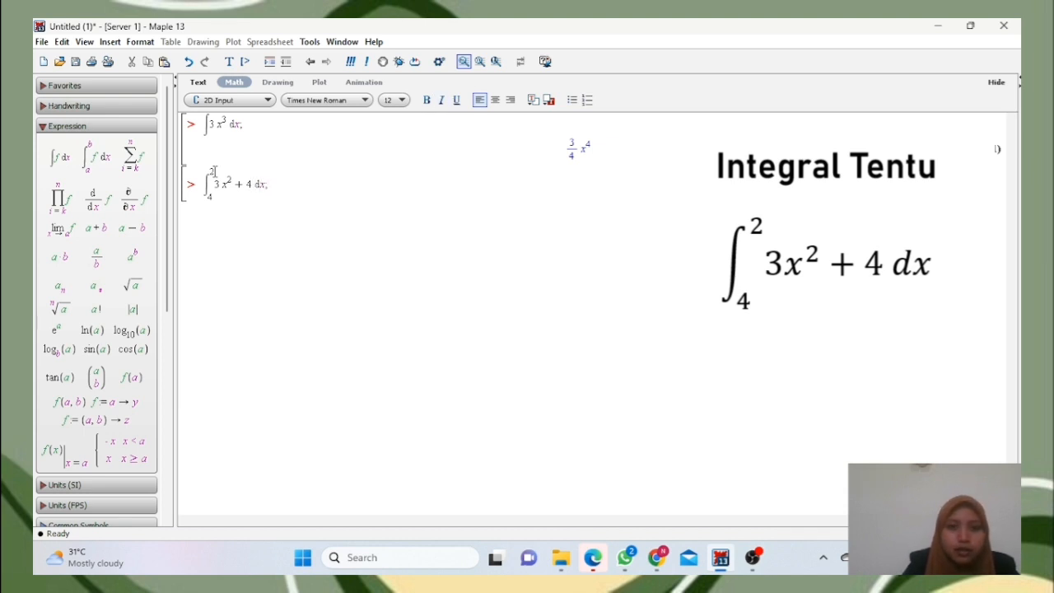
pyautogui.press('Return')
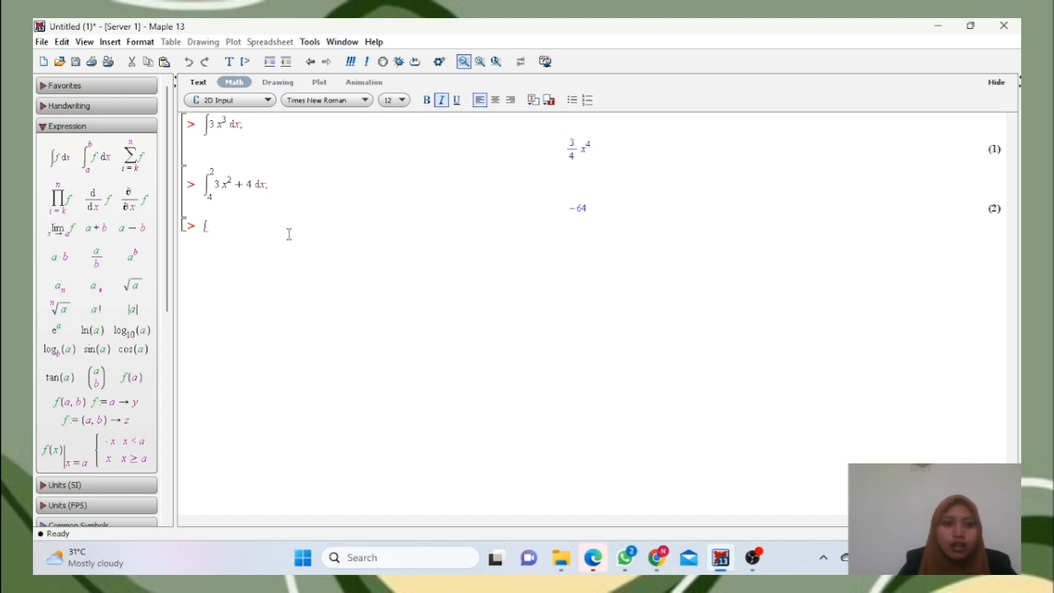
pyautogui.moveTo(289, 235); pyautogui.dragTo(232, 149)
pyautogui.click(256, 230)
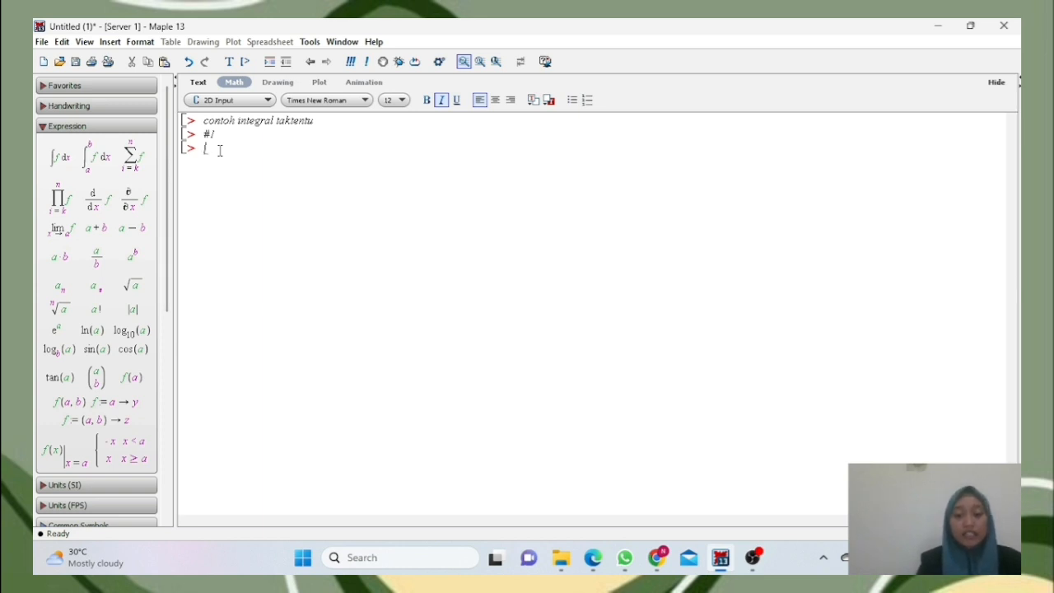
# - Enter the command int(4x^3 + 8x - 2, x) below the #1 label and evaluate it
pyautogui.write('int')
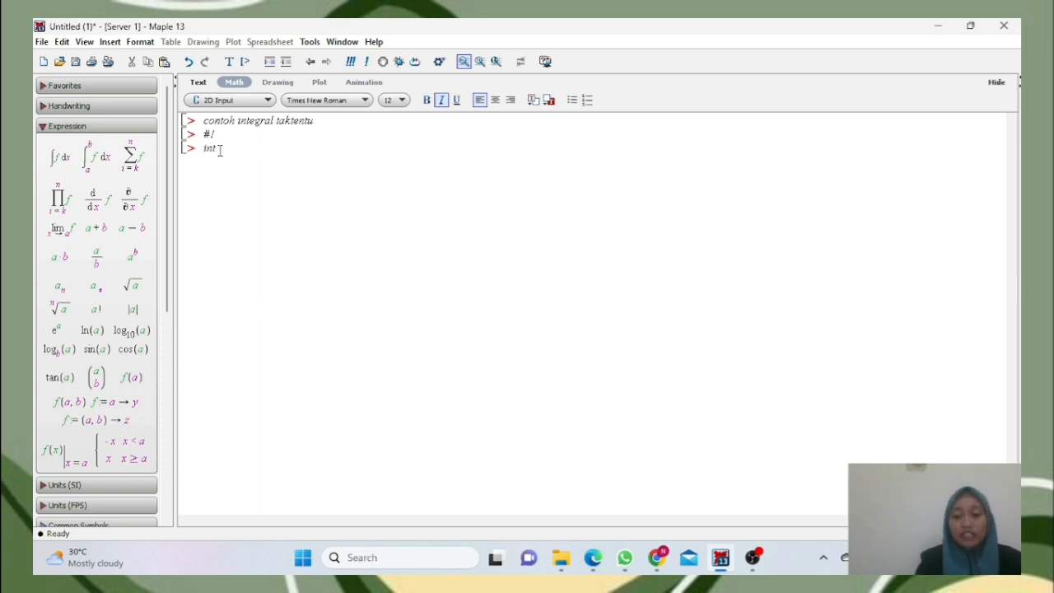
pyautogui.write('(')
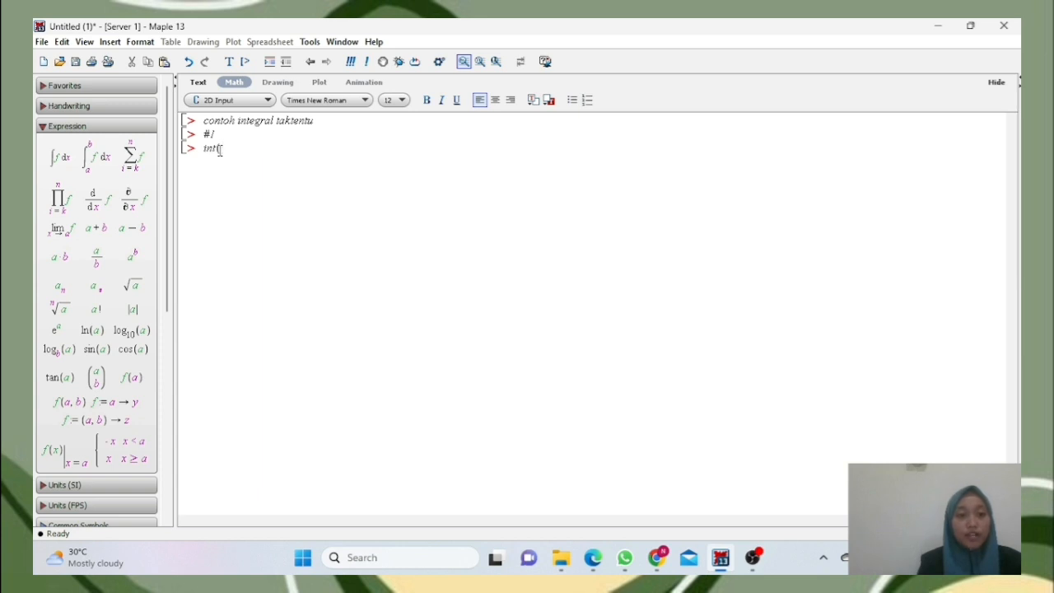
pyautogui.write('4 x')
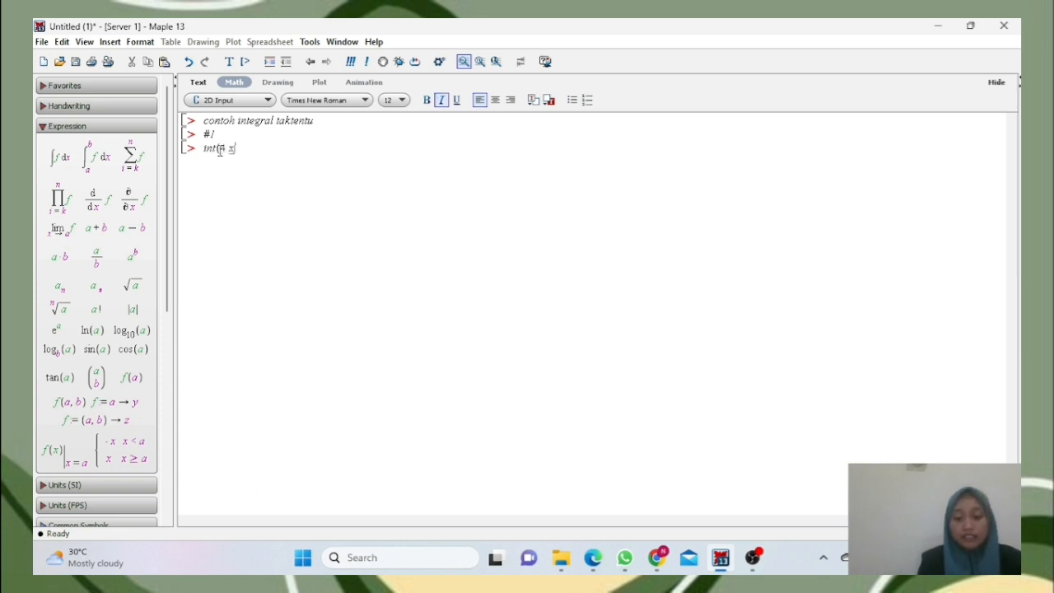
pyautogui.write(', x^')
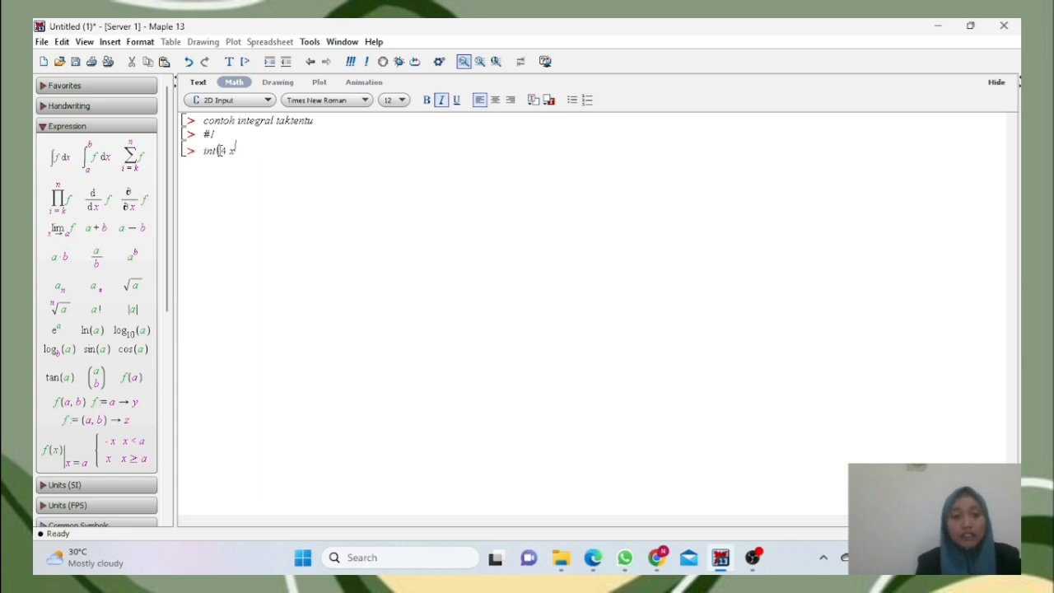
pyautogui.write('3')
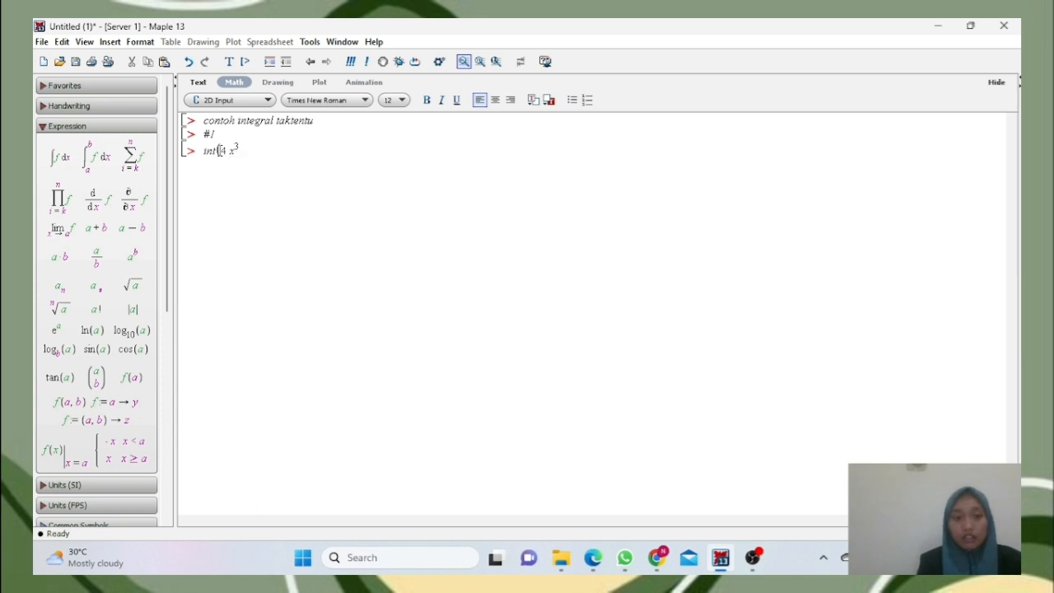
pyautogui.press('Right')
pyautogui.write('+')
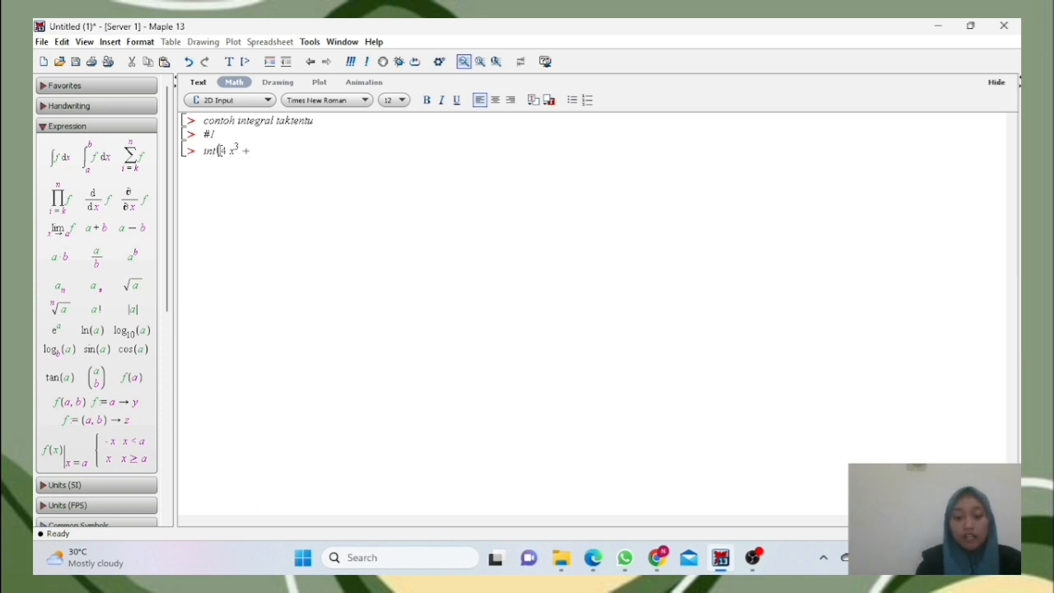
pyautogui.write(' 8 x - 2, x)')
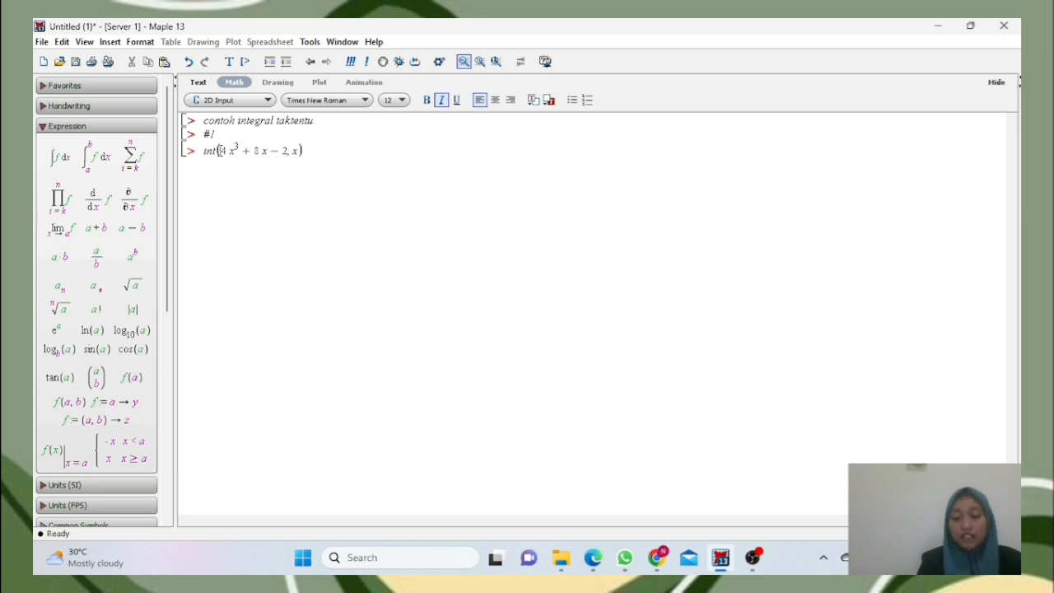
pyautogui.press('Return')
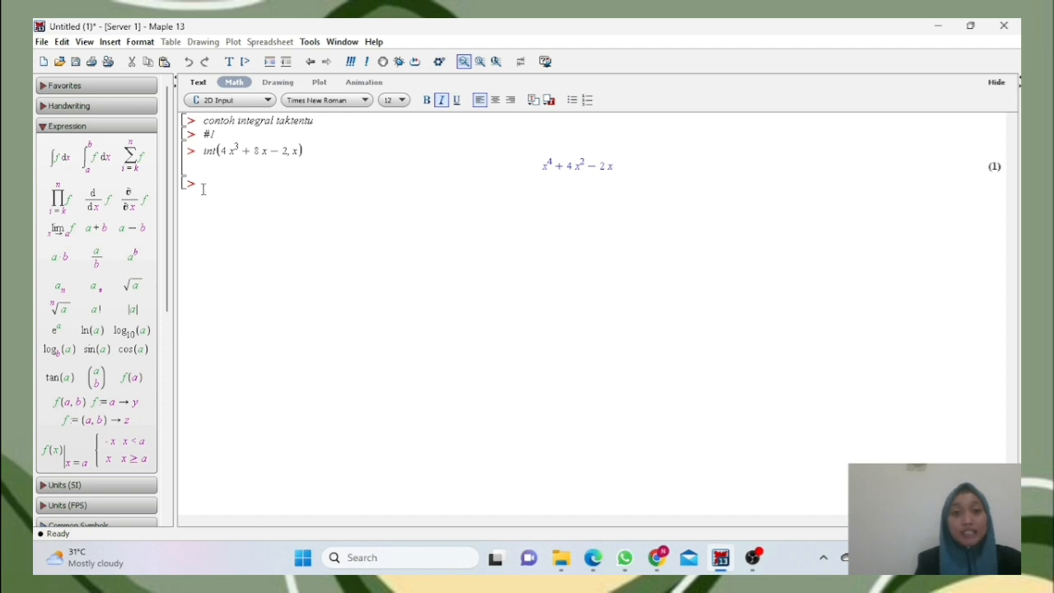
# - Insert an indefinite integral template on the new prompt line and remove its placeholder integrand f
pyautogui.click(61, 159)
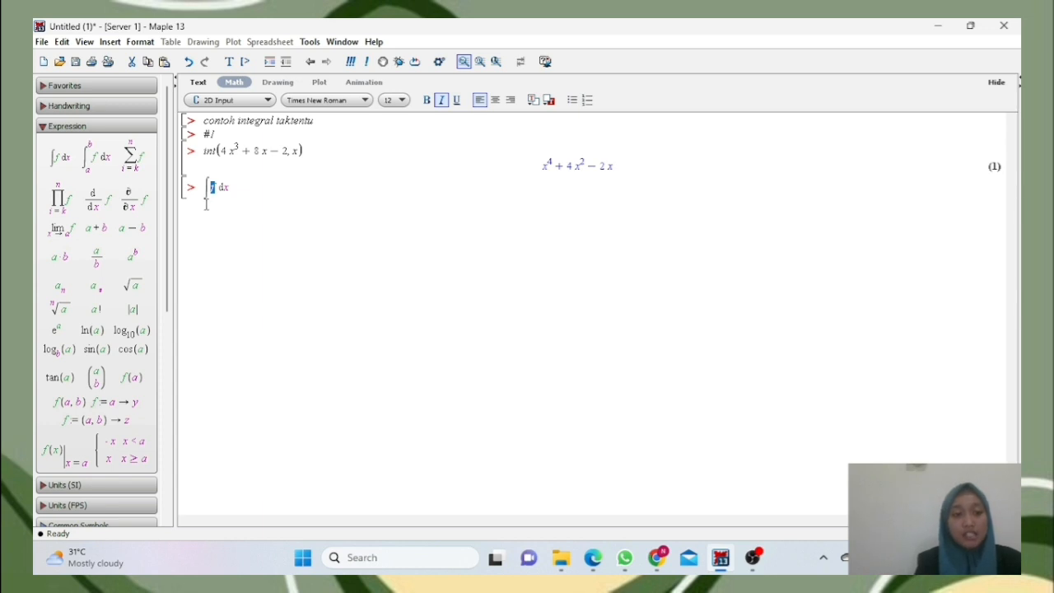
pyautogui.click(237, 189)
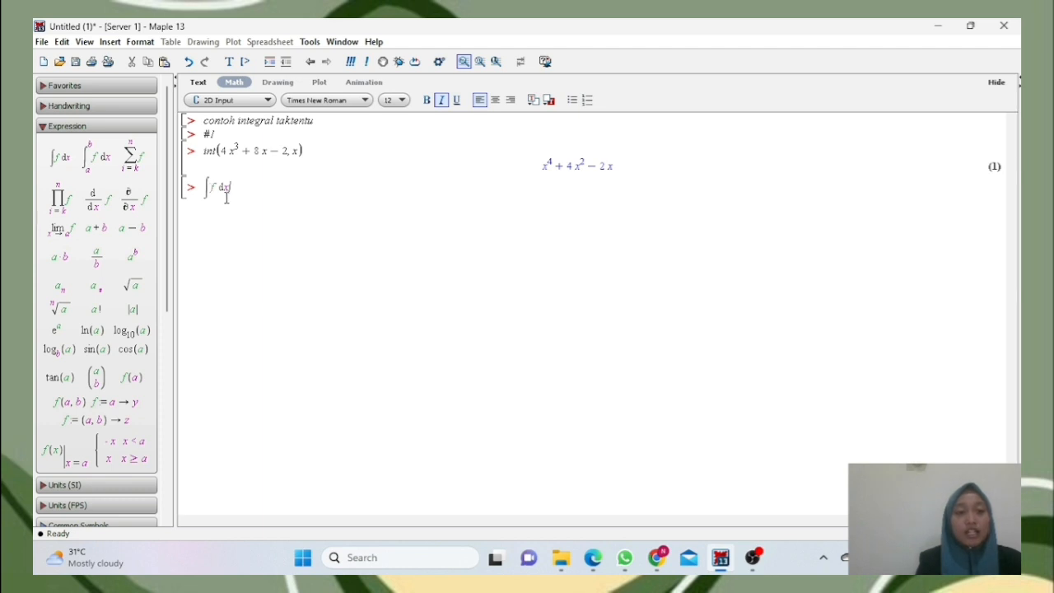
pyautogui.click(219, 188)
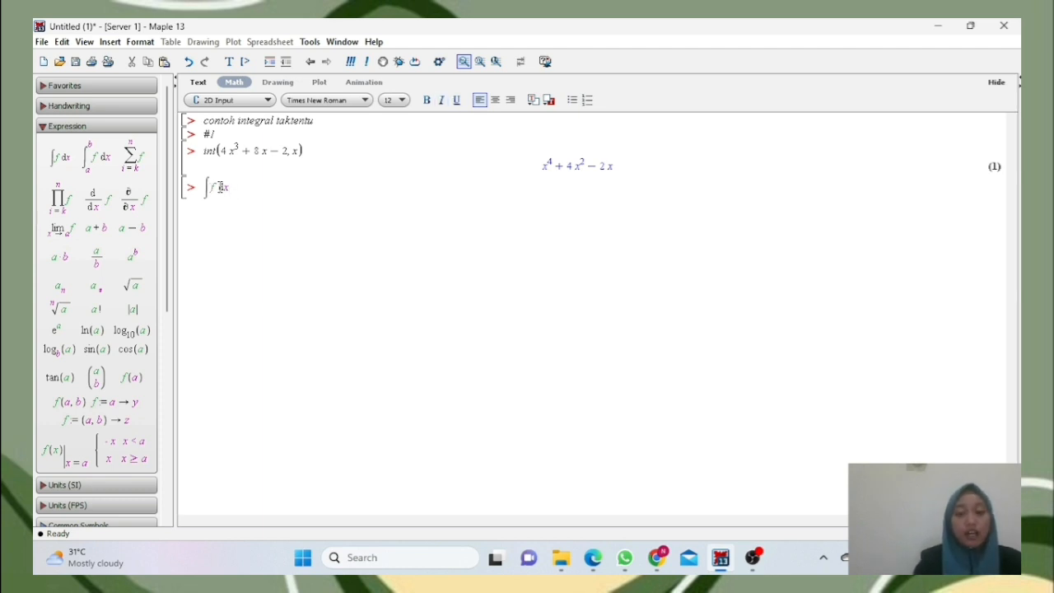
pyautogui.press('BackSpace')
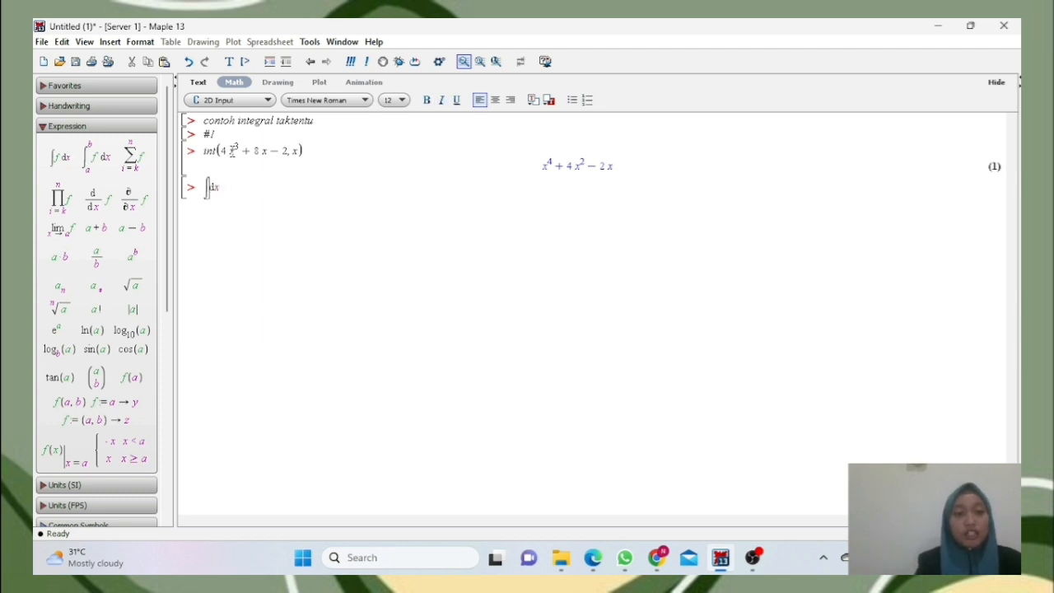
# - Copy the integrand 4x^3 + 8x - 2 from the int command into the integral template, add a semicolon, and evaluate it
pyautogui.moveTo(222, 149); pyautogui.dragTo(288, 150)
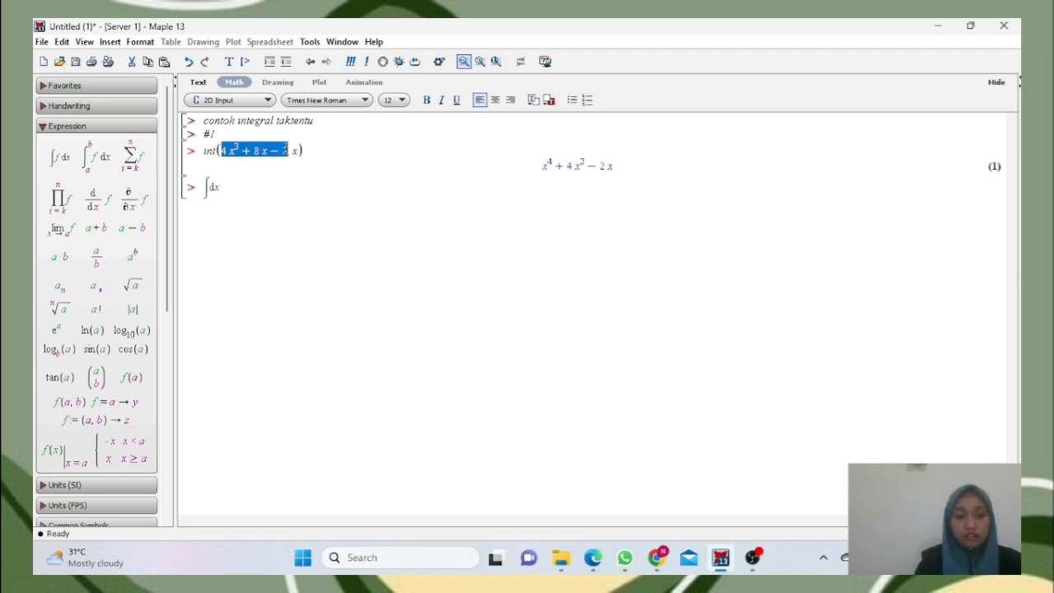
pyautogui.click(208, 186)
pyautogui.write('4x^3 + 8x − 2')
pyautogui.click(303, 191)
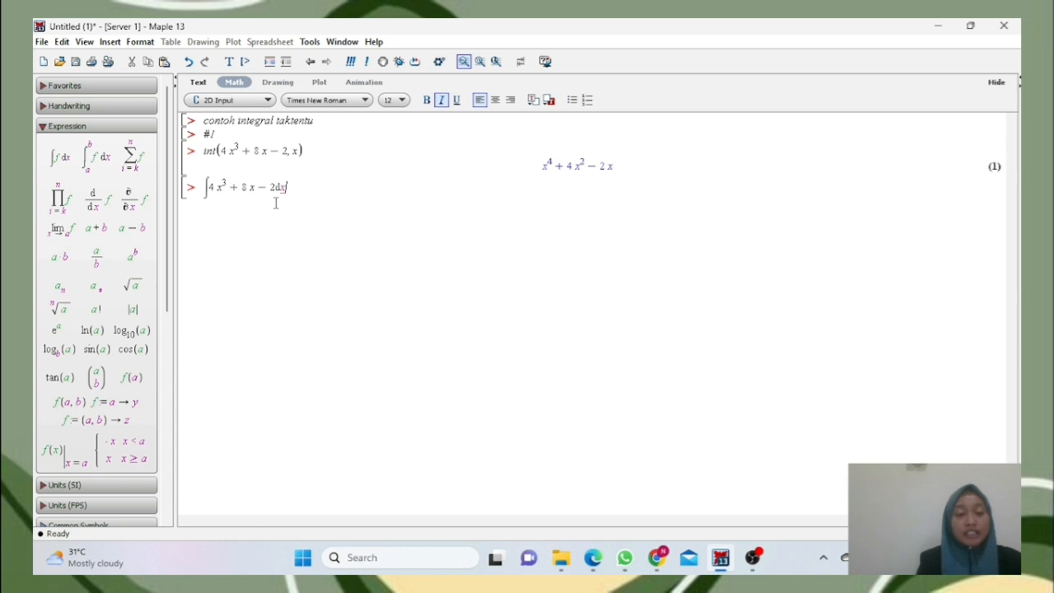
pyautogui.write(';')
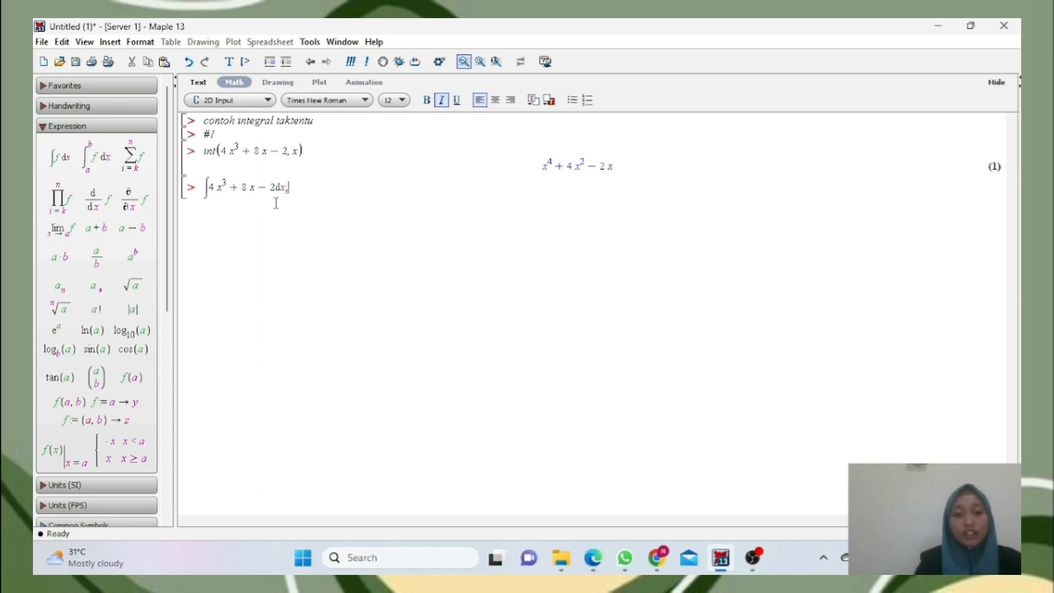
pyautogui.press('Return')
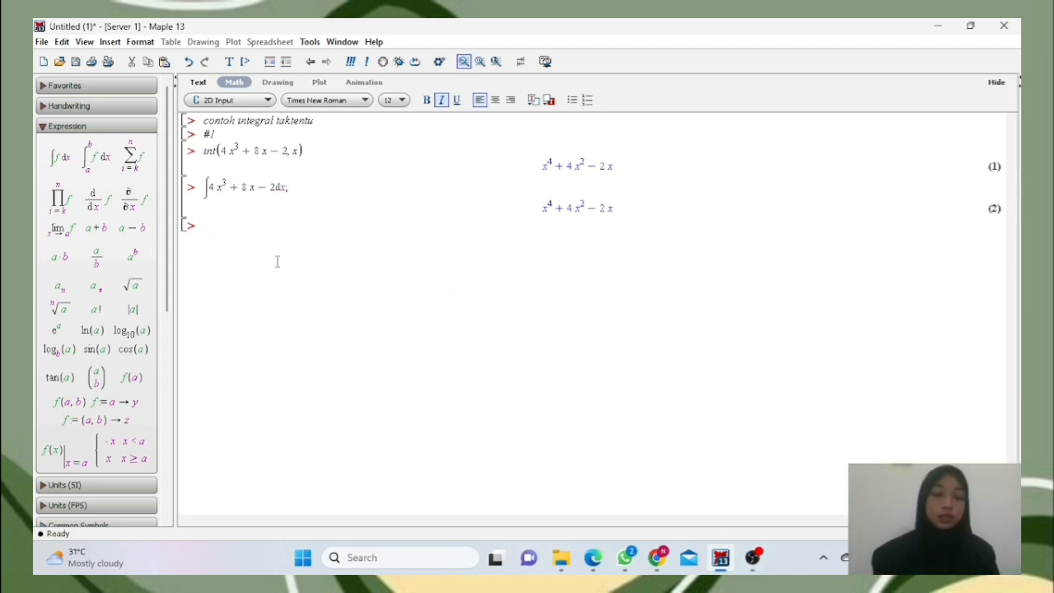
# - Add a #2 label line and begin an int command below it with the parenthesized numerator (4x^5 - 3x^3 + x^2)
pyautogui.write('#2')
pyautogui.press('Return')
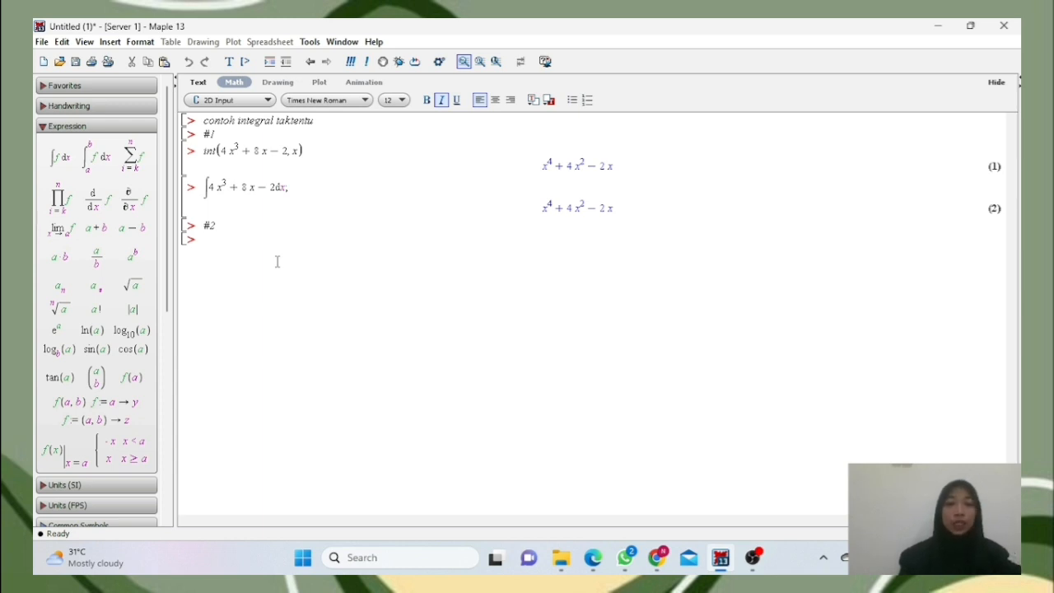
pyautogui.write('i')
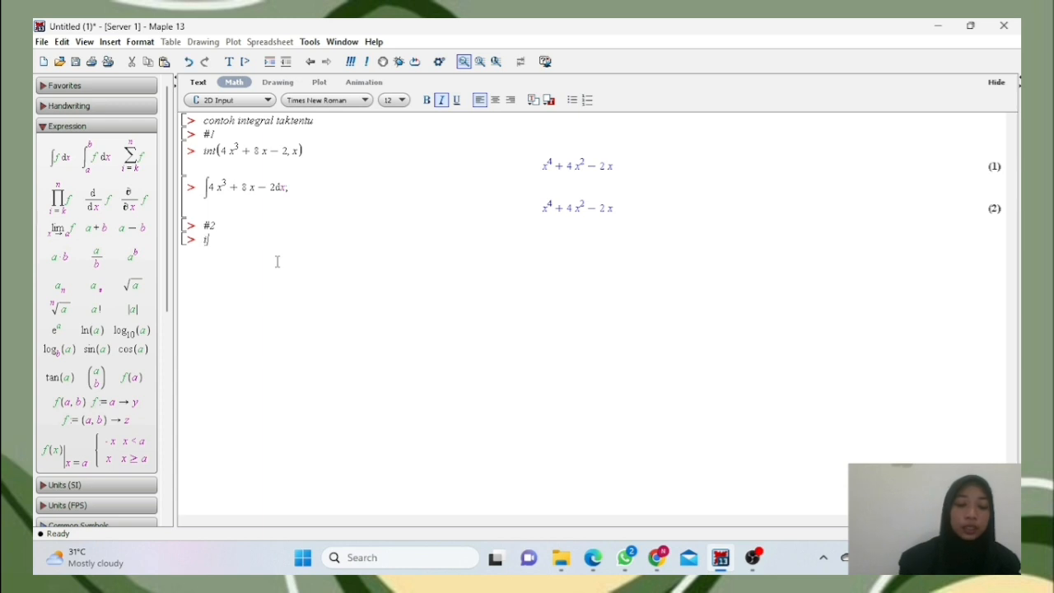
pyautogui.write('nt((')
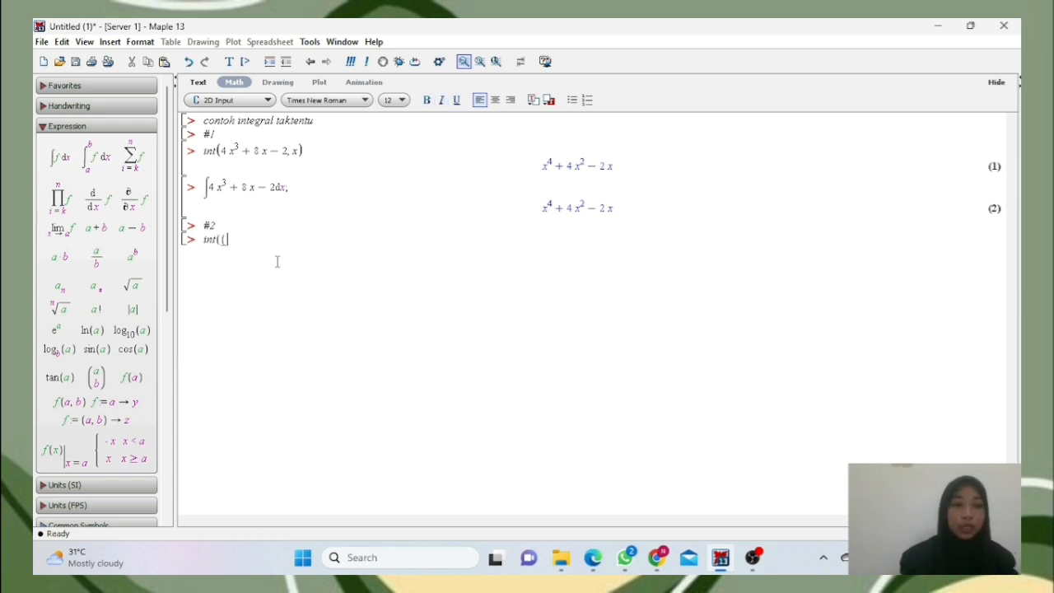
pyautogui.write('4 x')
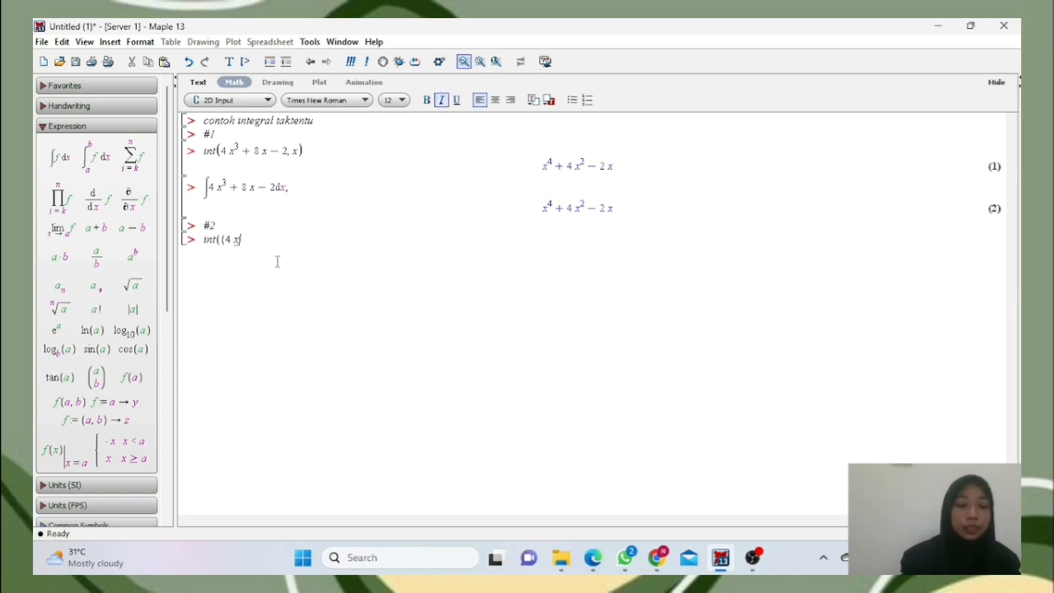
pyautogui.write('^5')
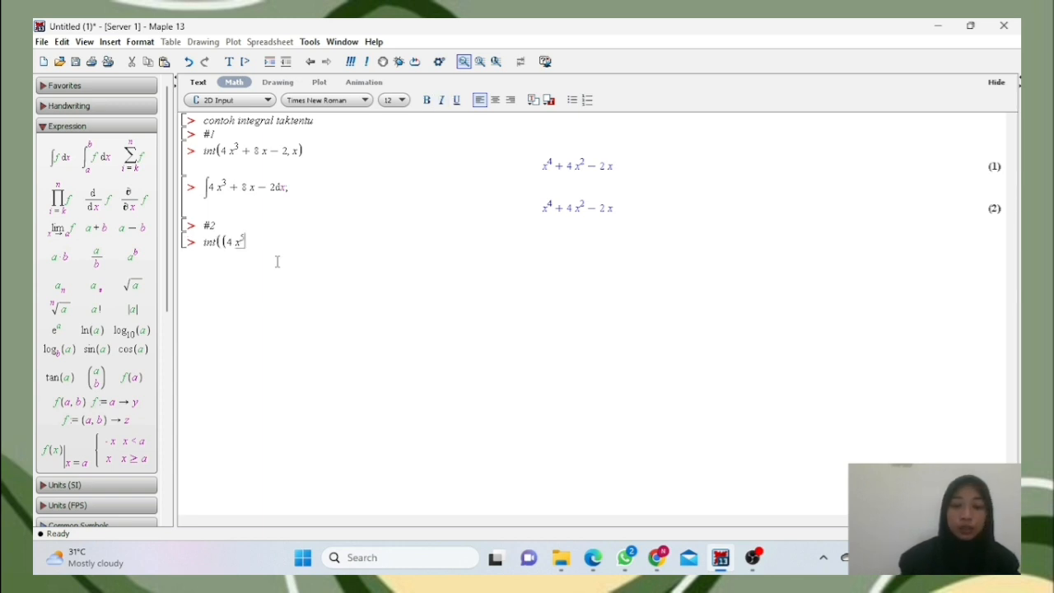
pyautogui.press('Right')
pyautogui.write('-')
pyautogui.write('3x')
pyautogui.write('^3')
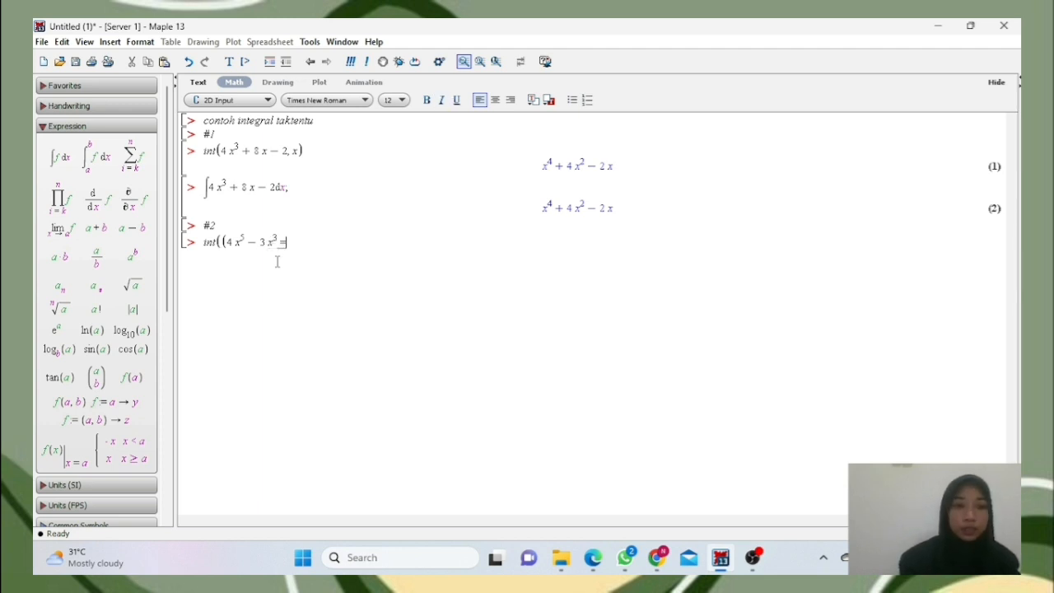
pyautogui.press('Right')
pyautogui.write('+ ')
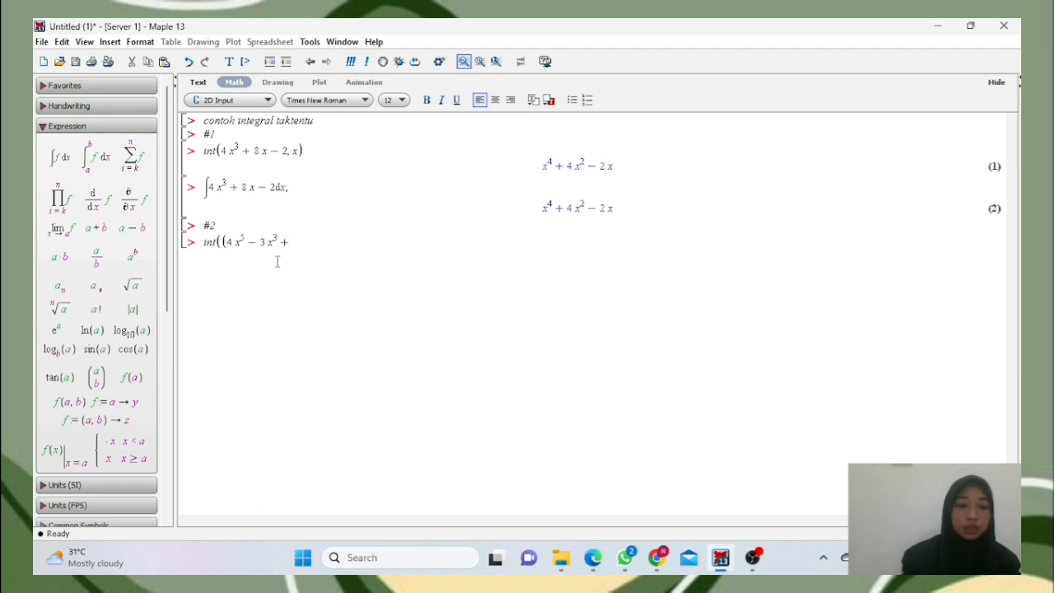
pyautogui.write('x')
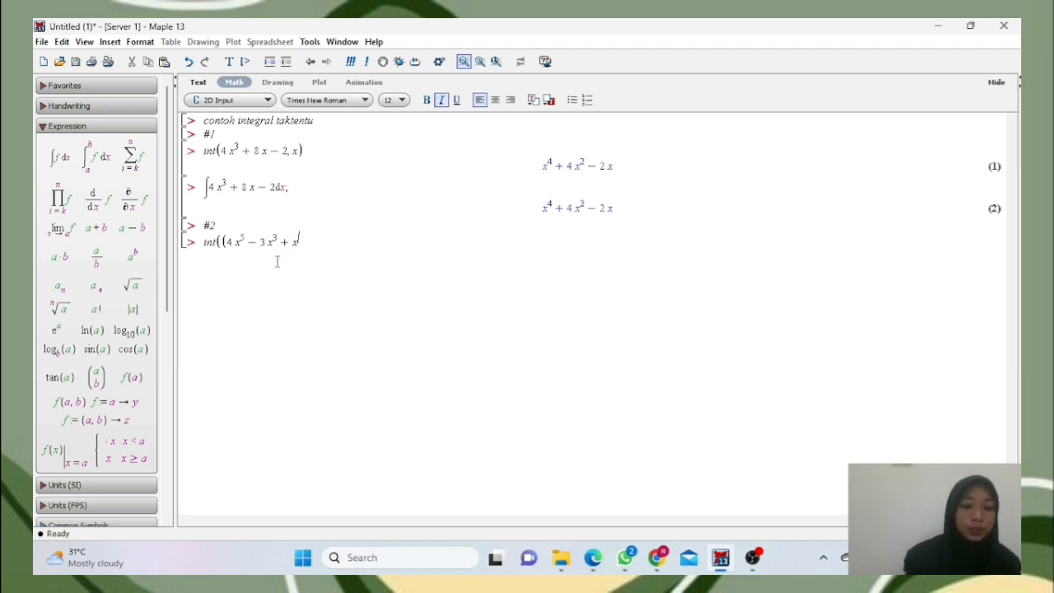
pyautogui.write('^')
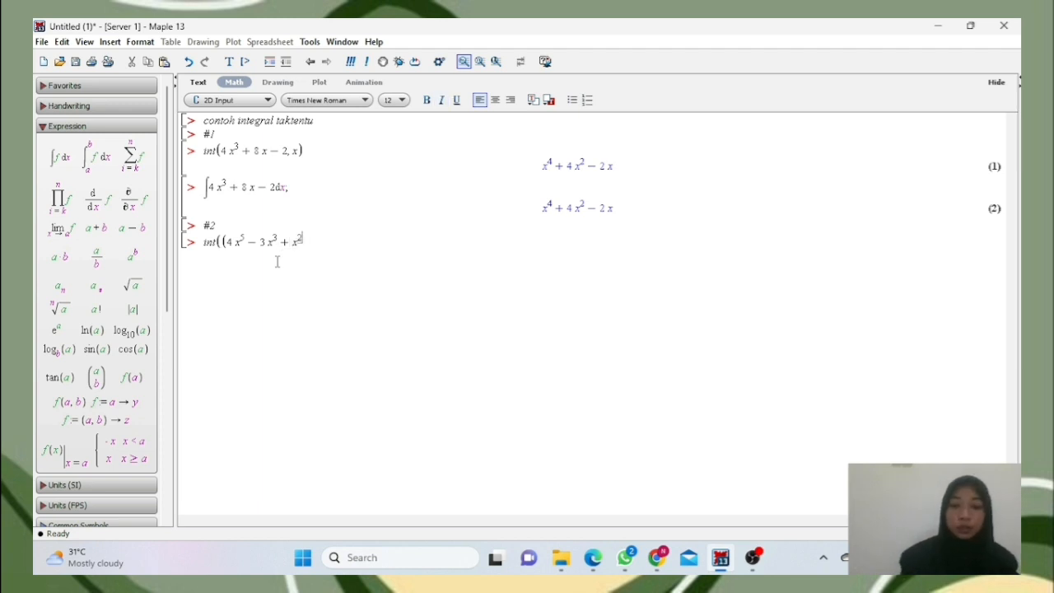
pyautogui.write('2')
pyautogui.press('Right')
pyautogui.write(')')
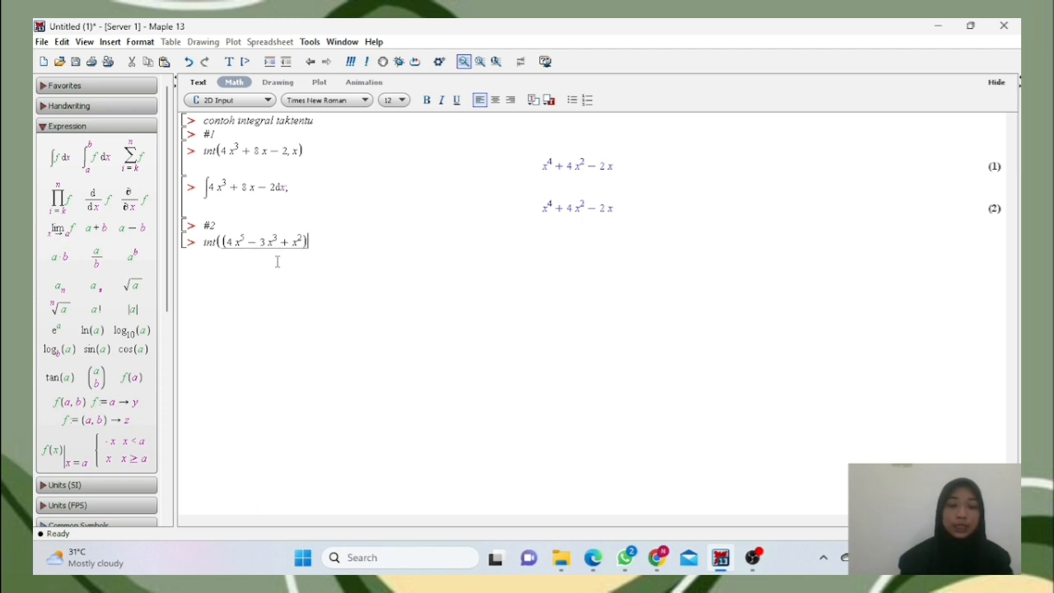
# - Divide the numerator by x^2, set x as the integration variable, close the int command with a semicolon, and evaluate it
pyautogui.write('/')
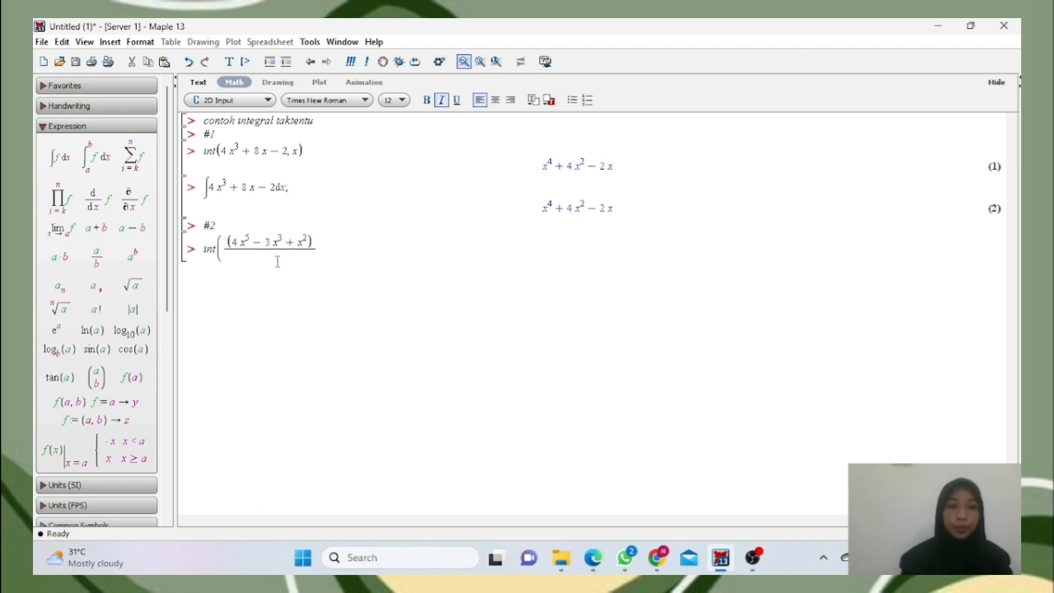
pyautogui.write('x')
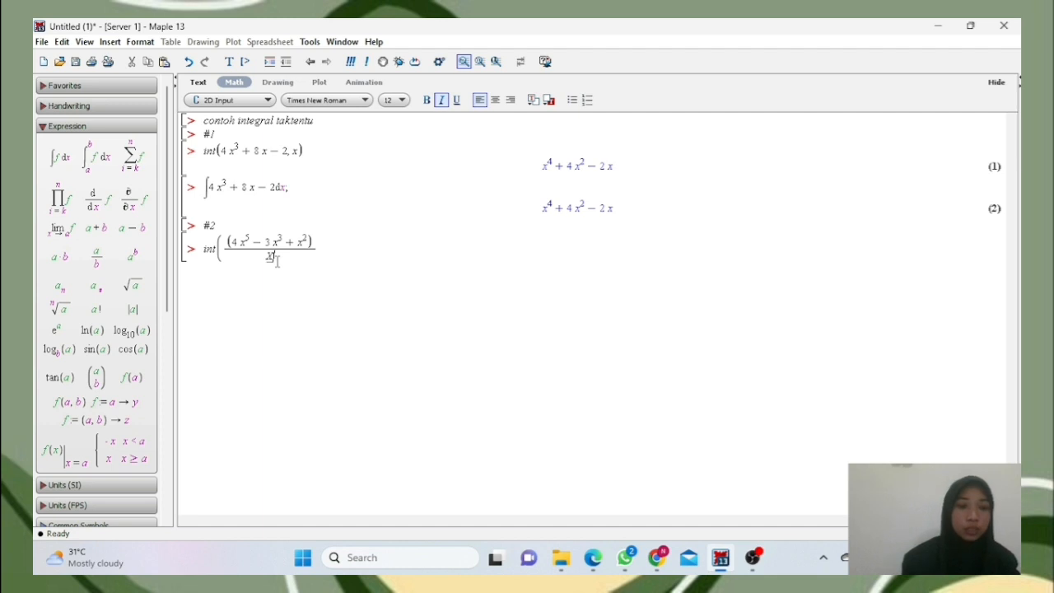
pyautogui.write('^2')
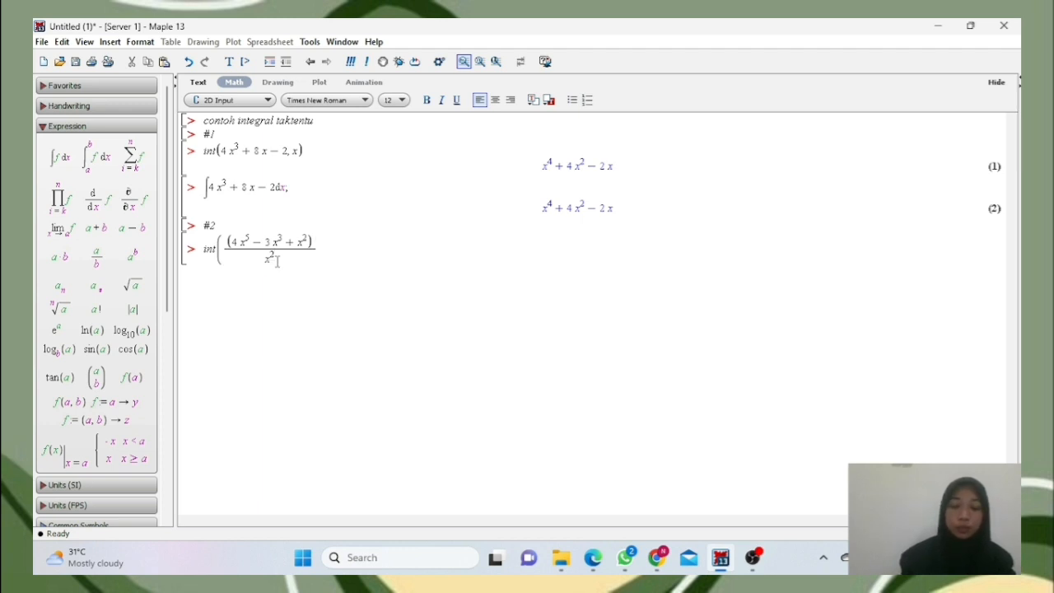
pyautogui.write(', x')
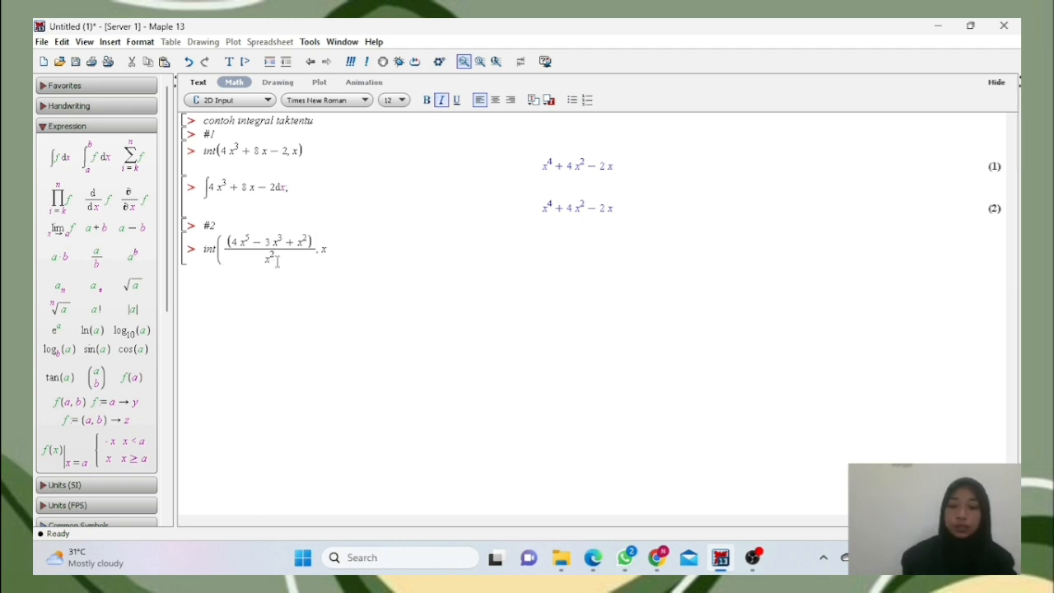
pyautogui.write(');')
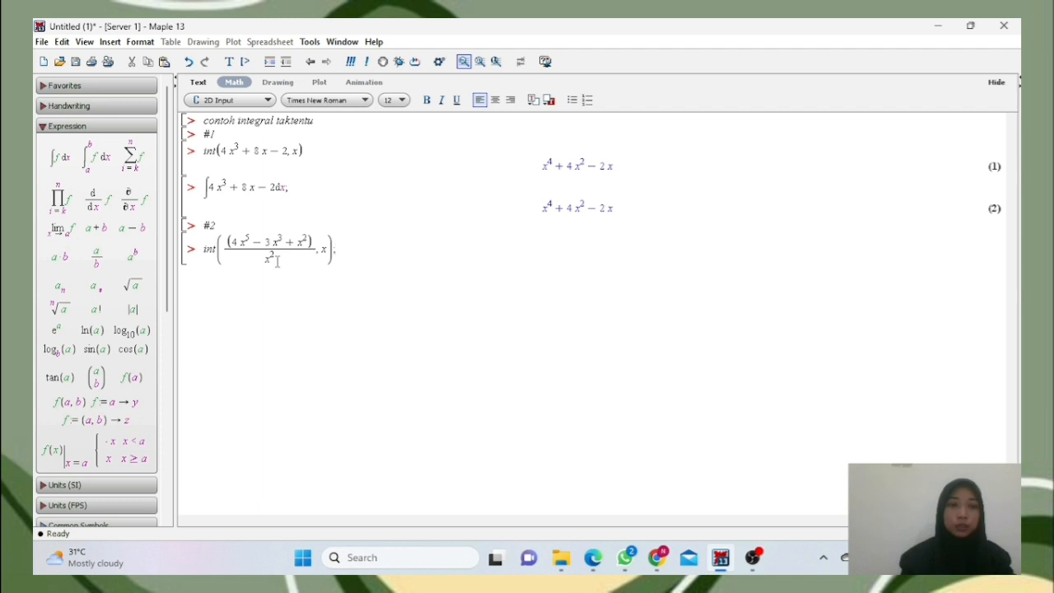
pyautogui.press('Return')
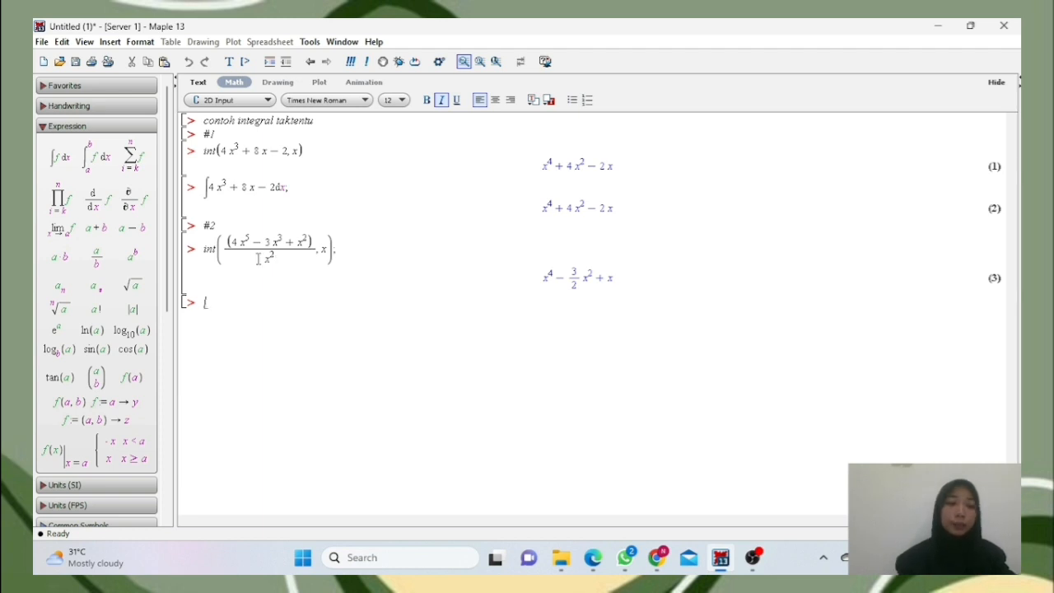
# - Insert an indefinite integral template on the new prompt line and enter (4x^5 - 3x^3 + x^2) as the numerator of its integrand
pyautogui.click(64, 161)
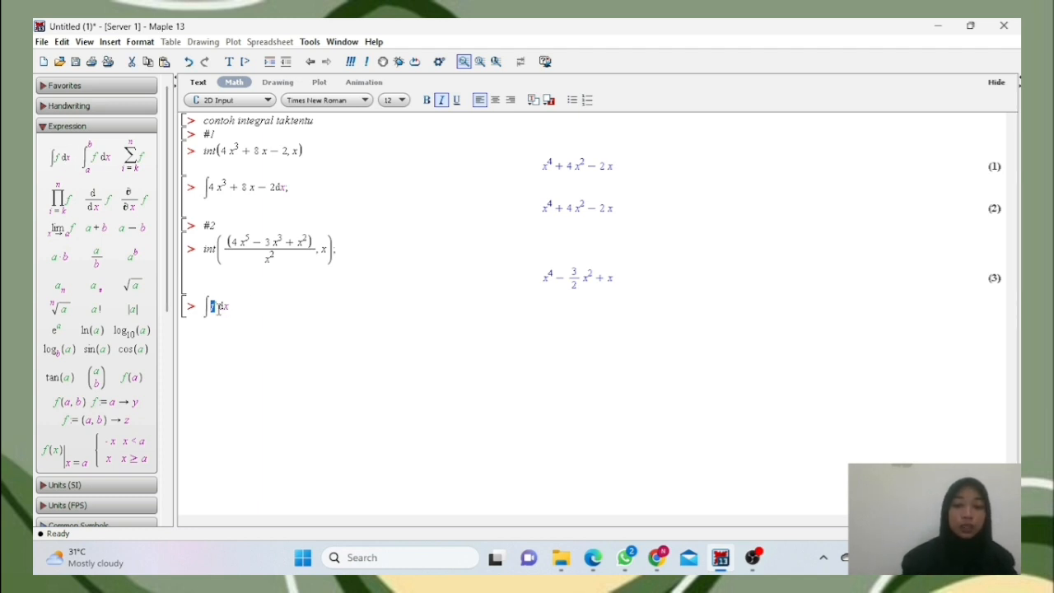
pyautogui.write('(')
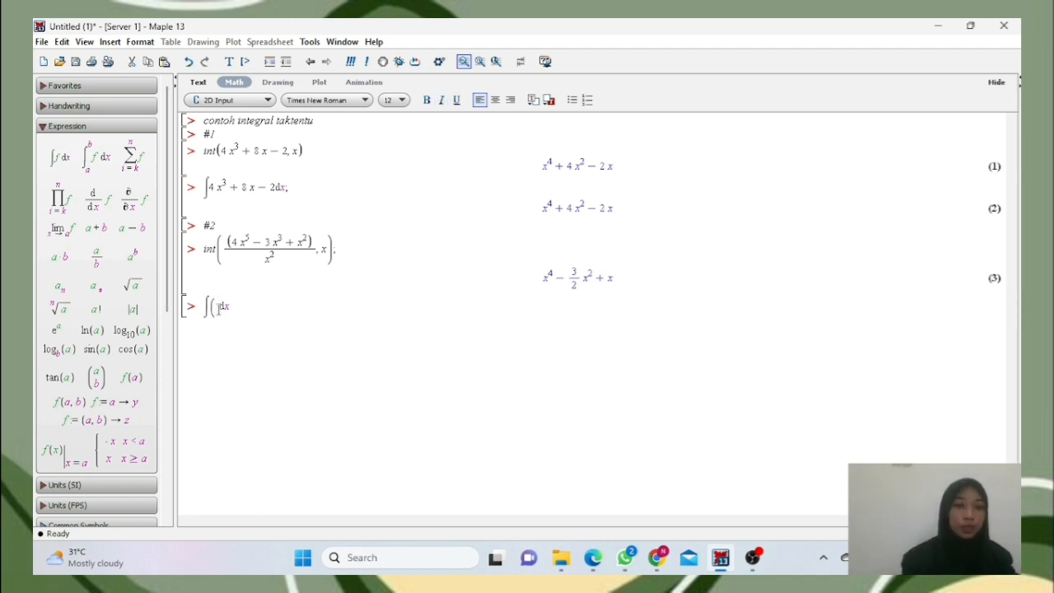
pyautogui.write('4 x^5')
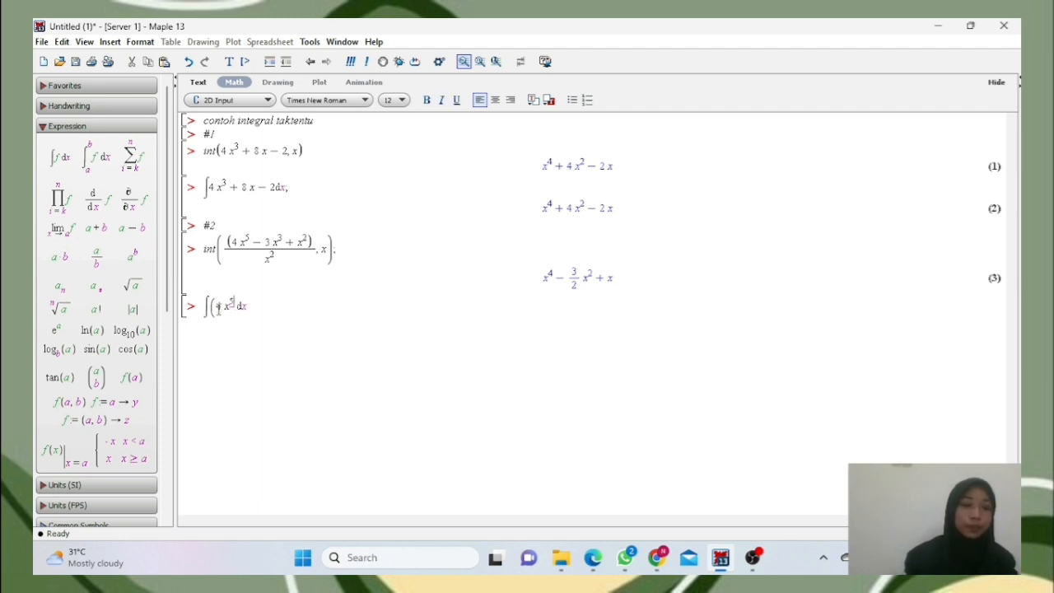
pyautogui.press('Right')
pyautogui.write('-3')
pyautogui.write('x')
pyautogui.write('3')
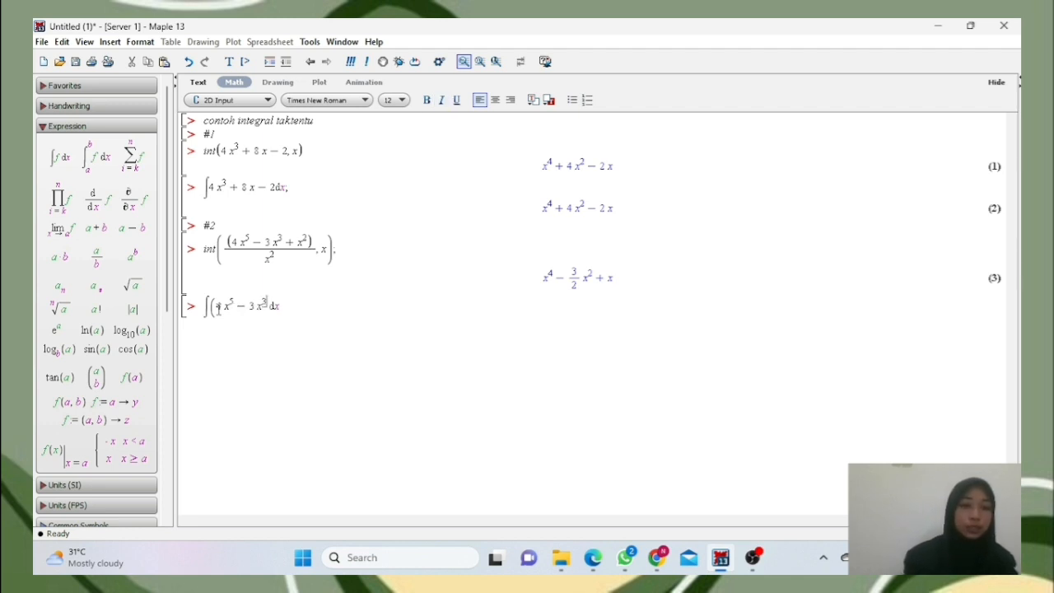
pyautogui.press('Right')
pyautogui.write('+ x')
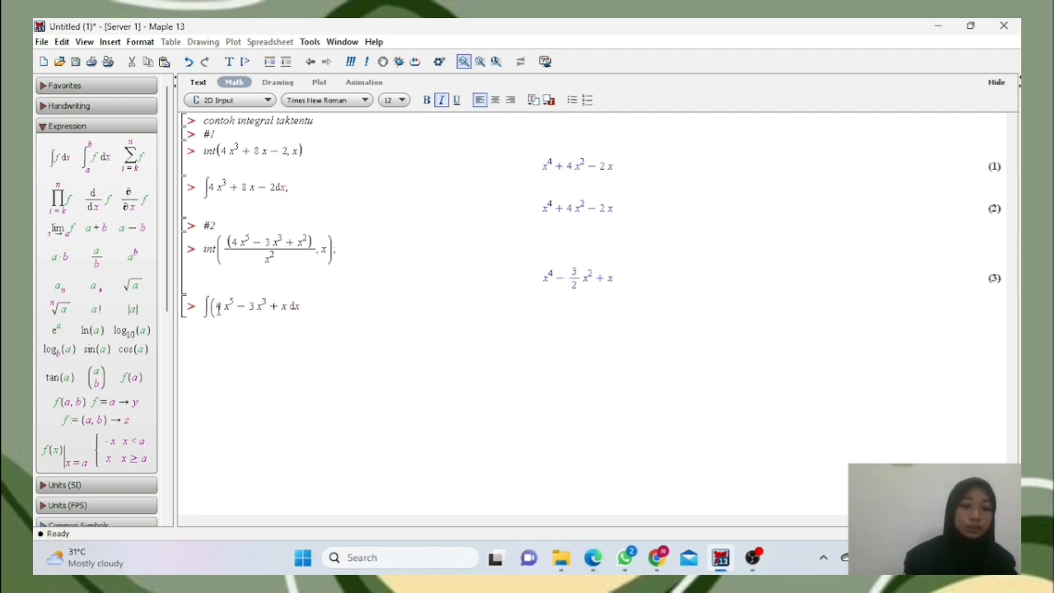
pyautogui.write('^2')
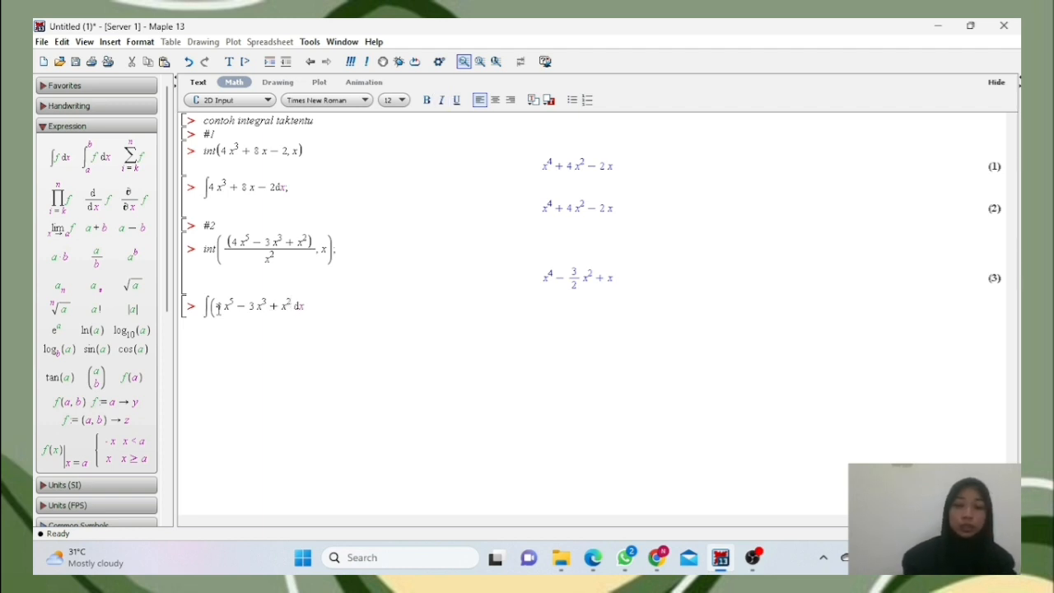
pyautogui.write(')/')
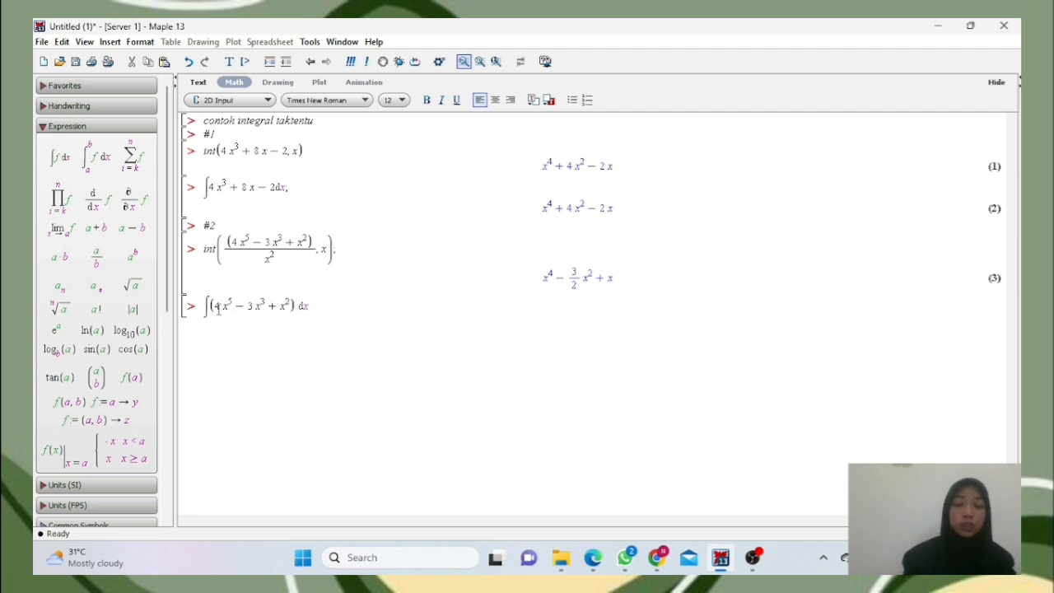
# - Enter x^2 as the denominator of the template's integrand and evaluate the integral
pyautogui.write('x')
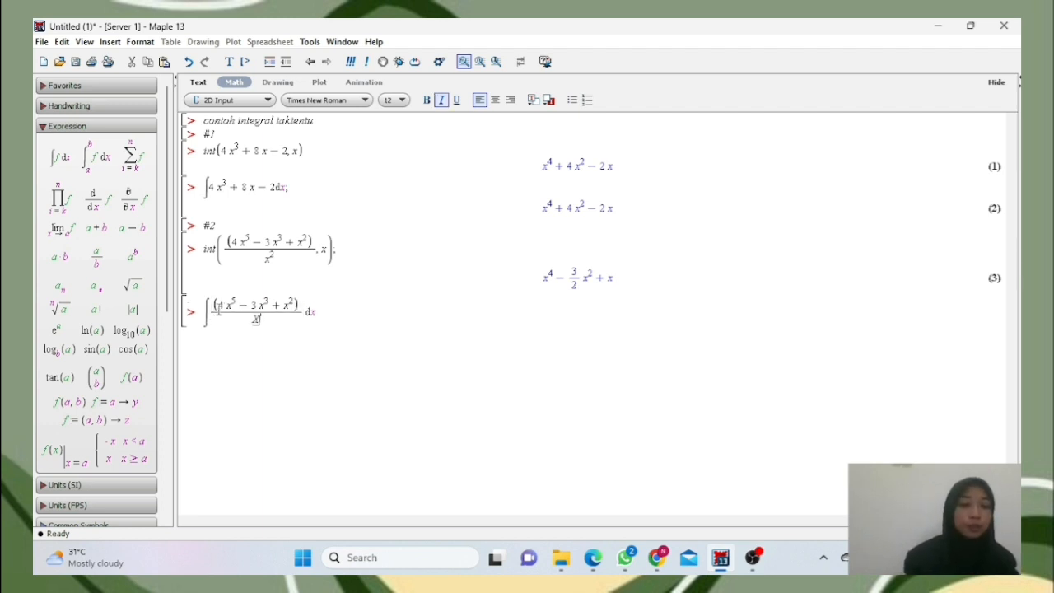
pyautogui.press('BackSpace')
pyautogui.write('x^2')
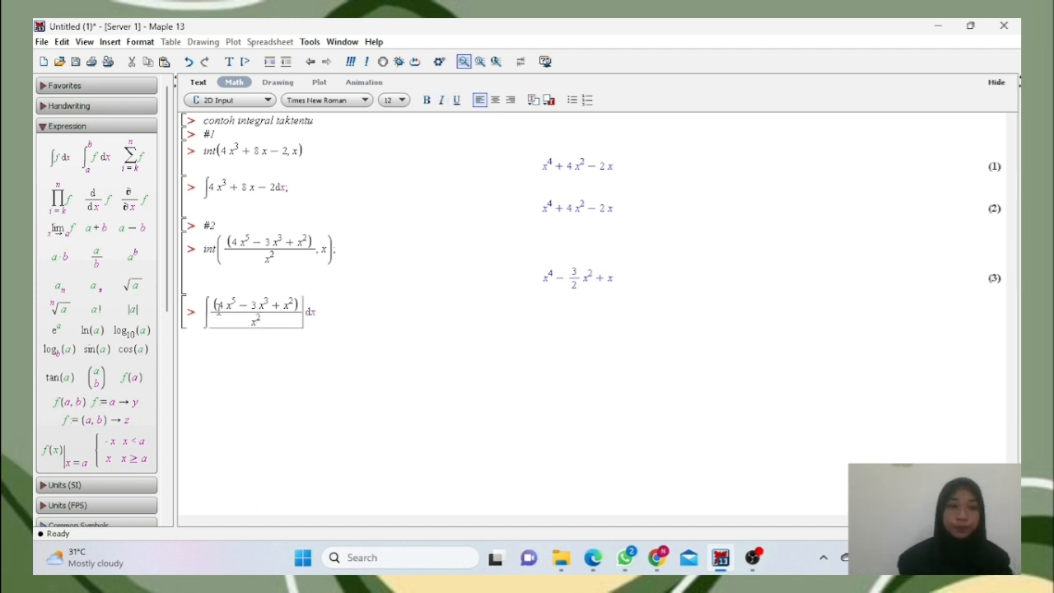
pyautogui.click(345, 313)
pyautogui.press('Return')
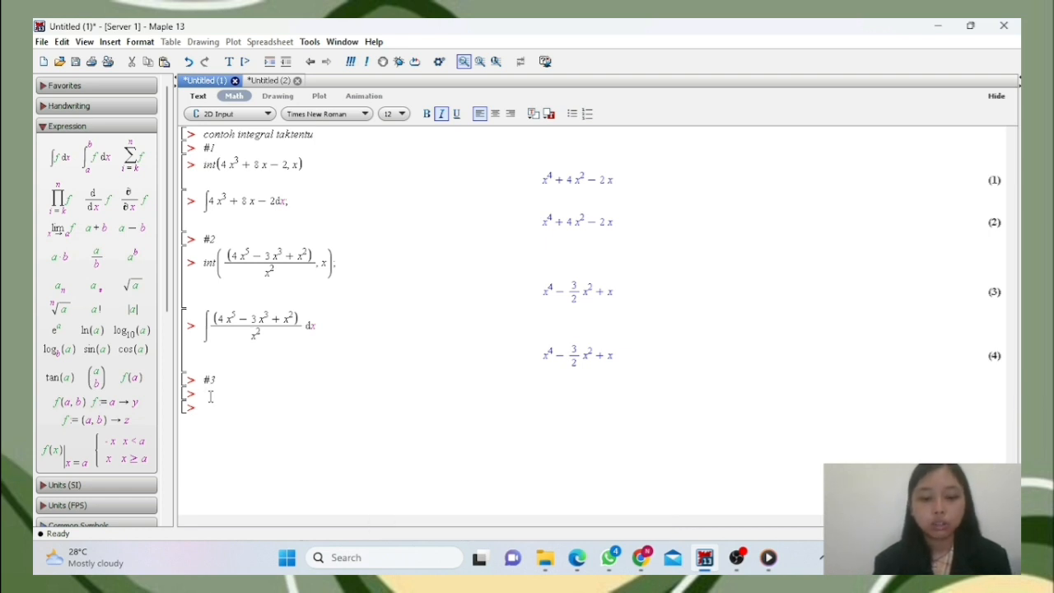
# - Begin an int command below the #3 label with the integrand 8x^3 - 6x^2 + 4x - 2
pyautogui.write('i')
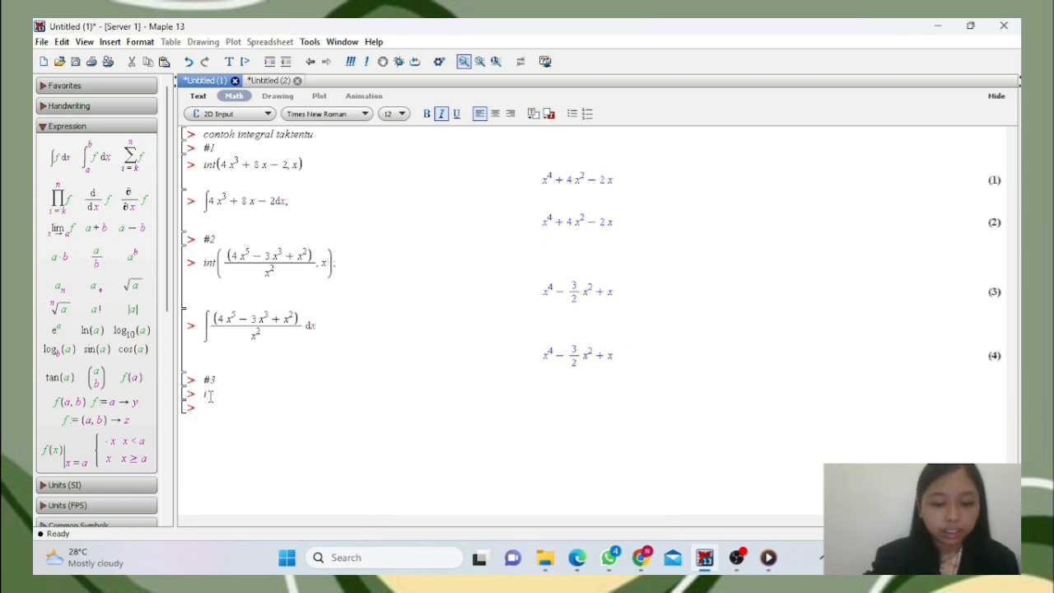
pyautogui.write('nt(')
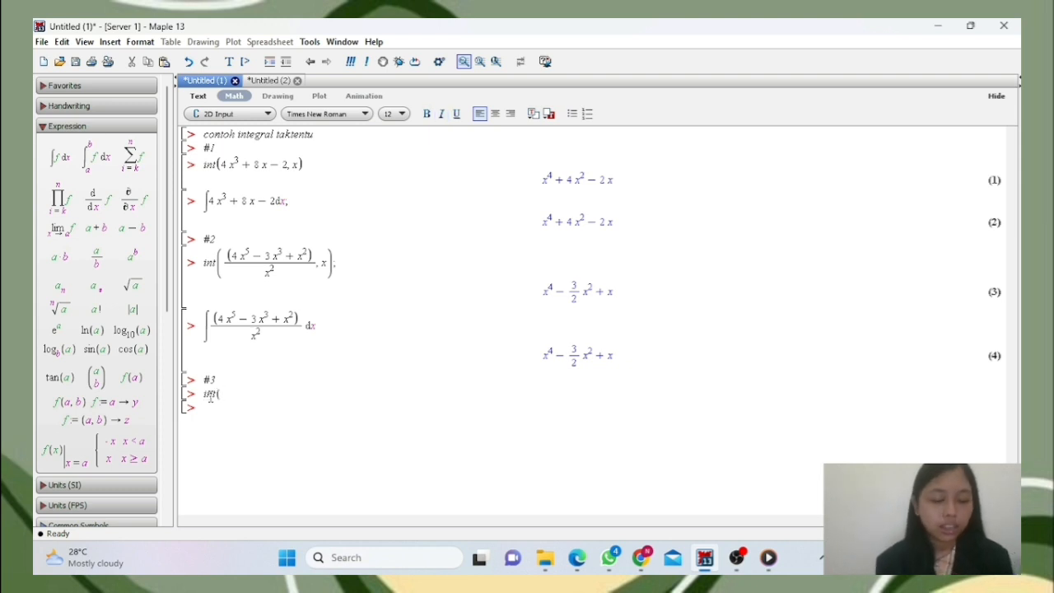
pyautogui.write('8')
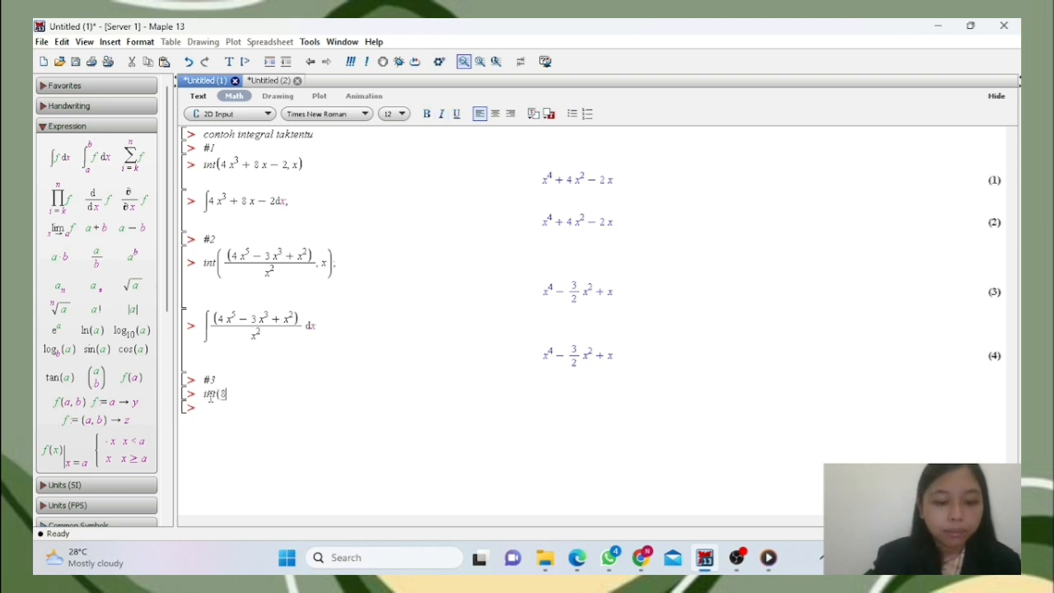
pyautogui.write(' x^3')
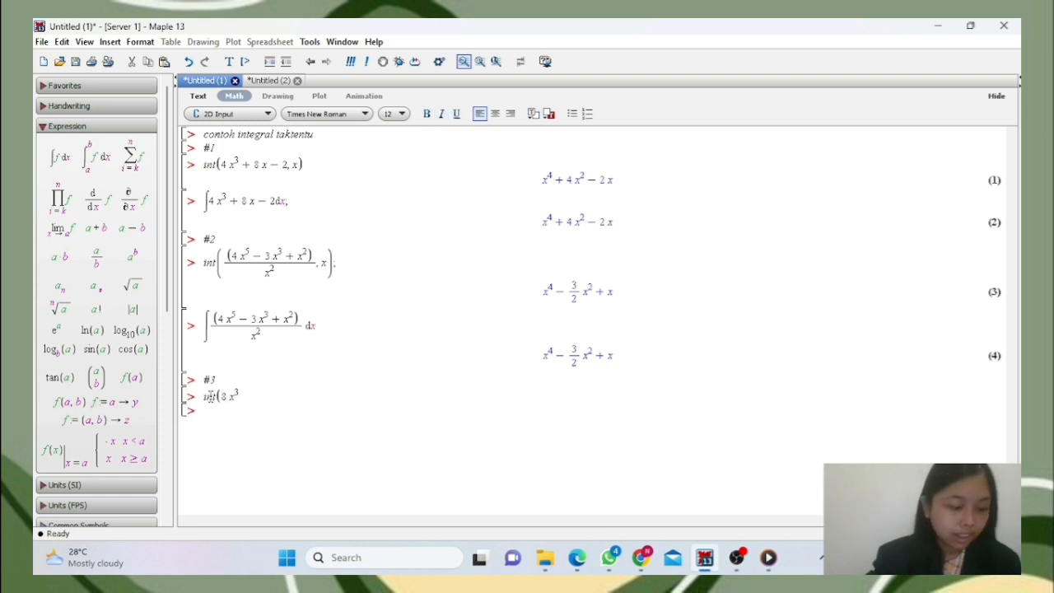
pyautogui.press('Right')
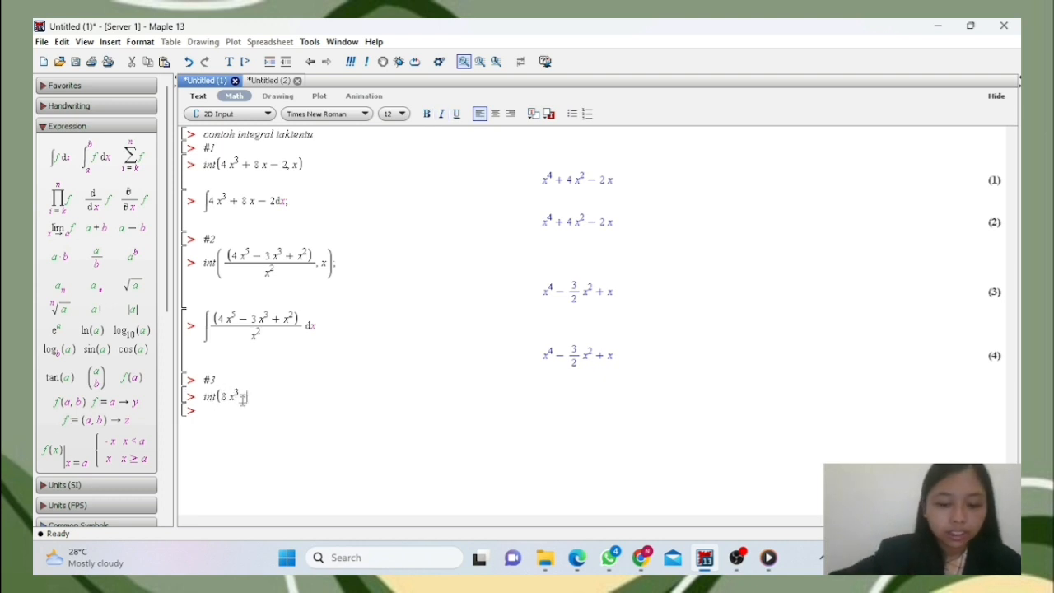
pyautogui.write('-9')
pyautogui.write('x^2')
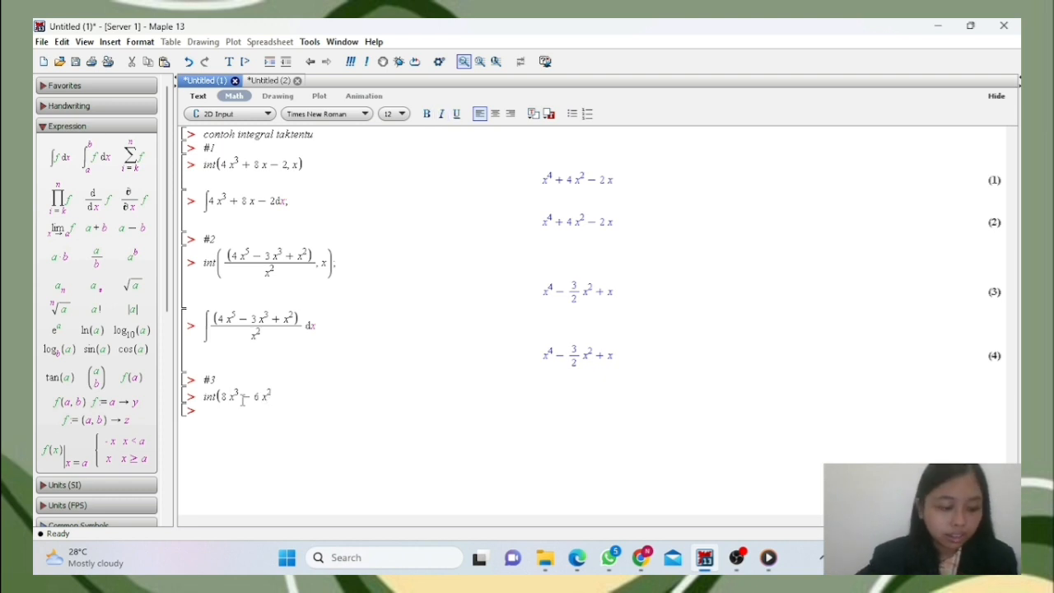
pyautogui.press('Right')
pyautogui.write('+ 4 x')
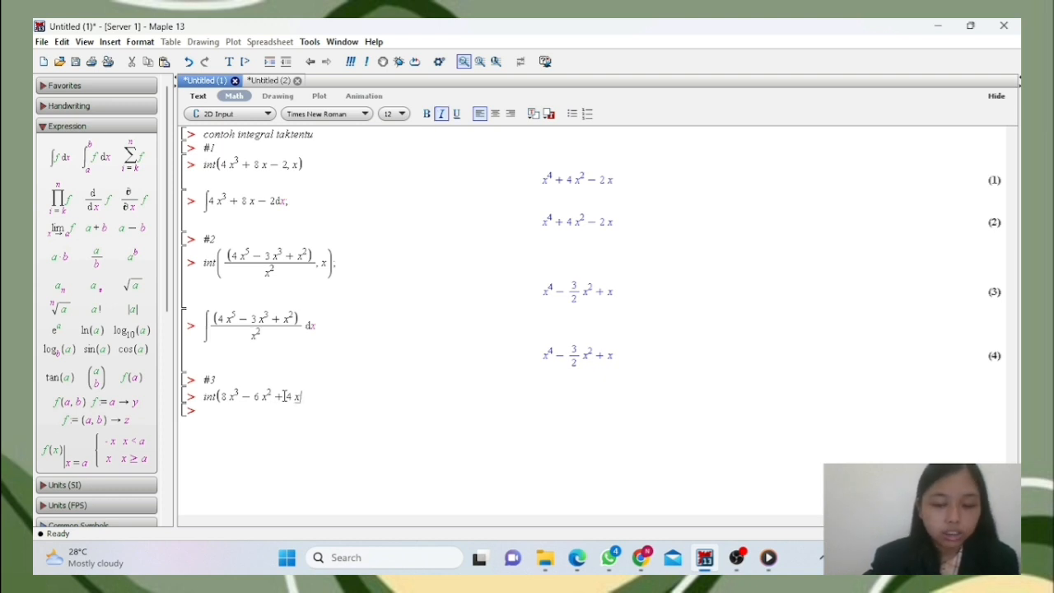
pyautogui.write('- 2')
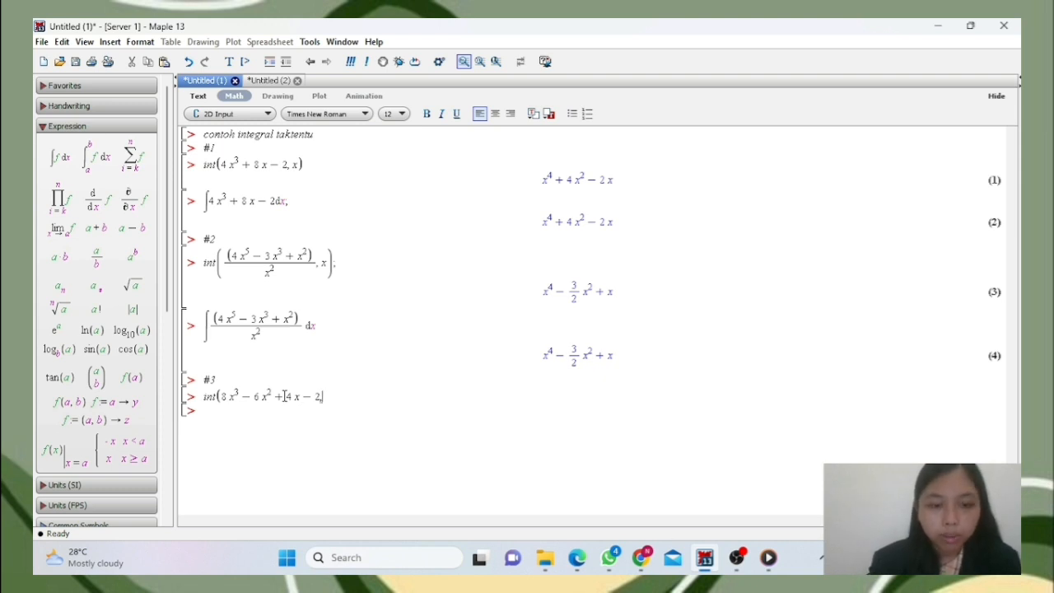
# - Set x as the integration variable, close the int command with a semicolon, and evaluate it
pyautogui.write(', x')
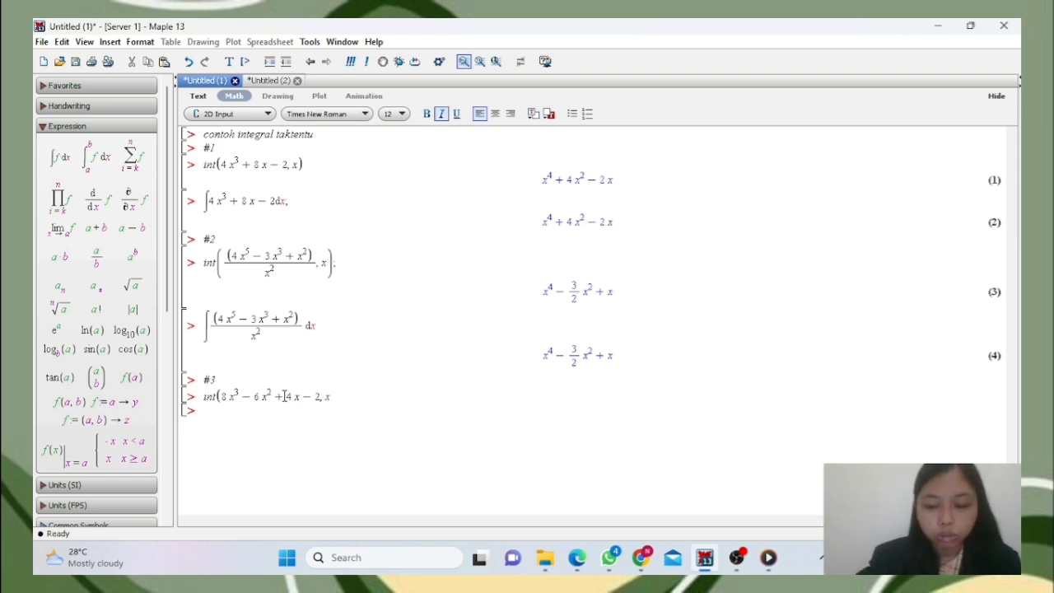
pyautogui.write(')')
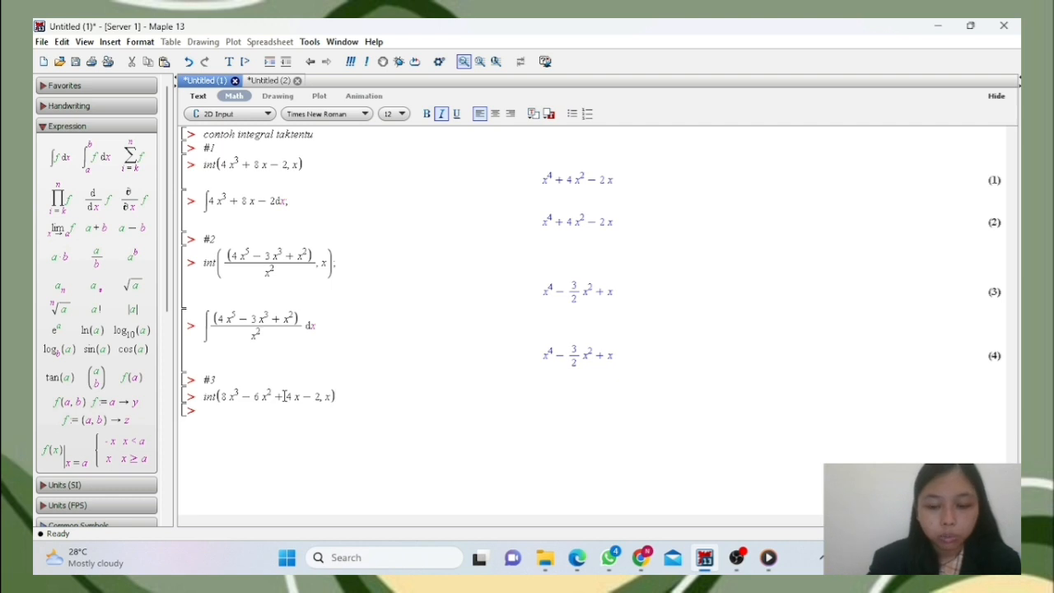
pyautogui.write(';')
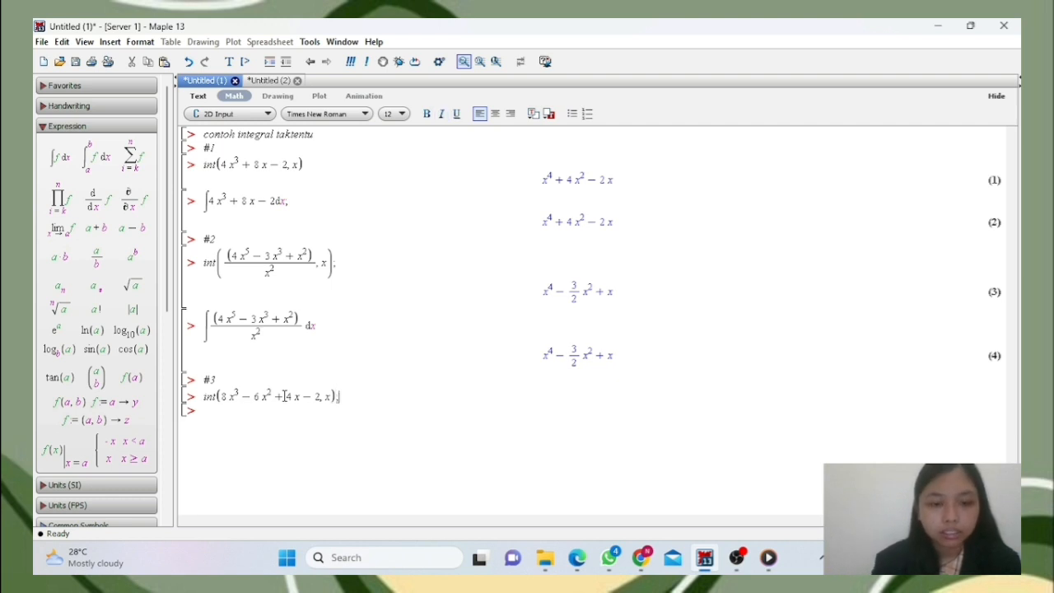
pyautogui.press('Return')
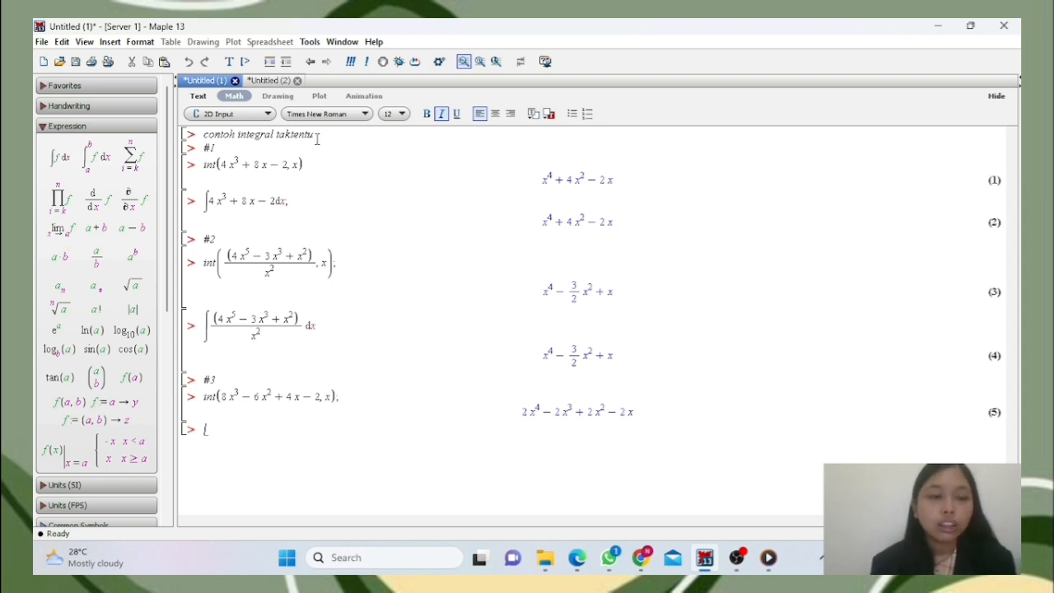
# - Insert an indefinite integral template on the new prompt line, enter 8x^3 - 6x^2 + 4x - 2 as its integrand, and evaluate it
pyautogui.click(66, 165)
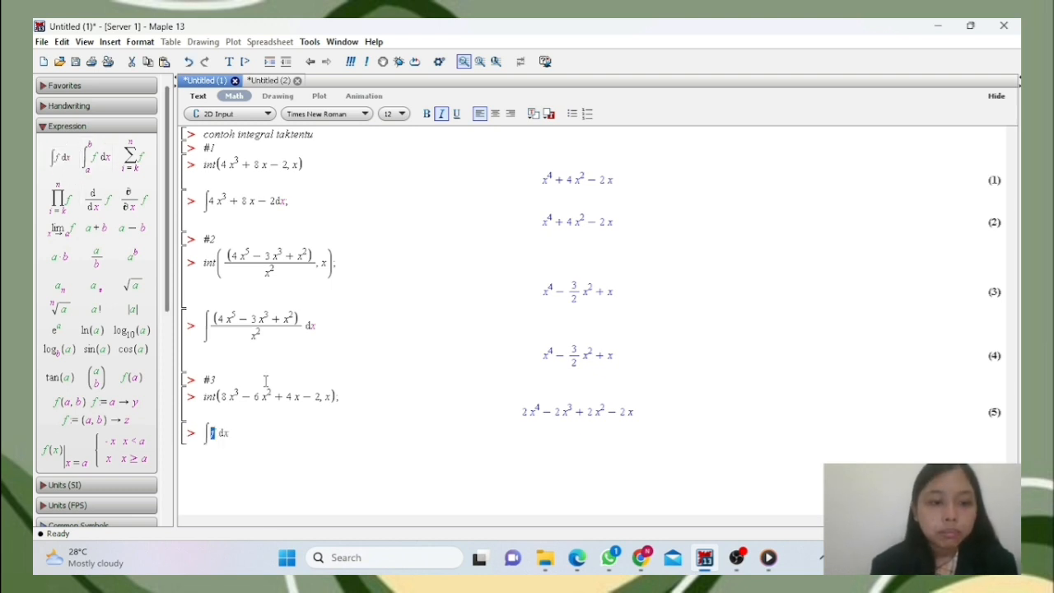
pyautogui.click(216, 432)
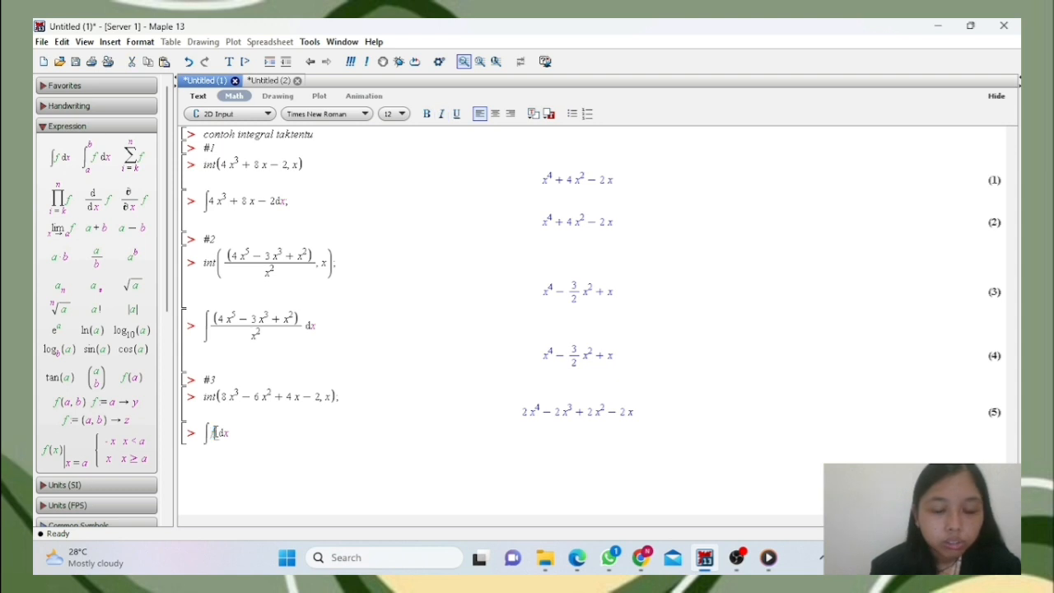
pyautogui.press('BackSpace')
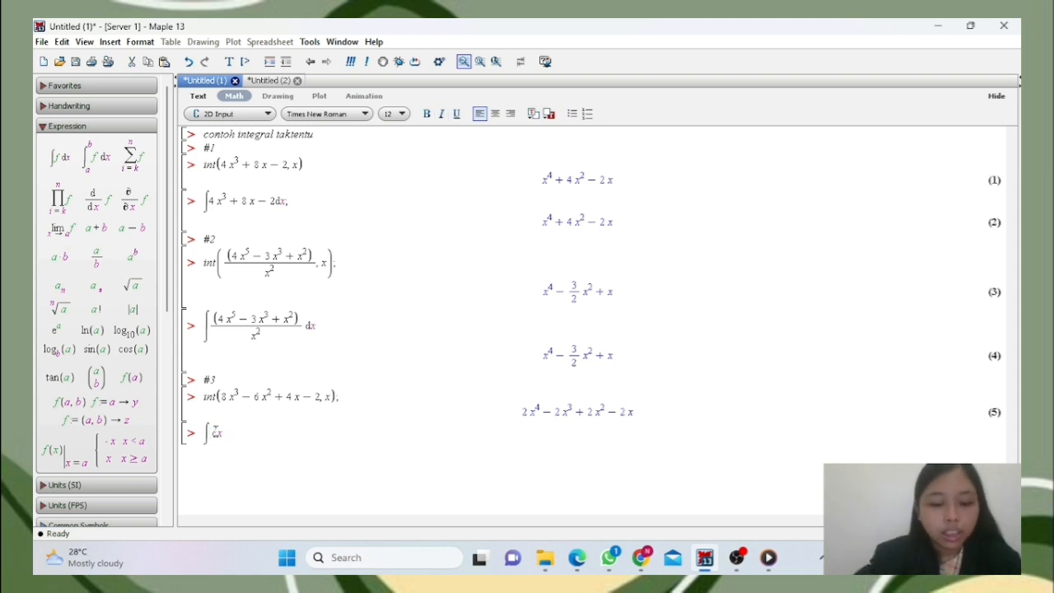
pyautogui.write('8')
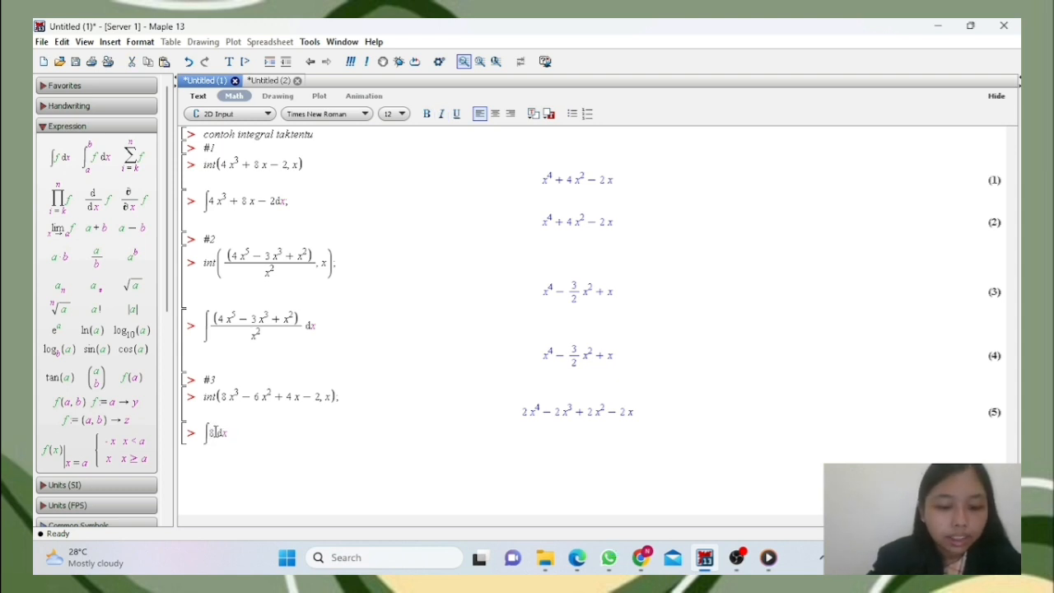
pyautogui.write('x^3 ')
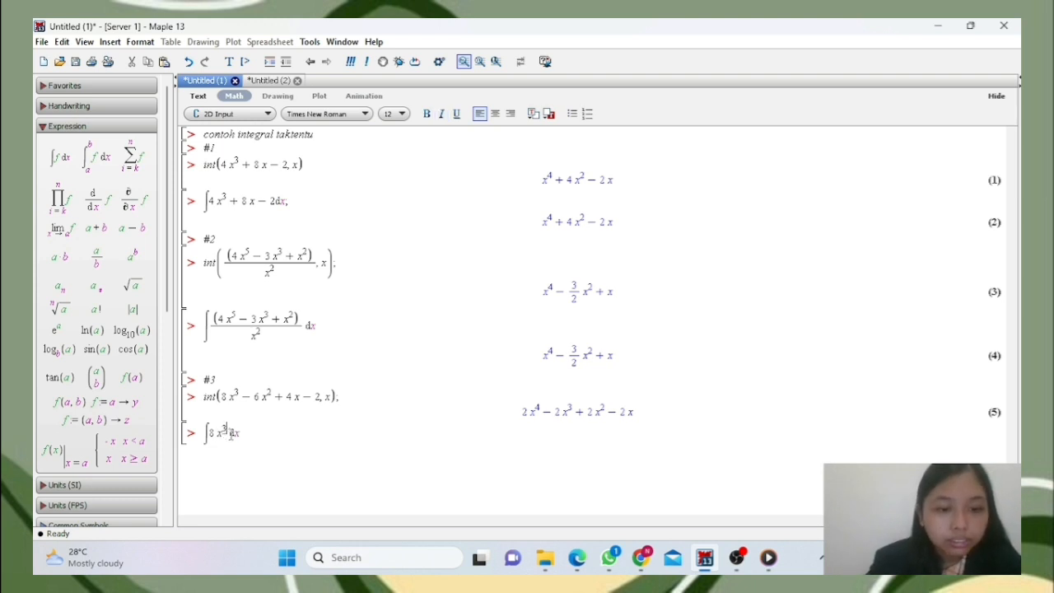
pyautogui.write('-6x^2')
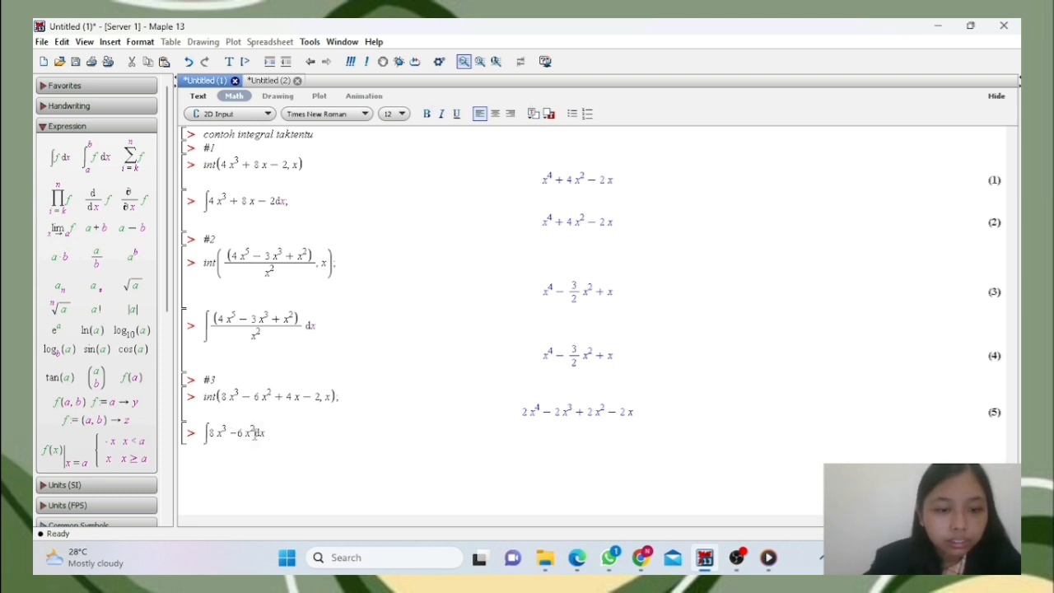
pyautogui.press('Right')
pyautogui.write('+4x')
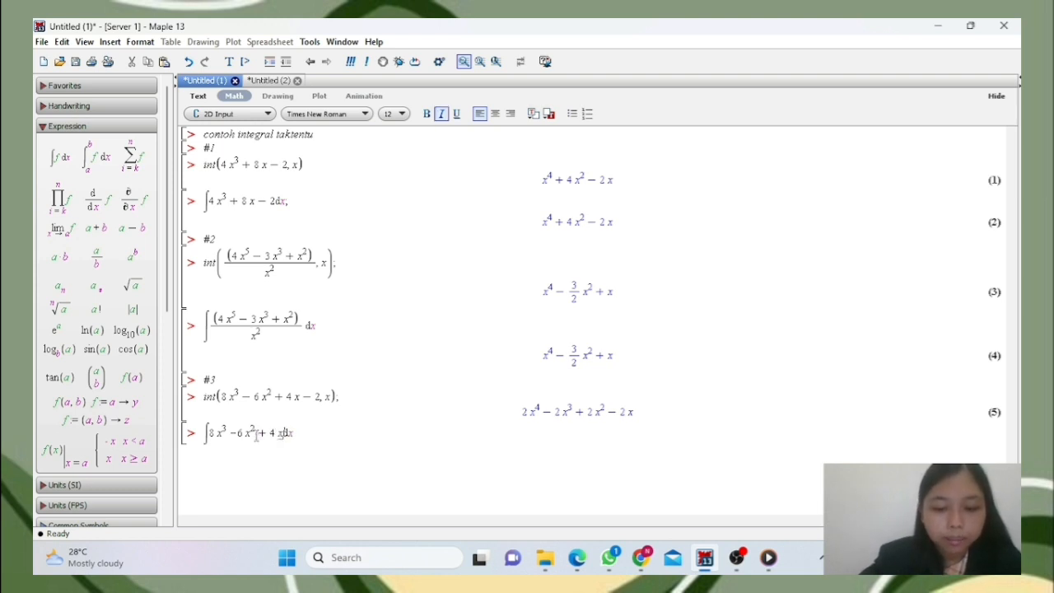
pyautogui.write('-2')
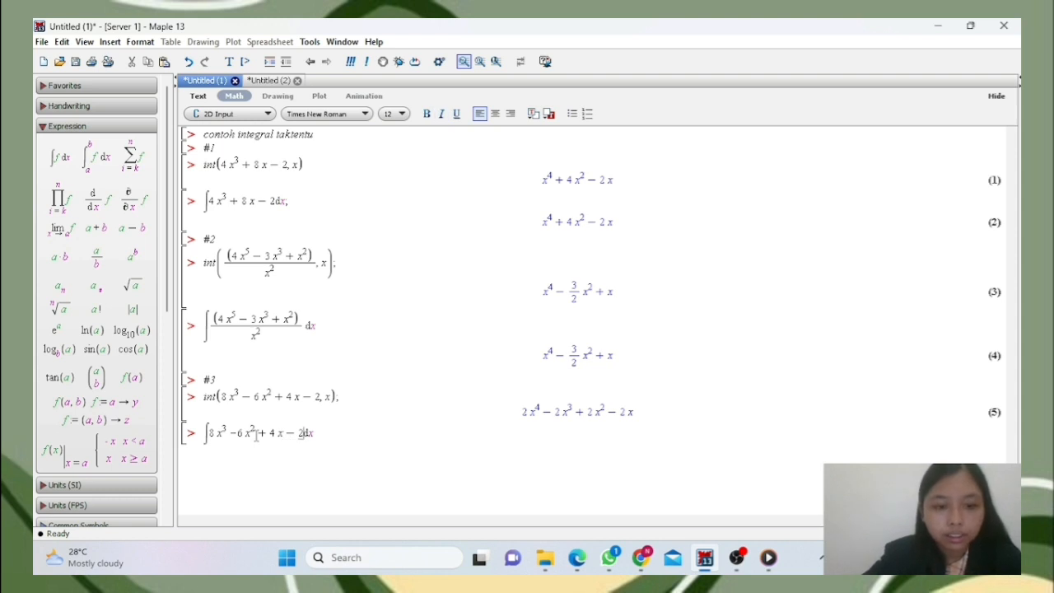
pyautogui.click(321, 436)
pyautogui.press('Right')
pyautogui.press('Return')
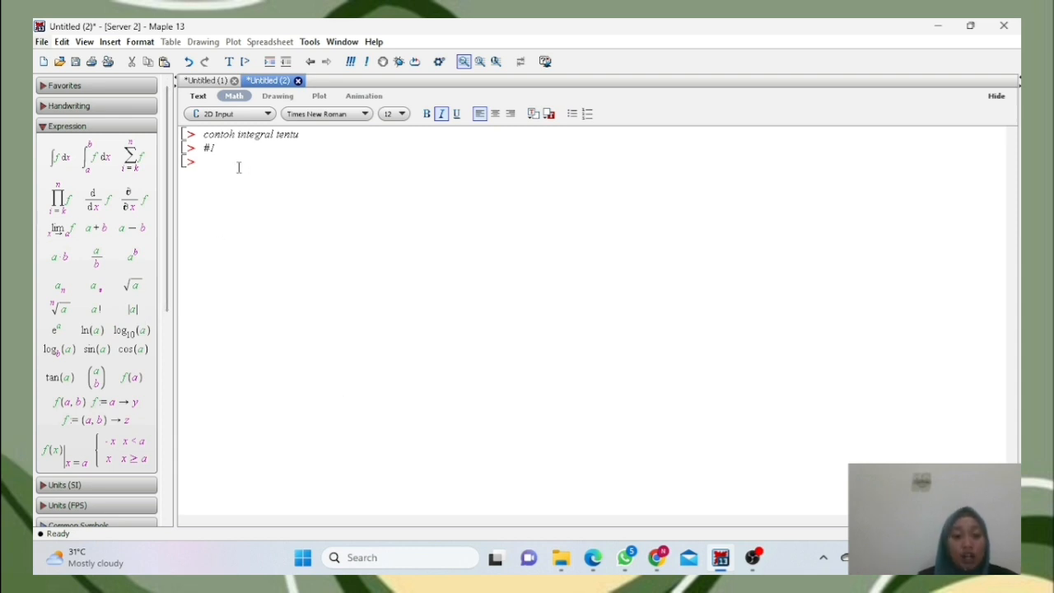
# - Below the #1 label in the definite integral worksheet, enter int(3x, x = 2..4) and evaluate it
pyautogui.write('int')
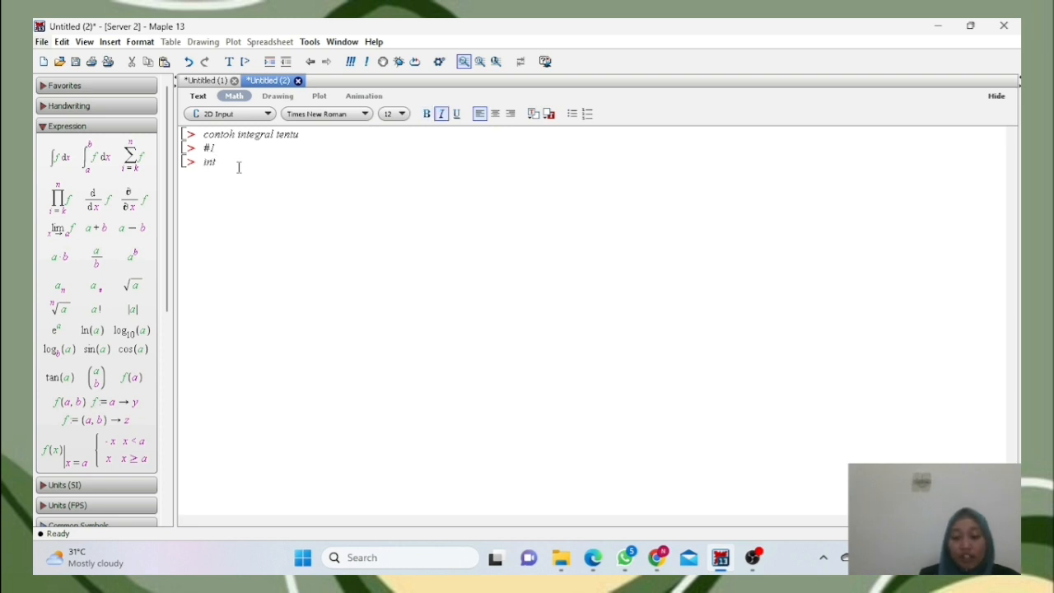
pyautogui.write('(')
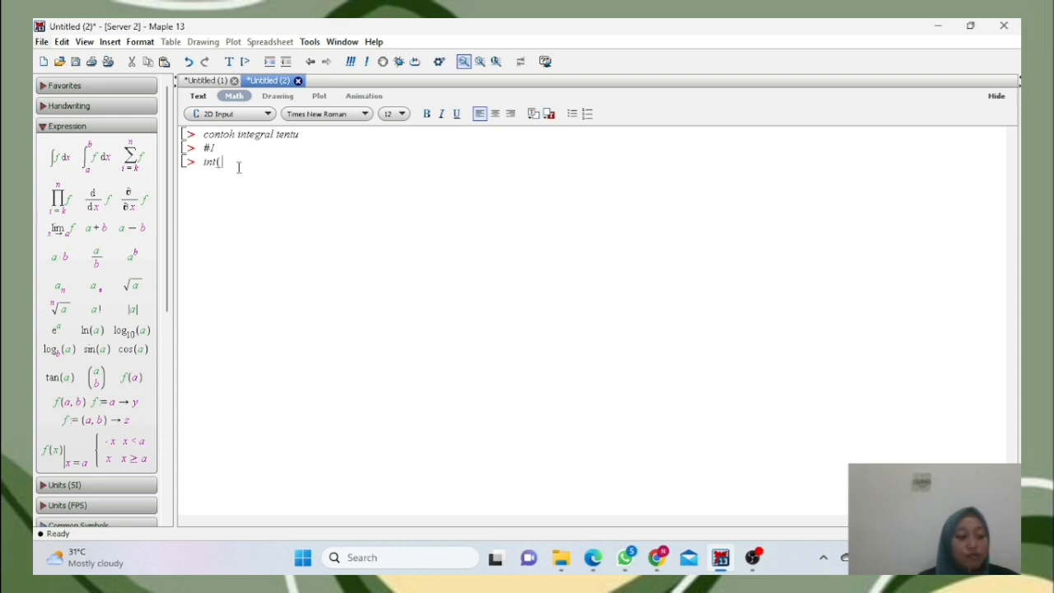
pyautogui.write('3')
pyautogui.write('*x')
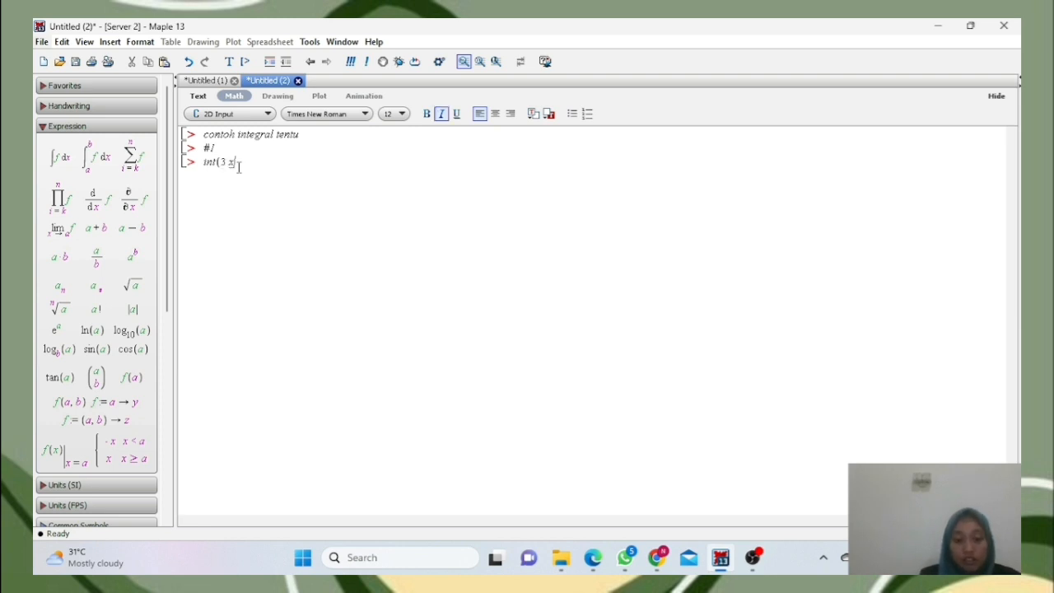
pyautogui.write(',x')
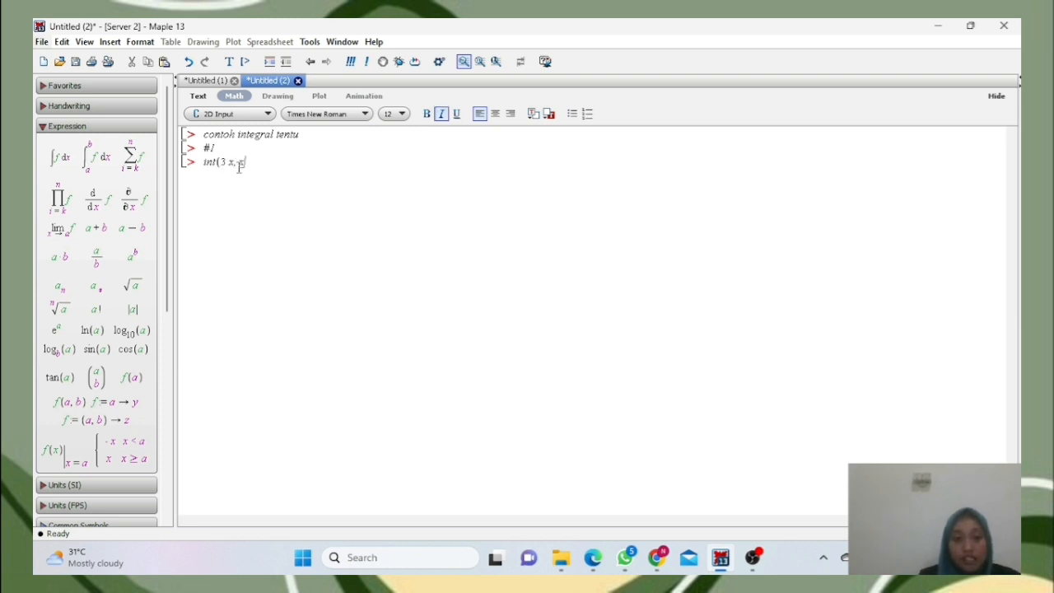
pyautogui.write('=')
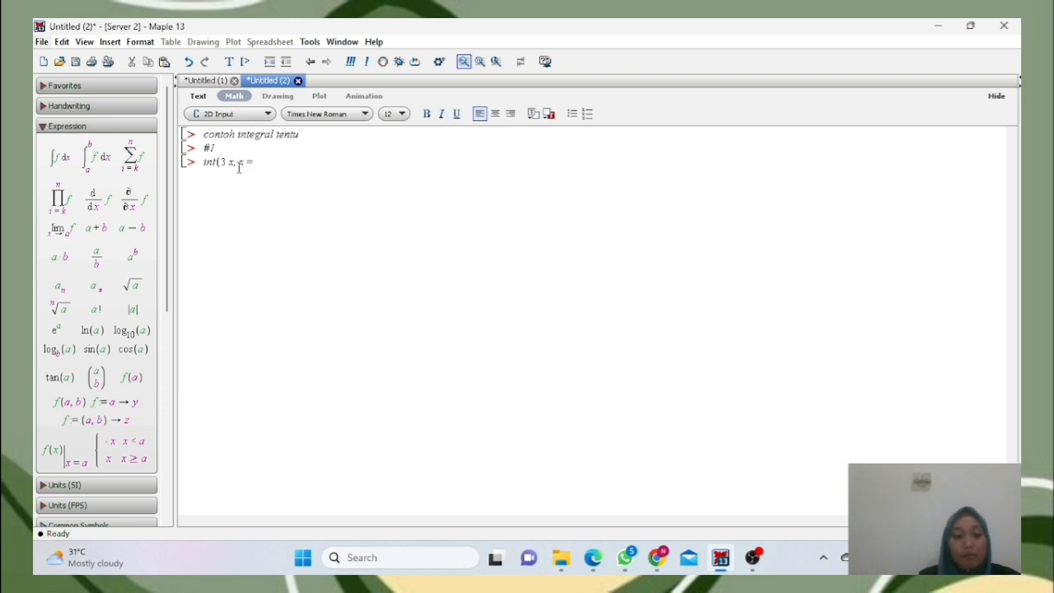
pyautogui.write('2')
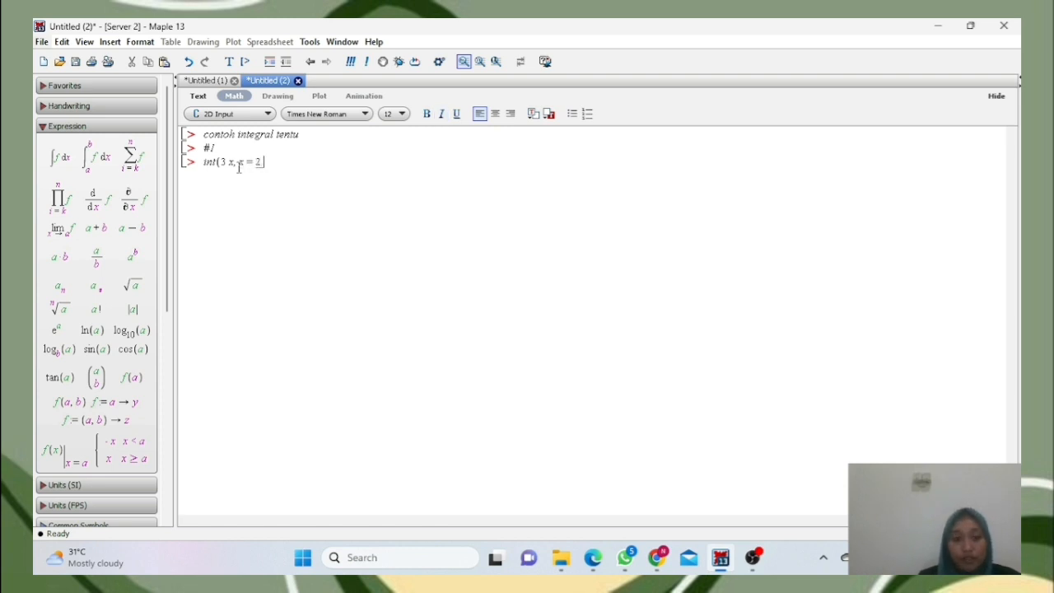
pyautogui.write('..4')
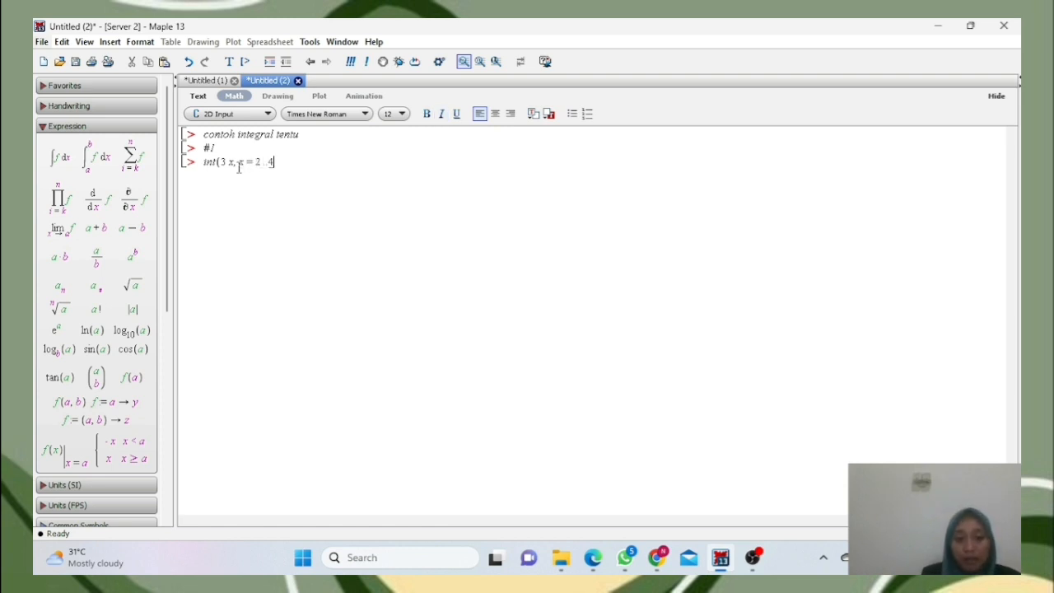
pyautogui.write(')')
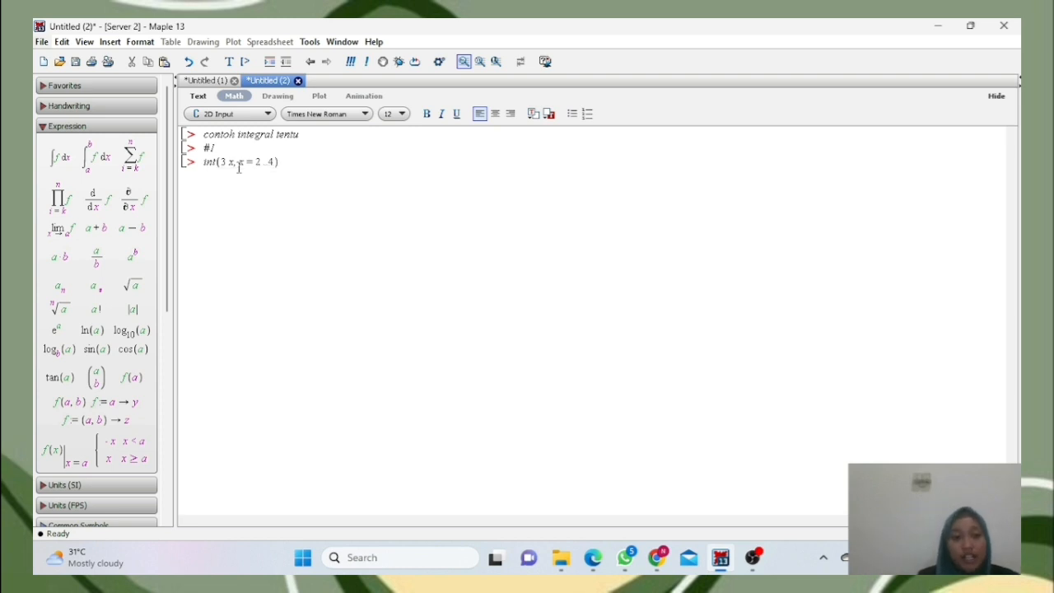
pyautogui.press('Return')
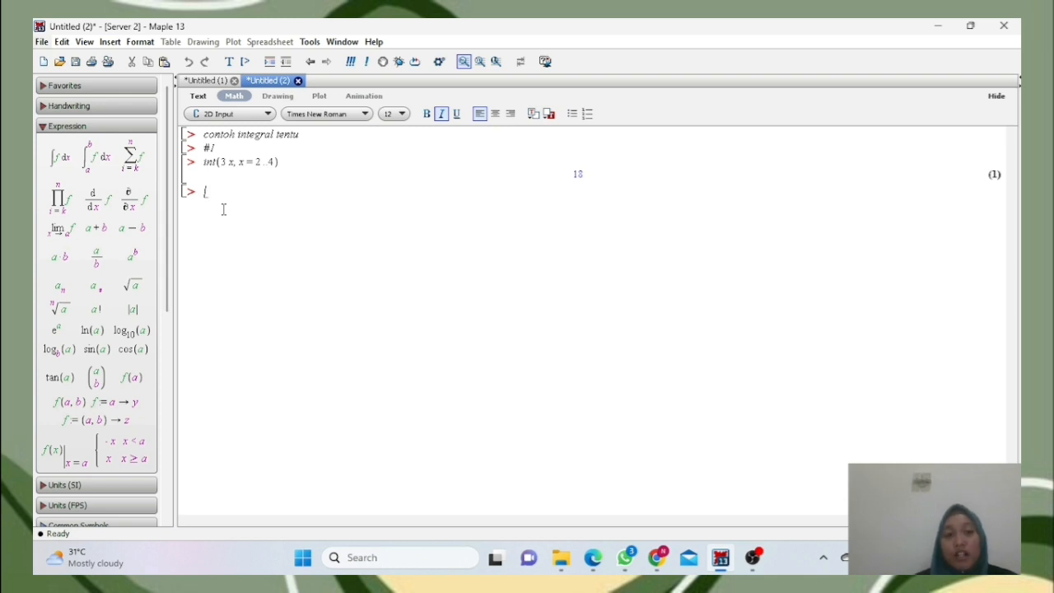
# - Insert a definite integral template on the new prompt line and set its limits from 2 to 4
pyautogui.click(97, 163)
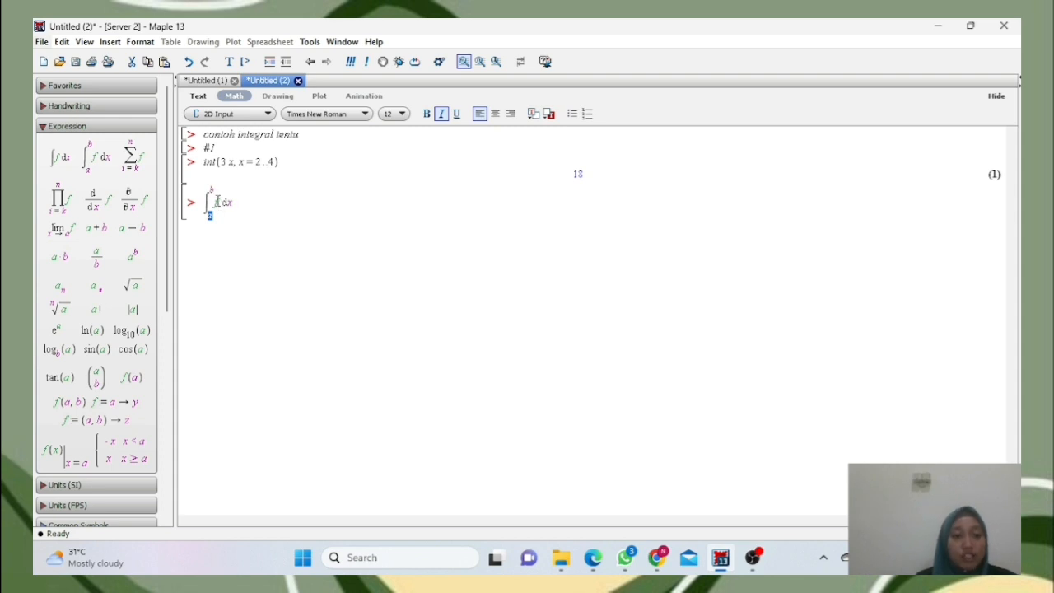
pyautogui.click(217, 216)
pyautogui.click(211, 216)
pyautogui.press('BackSpace')
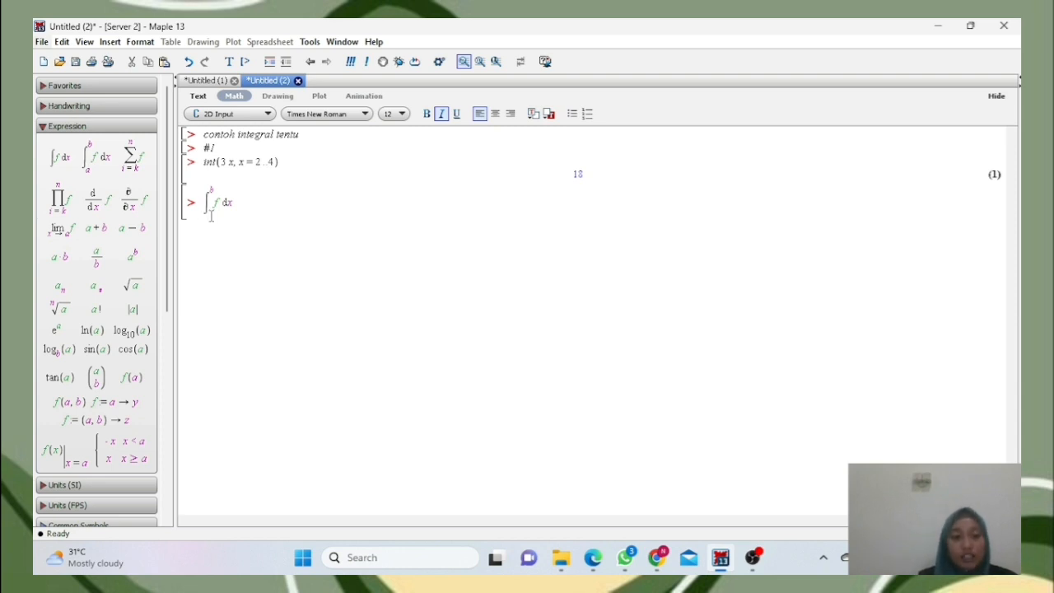
pyautogui.write('2')
pyautogui.press('Tab')
pyautogui.write('8')
pyautogui.press('BackSpace')
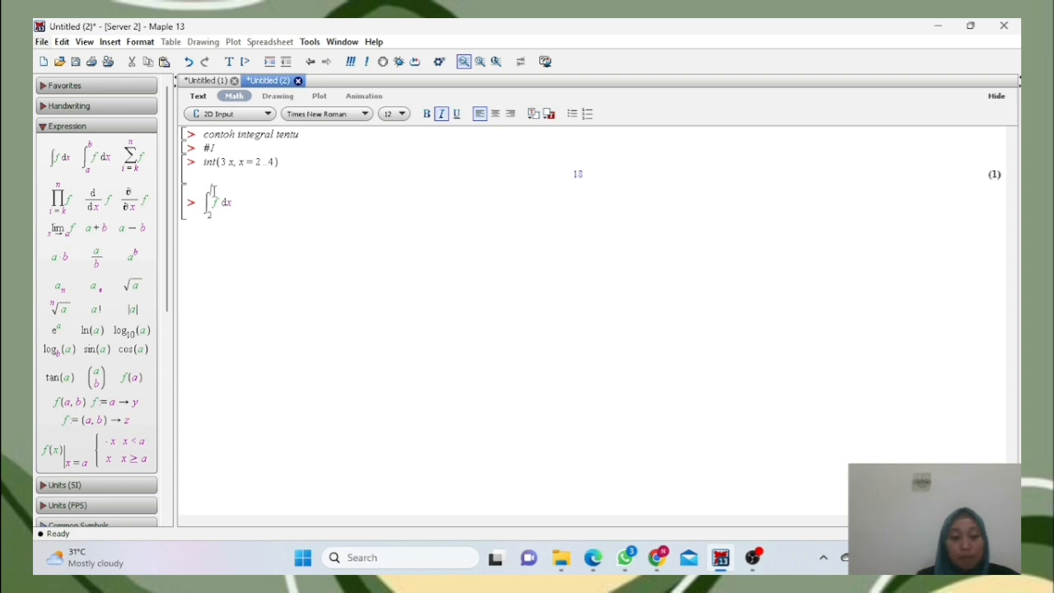
pyautogui.write('4')
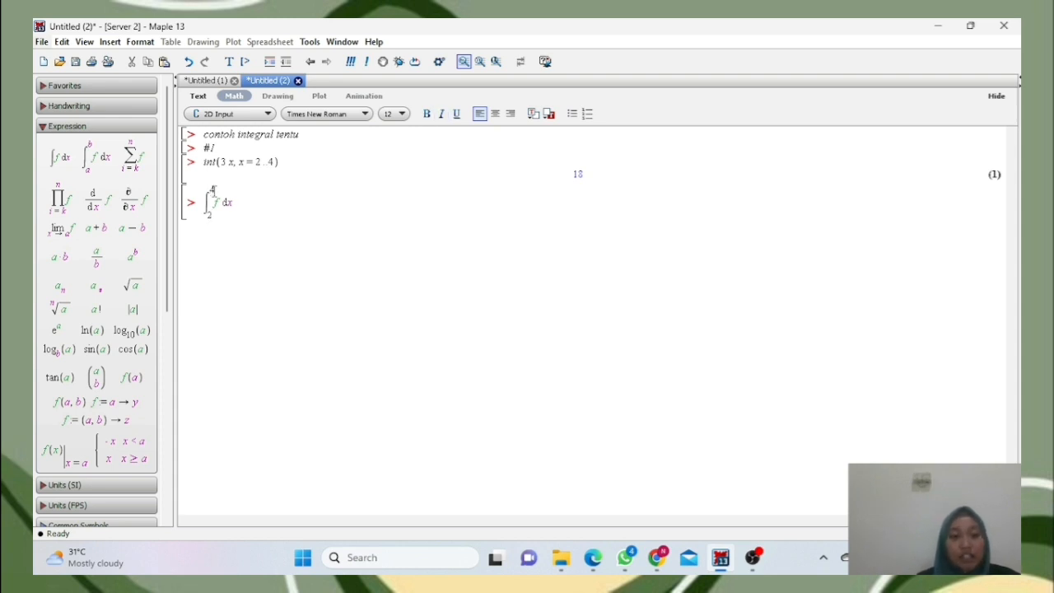
# - Enter 3x as the integrand of the definite integral template, end it with a semicolon, and evaluate it
pyautogui.click(218, 203)
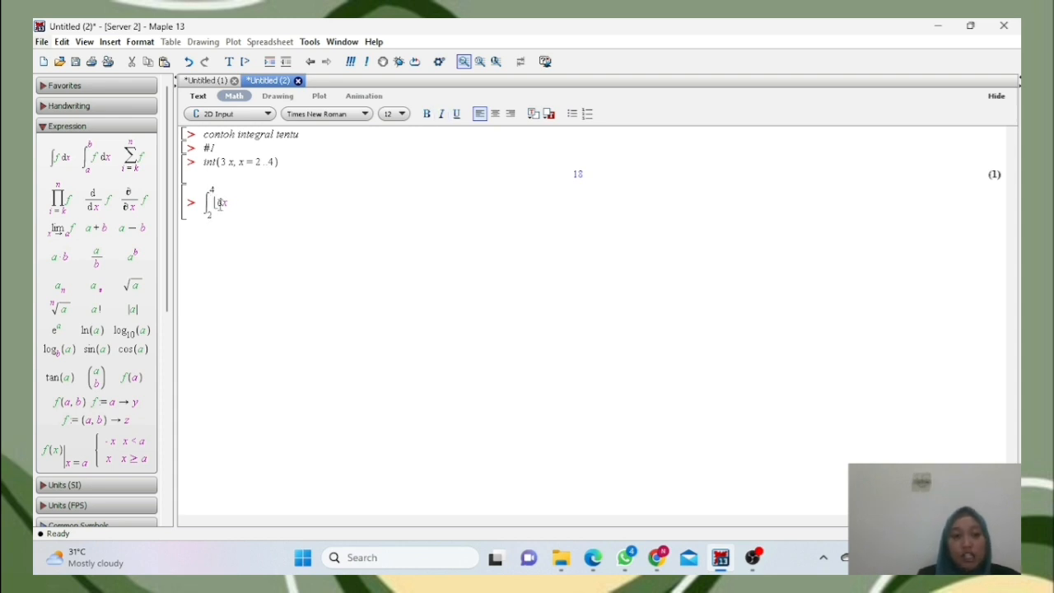
pyautogui.write('3x')
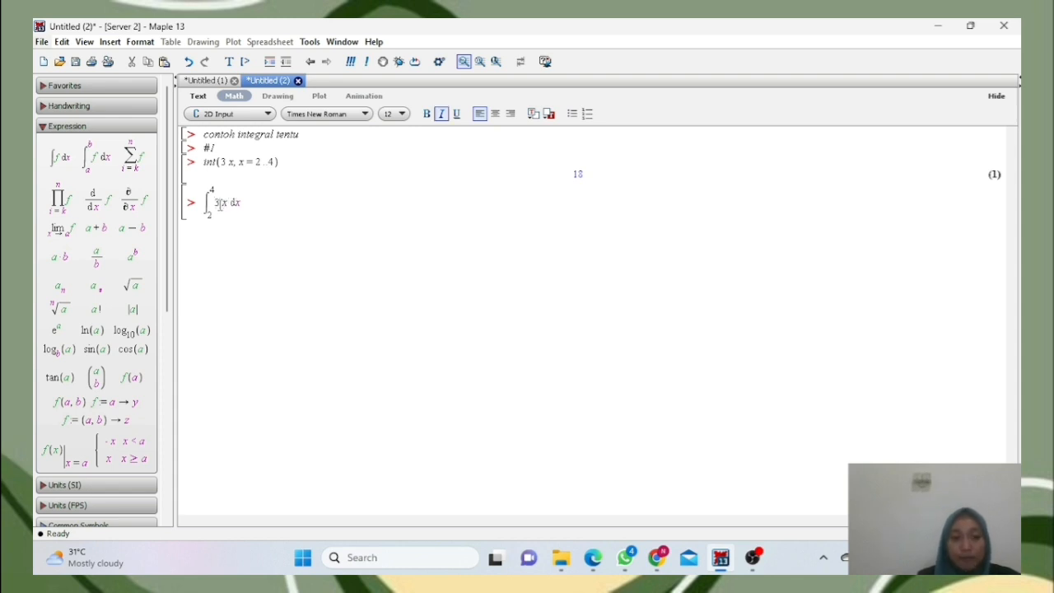
pyautogui.click(243, 199)
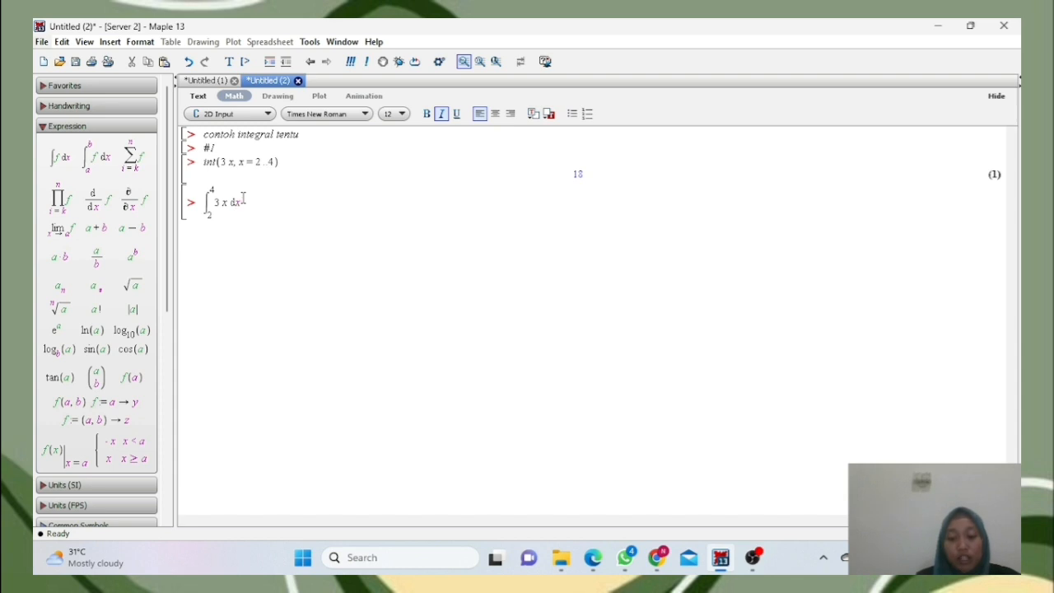
pyautogui.press('Right')
pyautogui.press('Return')
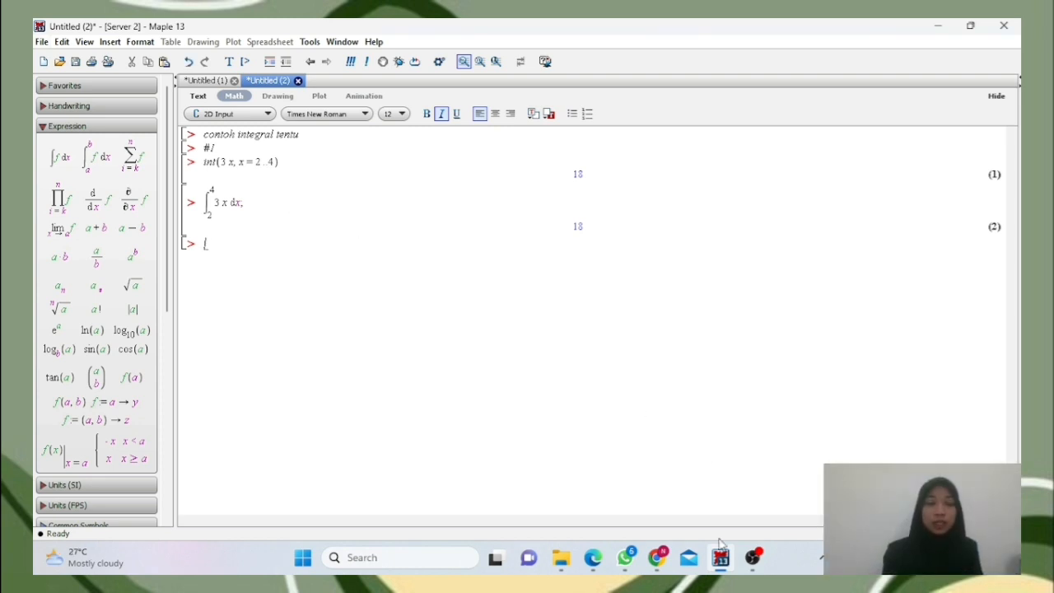
# - Add a #2 label and begin an int command below it with the integrand 1/sqrt(x)
pyautogui.write('#2')
pyautogui.press('Return')
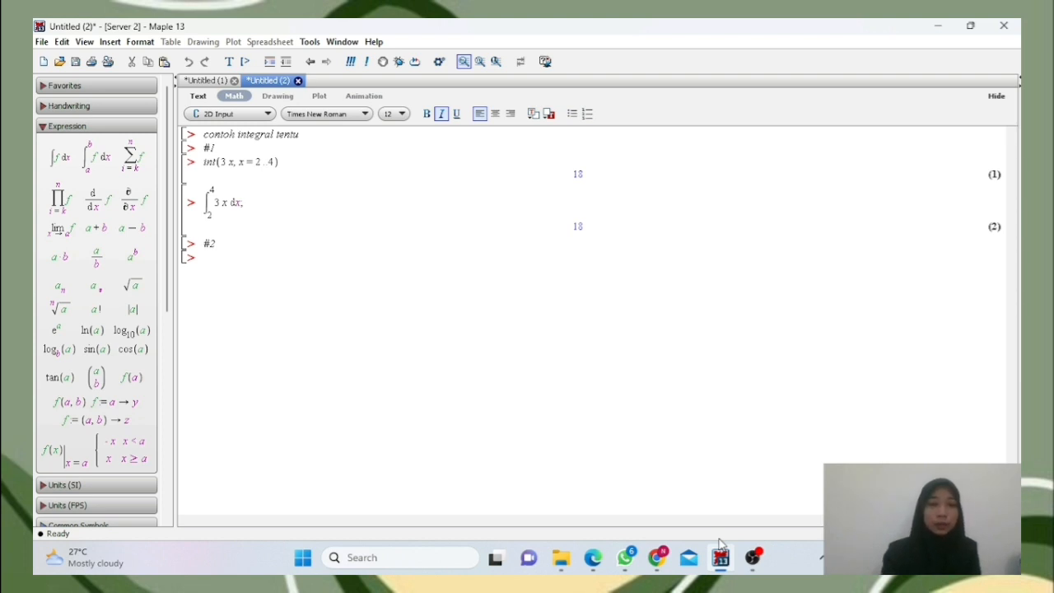
pyautogui.write('int(')
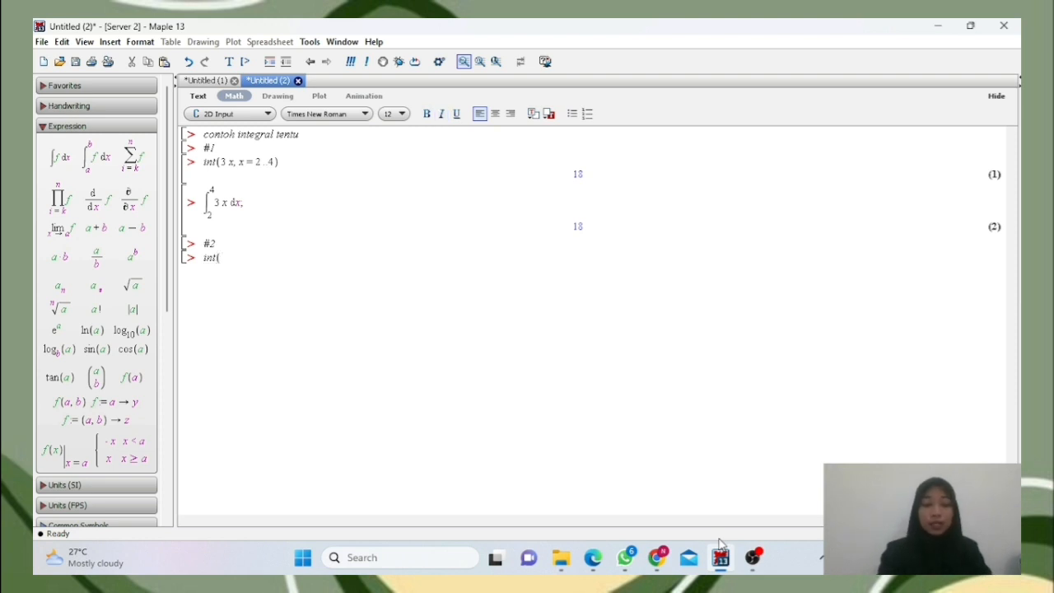
pyautogui.write('1')
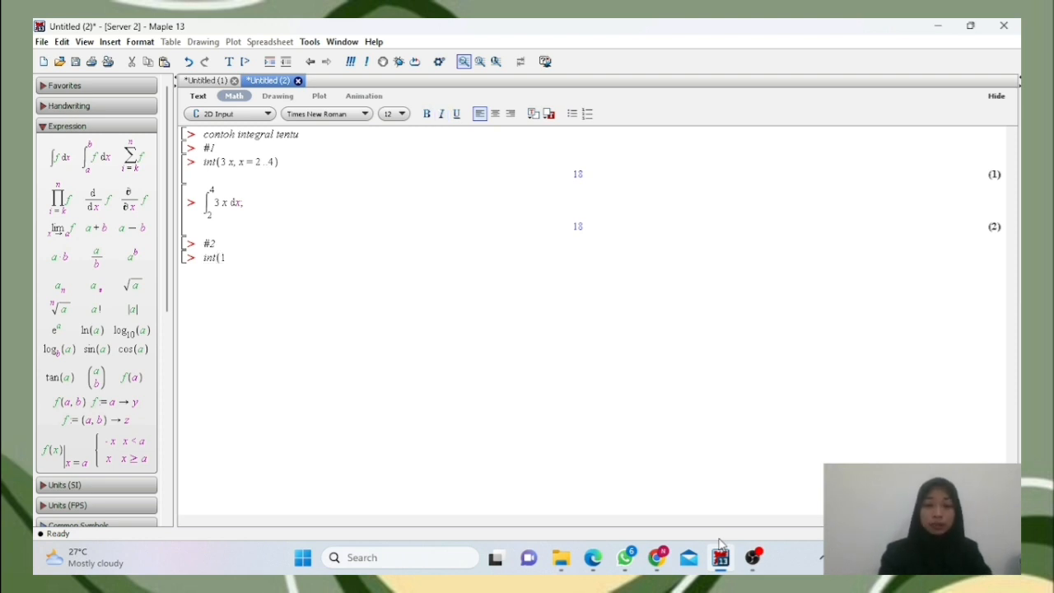
pyautogui.write('/')
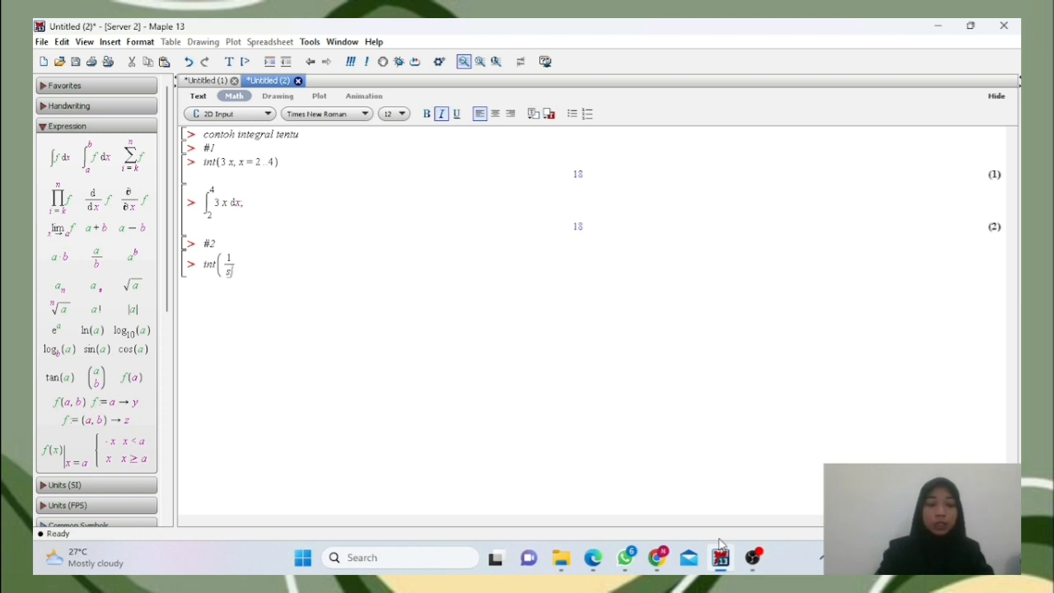
pyautogui.write('sqrt')
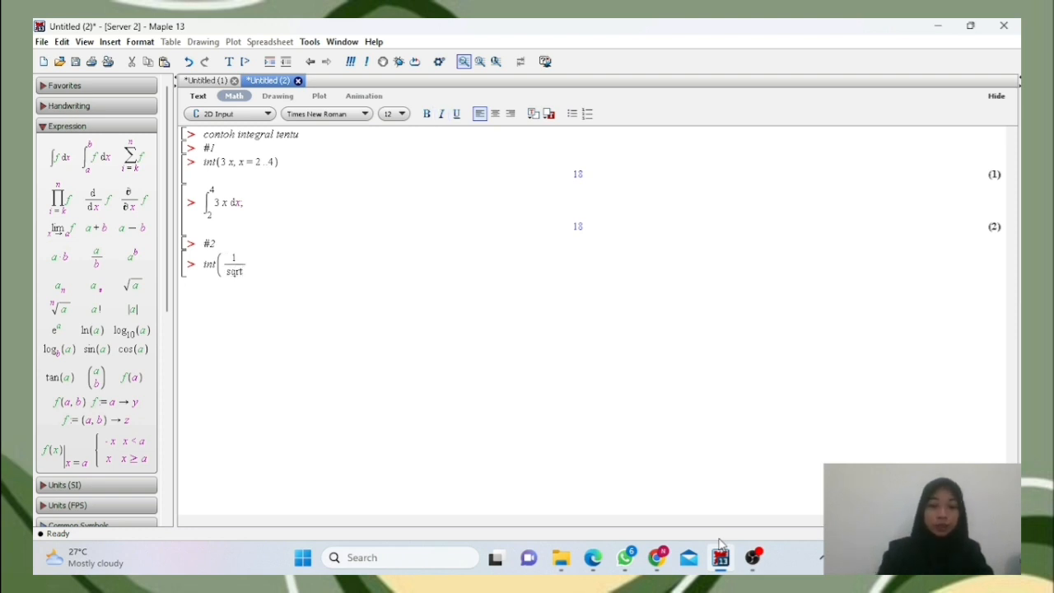
pyautogui.write('(x)')
# - Set the integration range to x = 4..9, close the int command with a semicolon, and evaluate it
pyautogui.press('Right')
pyautogui.write(', x = 4 .. 9')
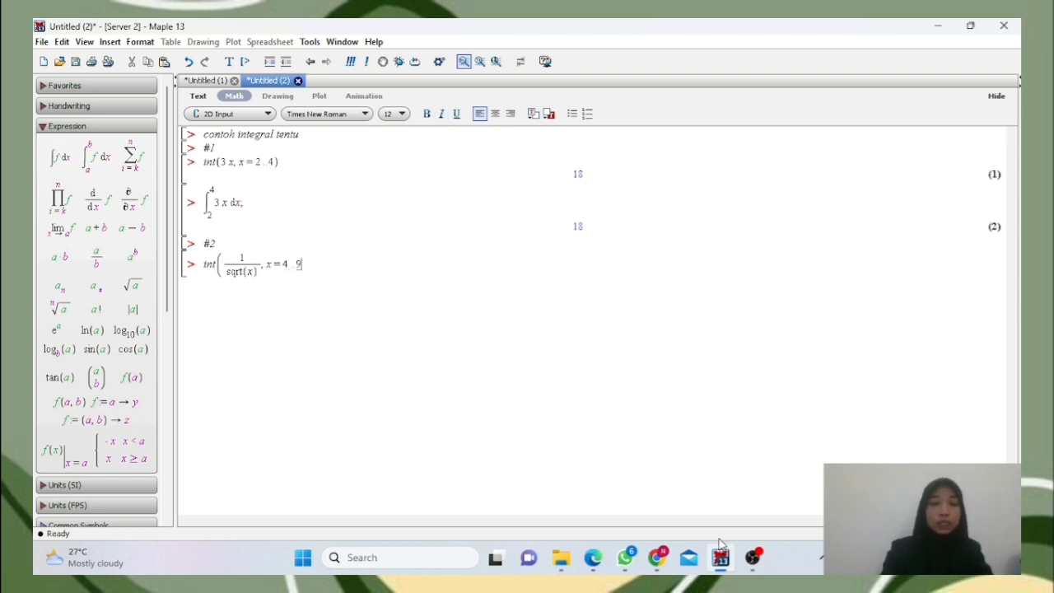
pyautogui.press('Right')
pyautogui.write(';')
pyautogui.press('Return')
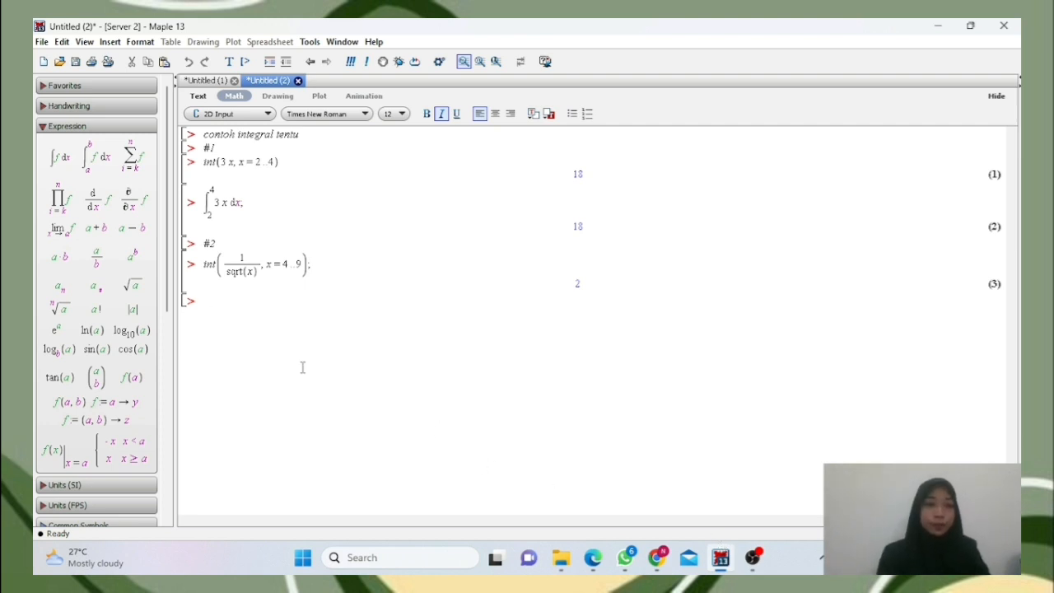
# - Insert another definite integral template below the #2 int command and set its limits from 4 to 9
pyautogui.click(99, 174)
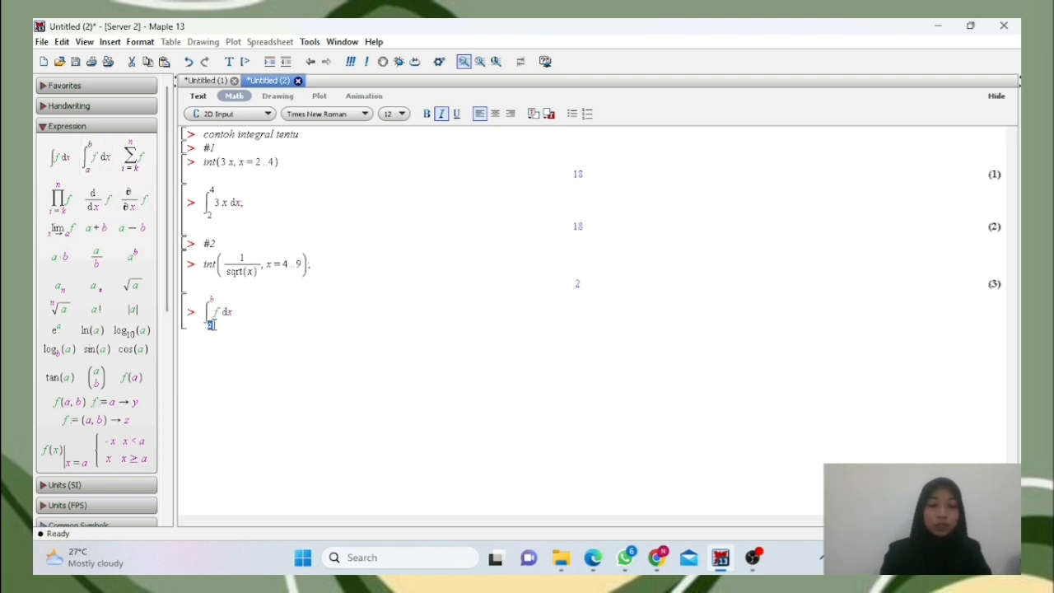
pyautogui.write('4')
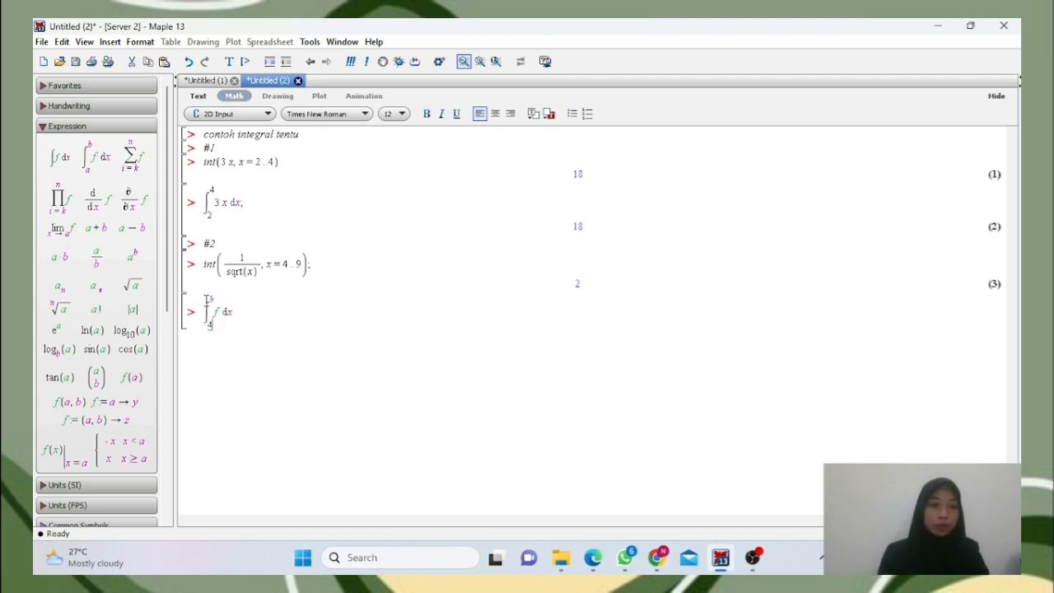
pyautogui.click(212, 298)
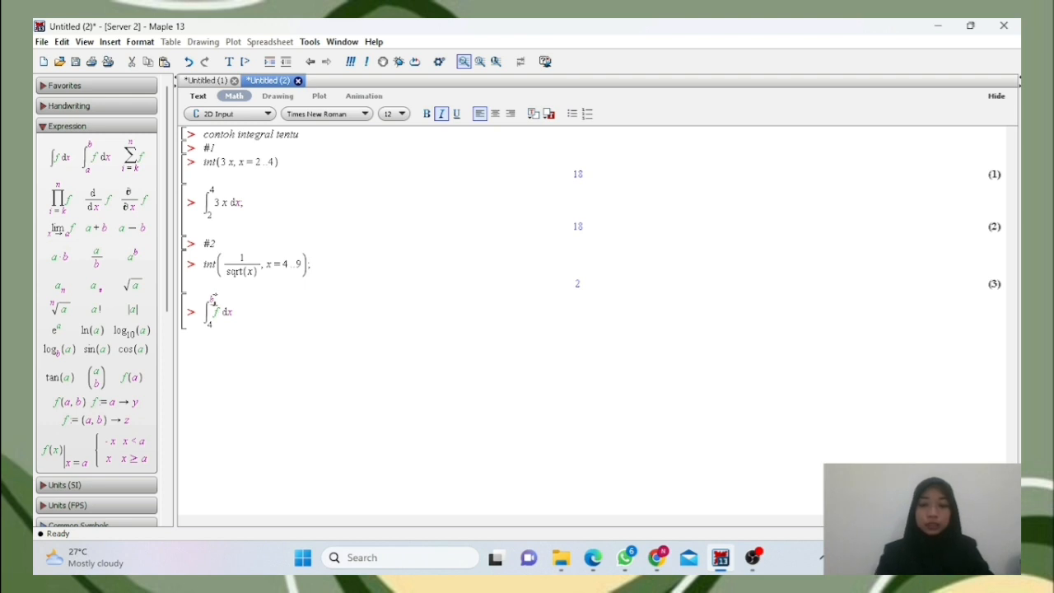
pyautogui.write('9')
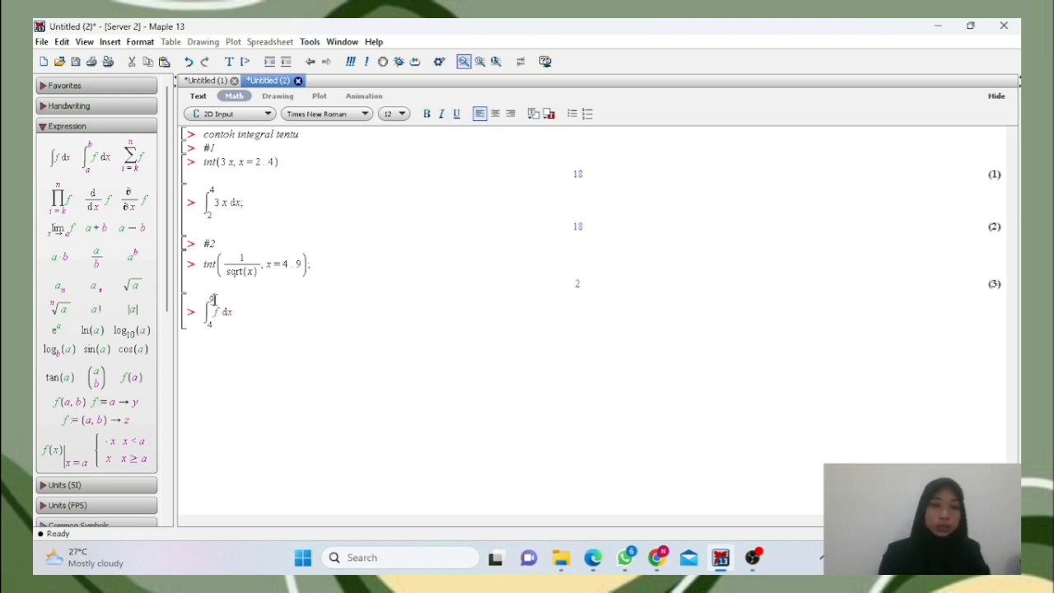
# - Enter 1/sqrt(x) as the integrand of the template with limits 4 to 9 and evaluate it
pyautogui.click(217, 313)
pyautogui.press('BackSpace')
pyautogui.write('1')
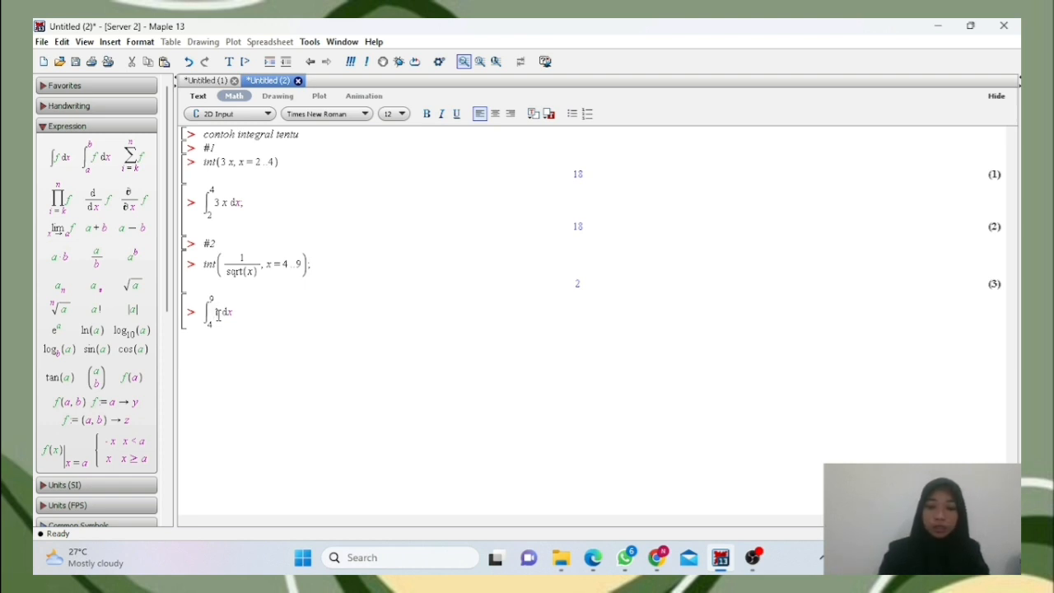
pyautogui.write('/')
pyautogui.write('s')
pyautogui.write('qrt(')
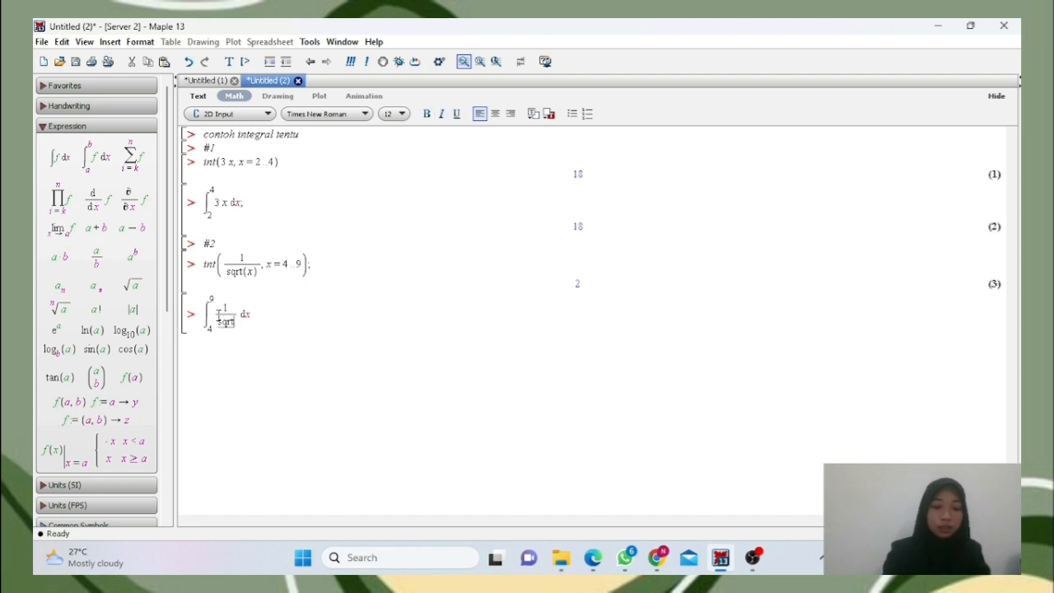
pyautogui.write('x')
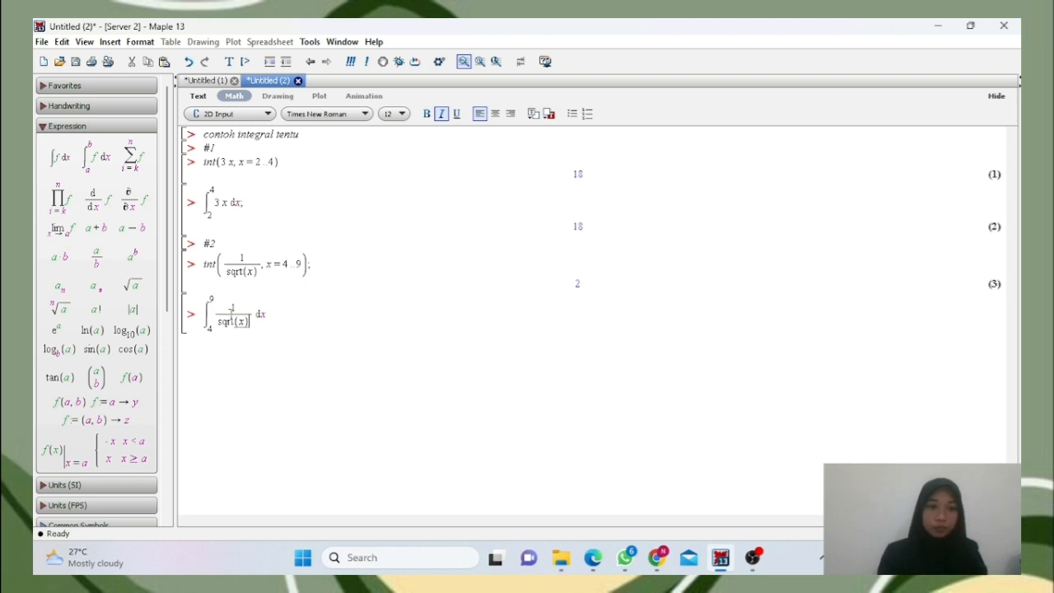
pyautogui.click(273, 311)
pyautogui.press('Return')
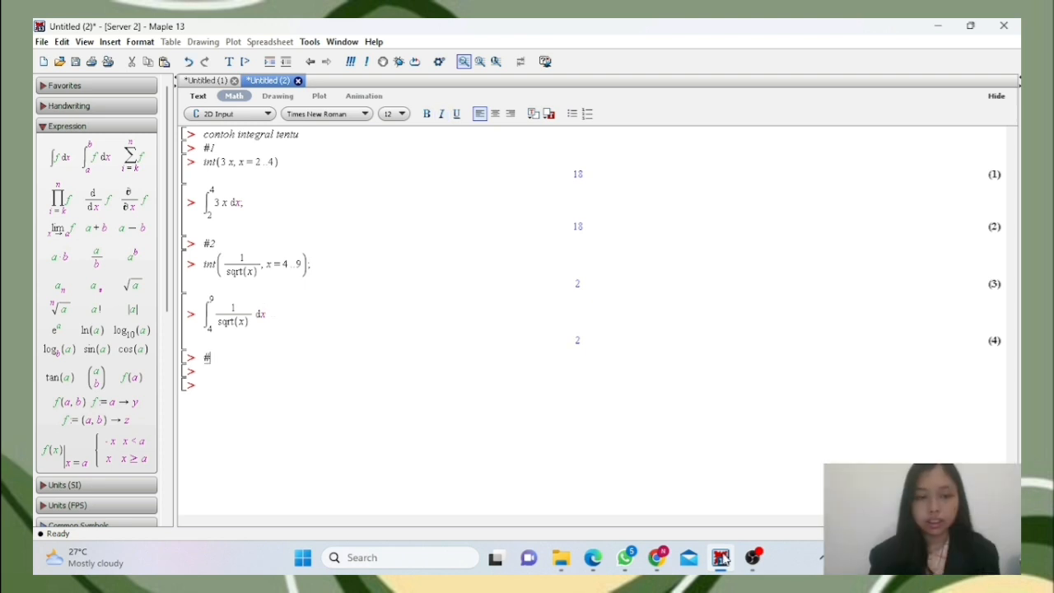
# - Complete the #3 label and begin an int command below it with the integrand 4x^3 - 2x + 5
pyautogui.write('3')
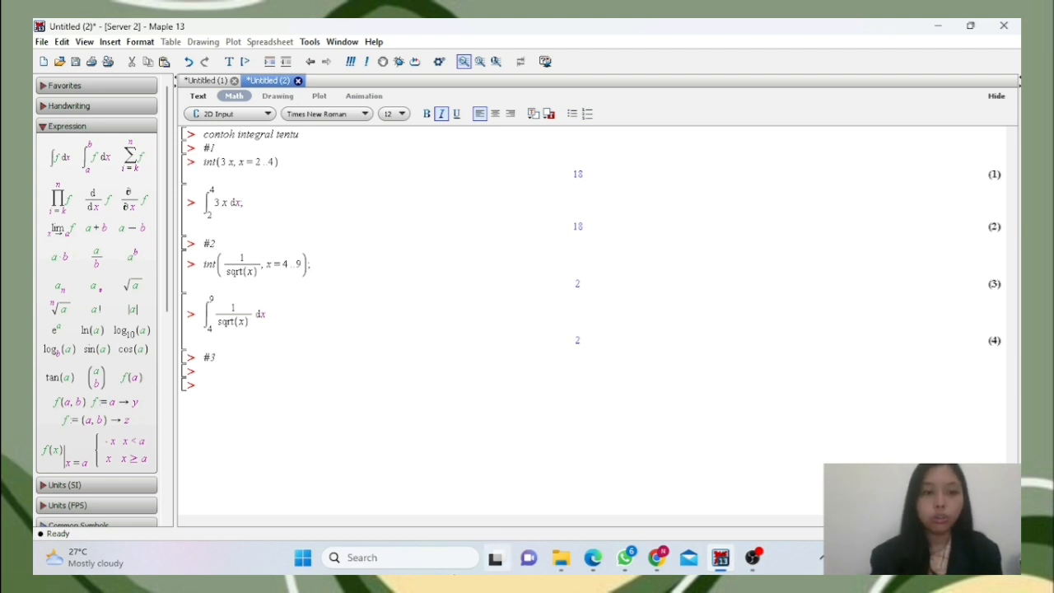
pyautogui.click(203, 371)
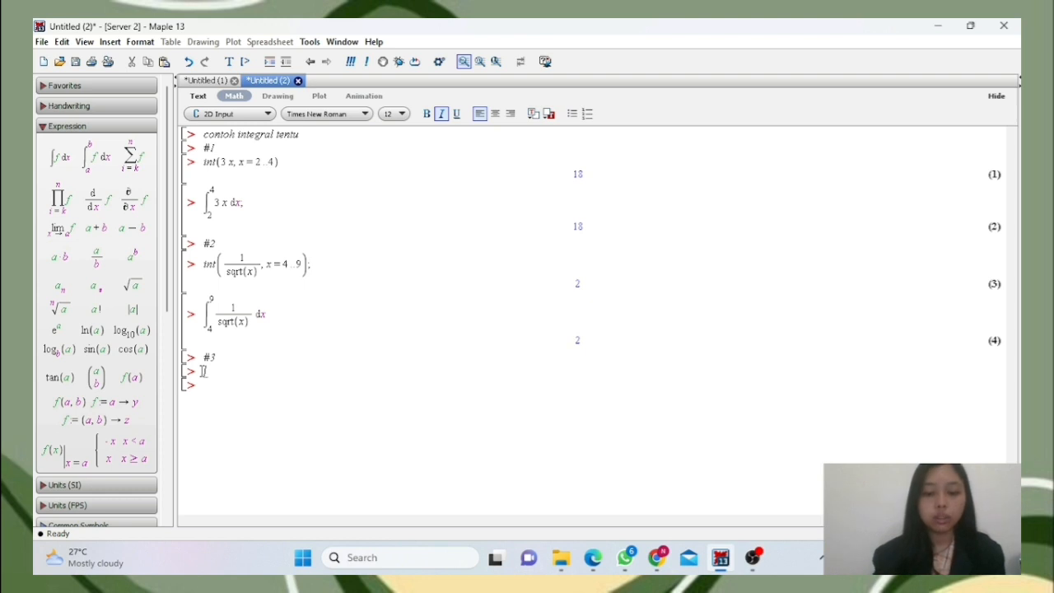
pyautogui.write('int')
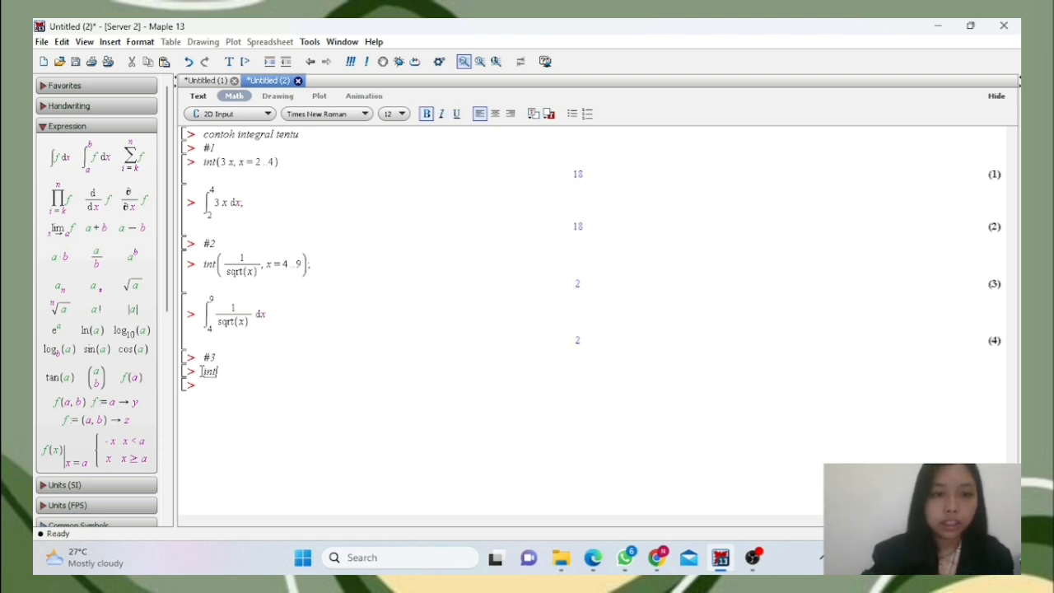
pyautogui.write('(')
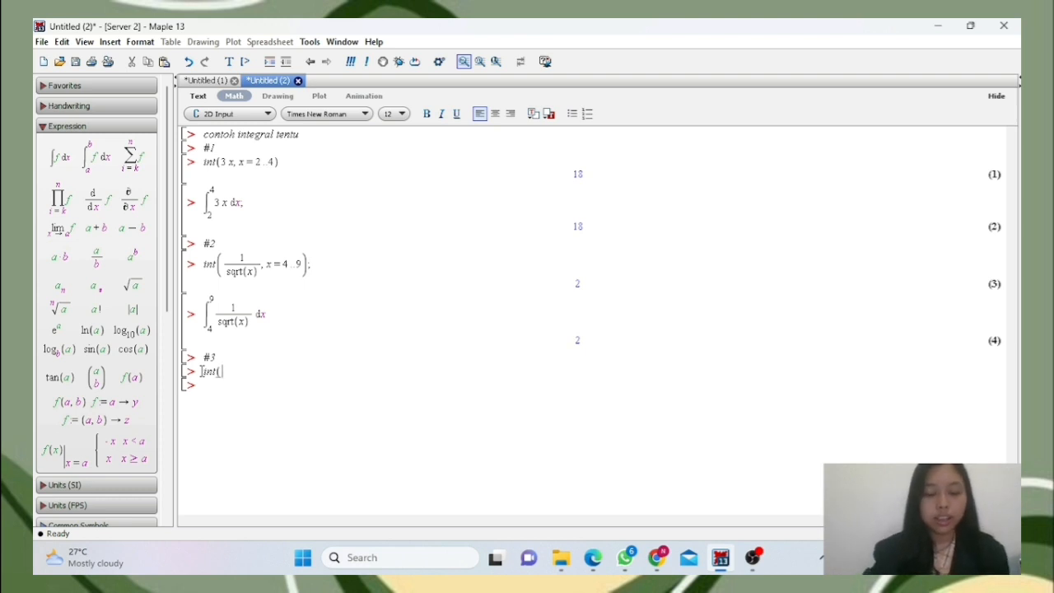
pyautogui.write('4')
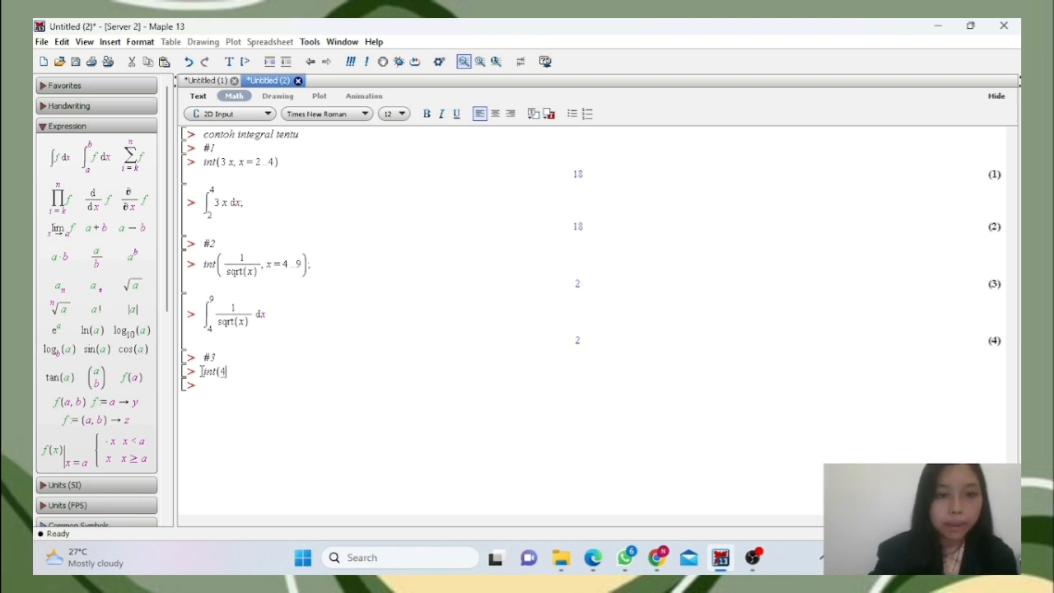
pyautogui.write(' x^3 ')
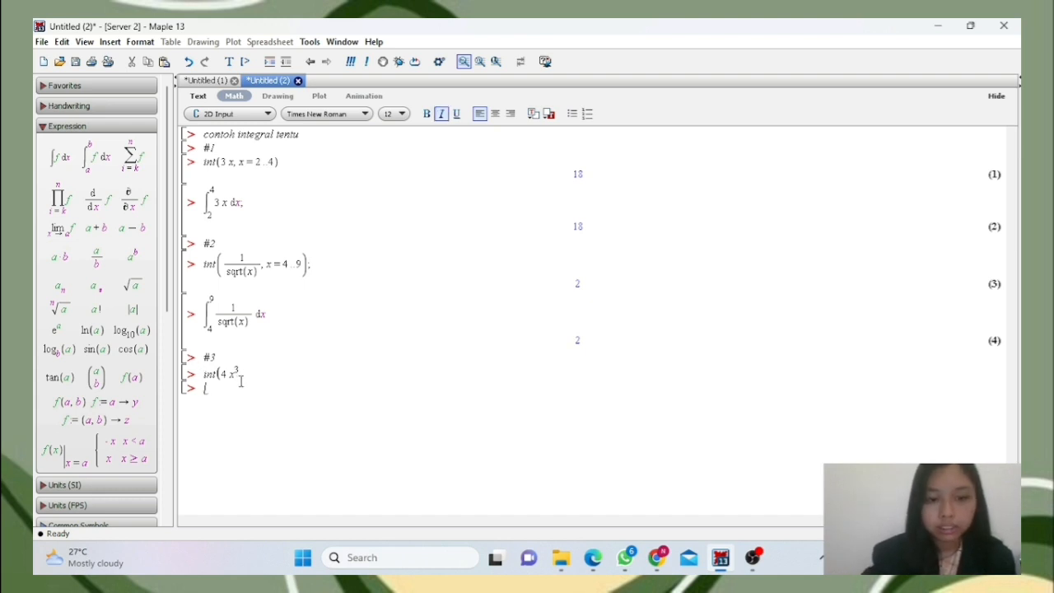
pyautogui.write('-')
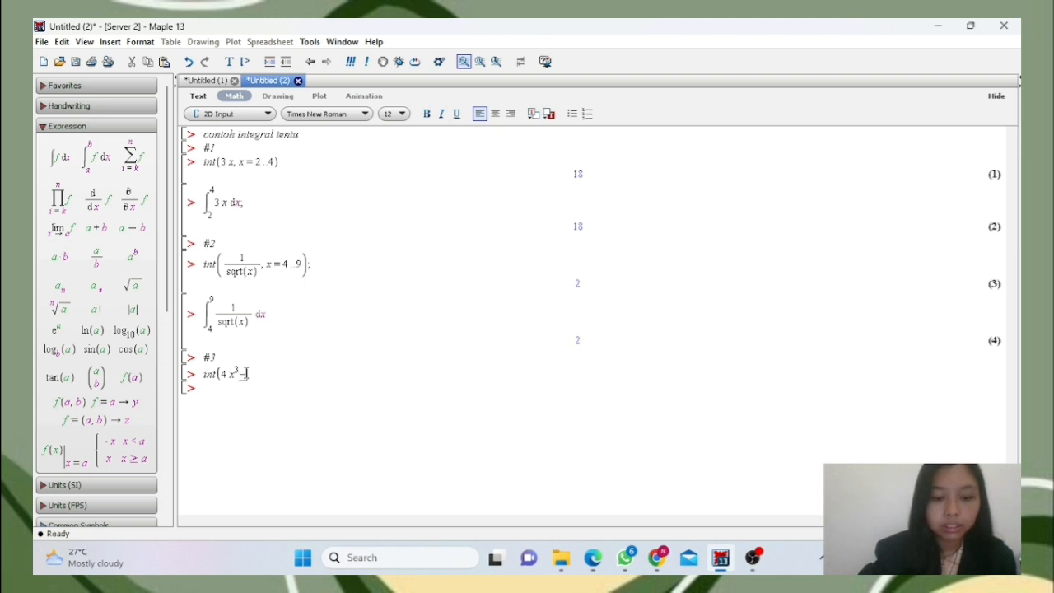
pyautogui.write(' 2 x ')
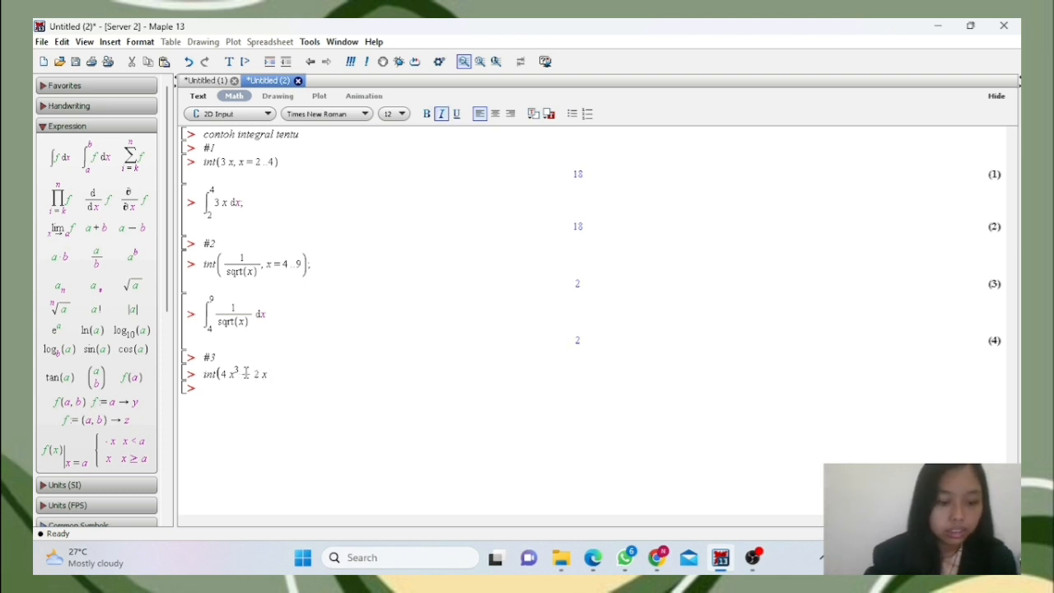
pyautogui.write('+')
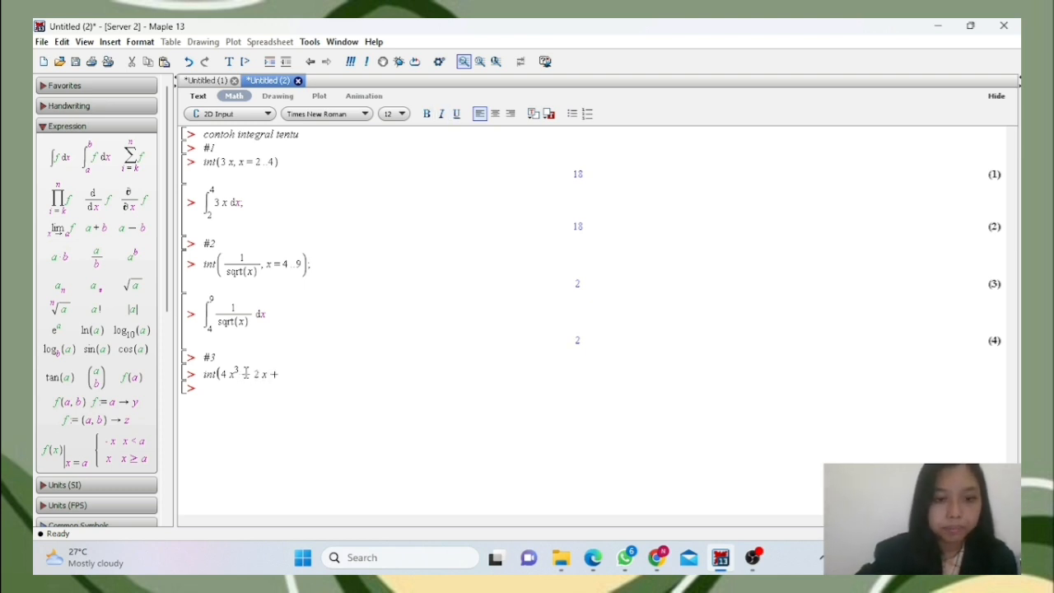
pyautogui.write(' 5,')
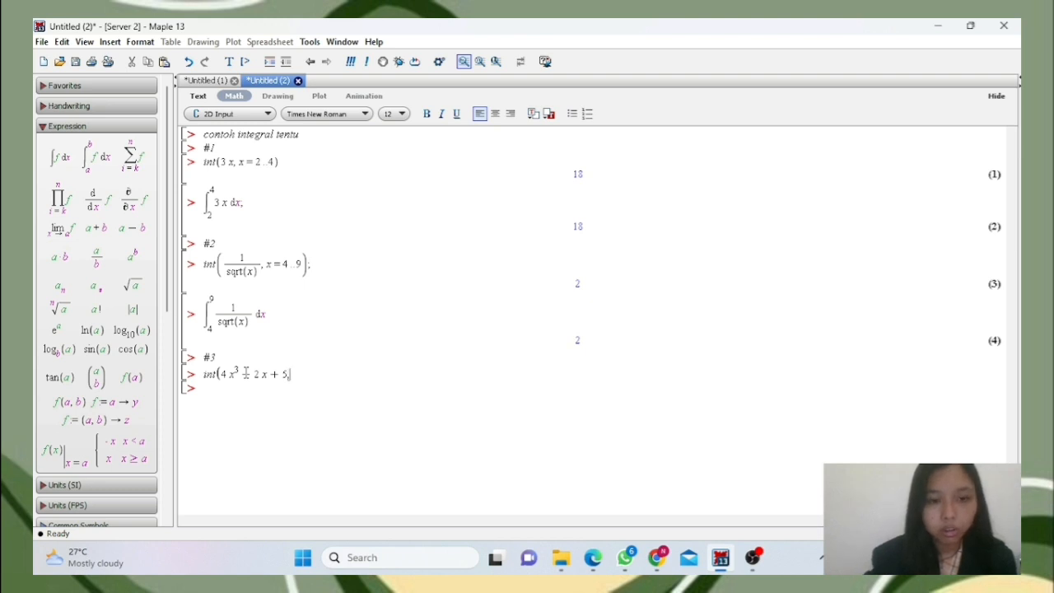
# - Set the integration range to x = 0..2, close the #3 int command with a semicolon, and evaluate it
pyautogui.write(' x = ')
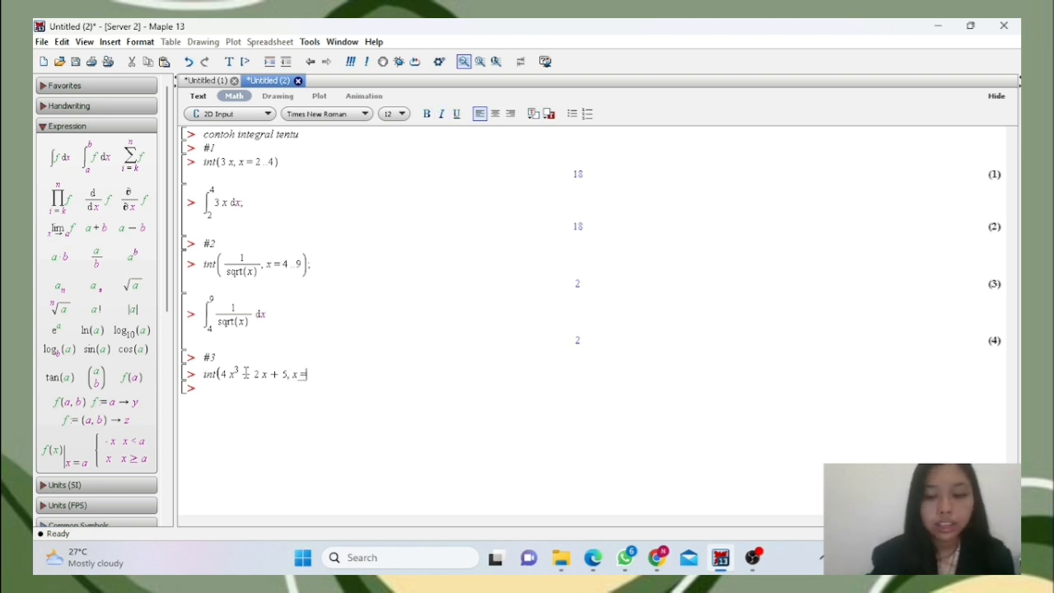
pyautogui.write('0 ..')
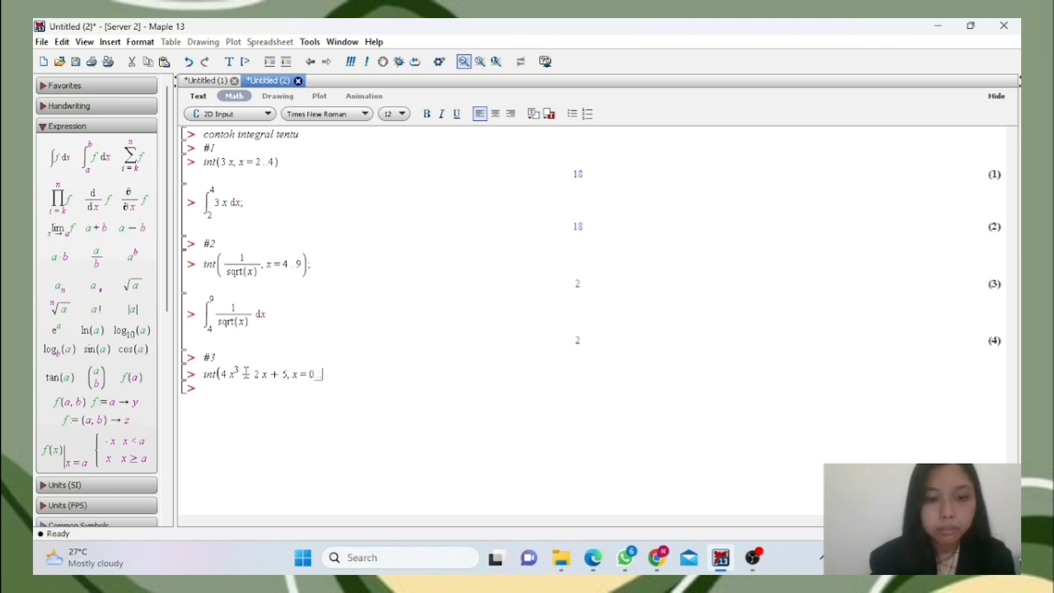
pyautogui.write('2')
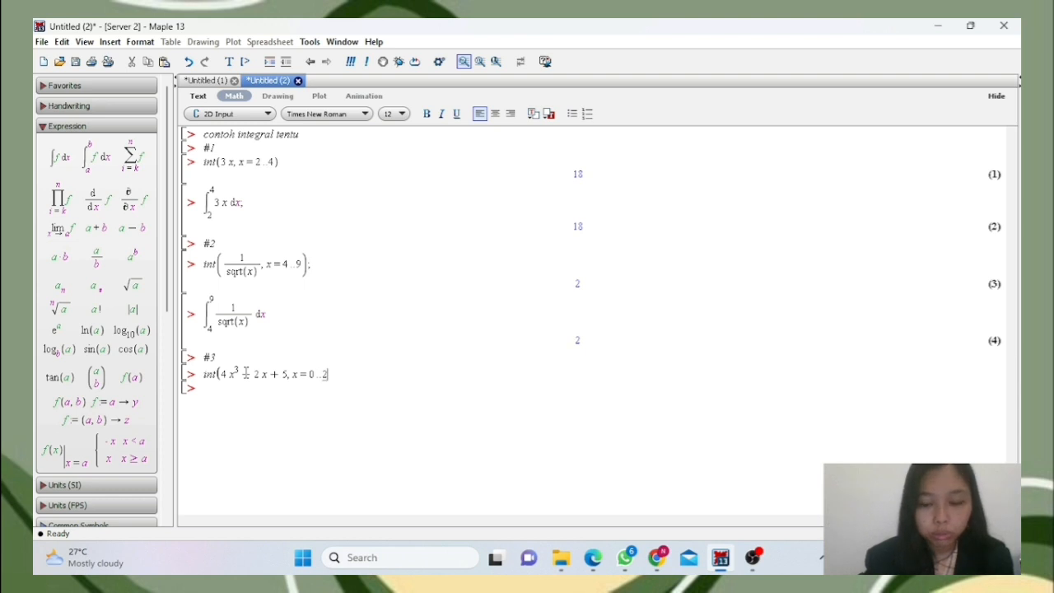
pyautogui.write(')')
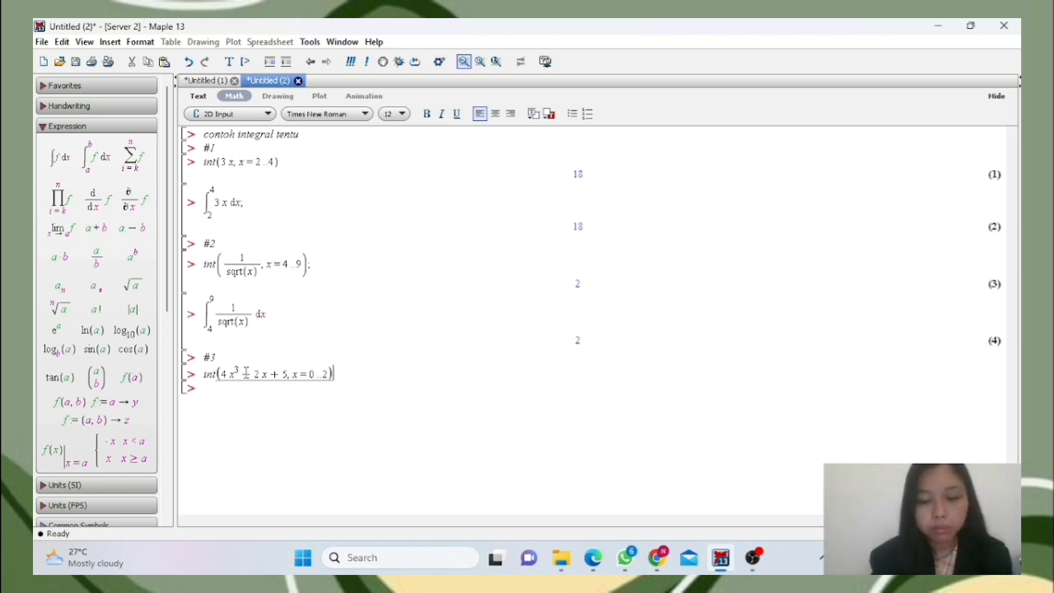
pyautogui.write(';')
pyautogui.press('Return')
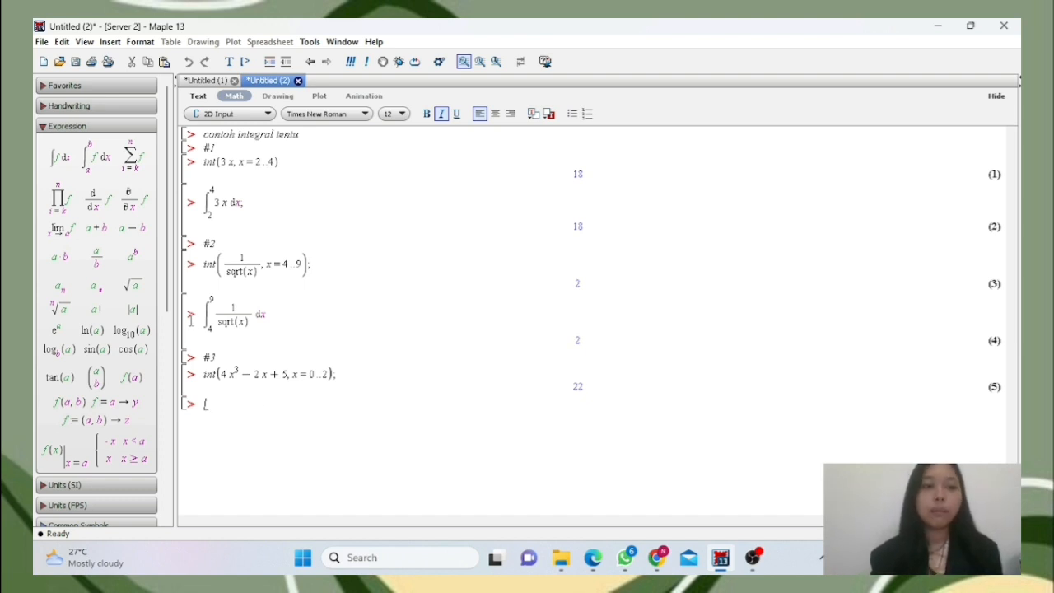
# - Insert a definite integral template below the #3 int command and set its limits from 0 to 2
pyautogui.click(97, 161)
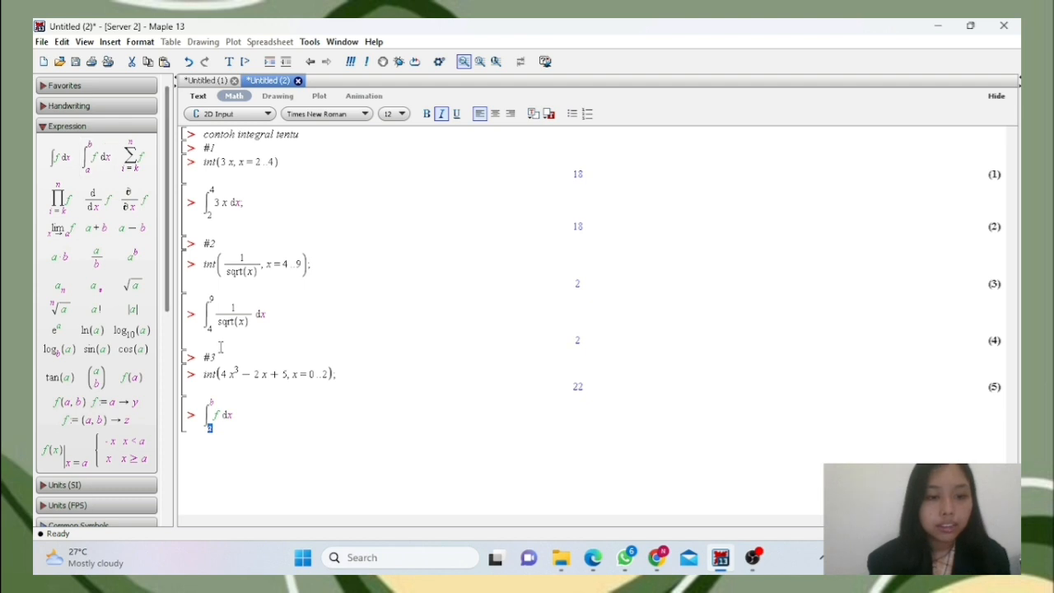
pyautogui.click(210, 431)
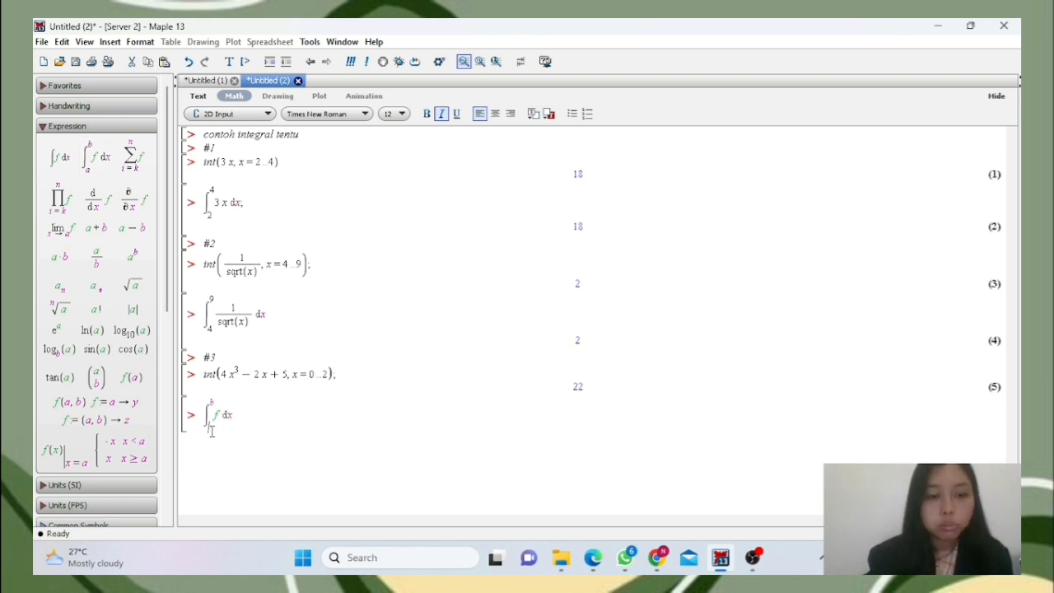
pyautogui.write('0')
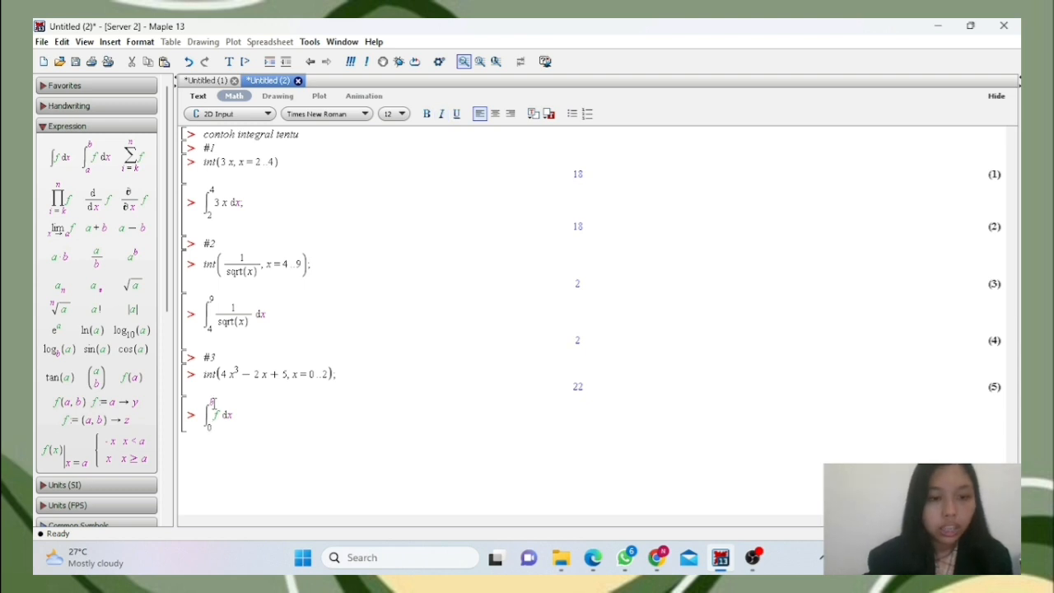
pyautogui.click(212, 401)
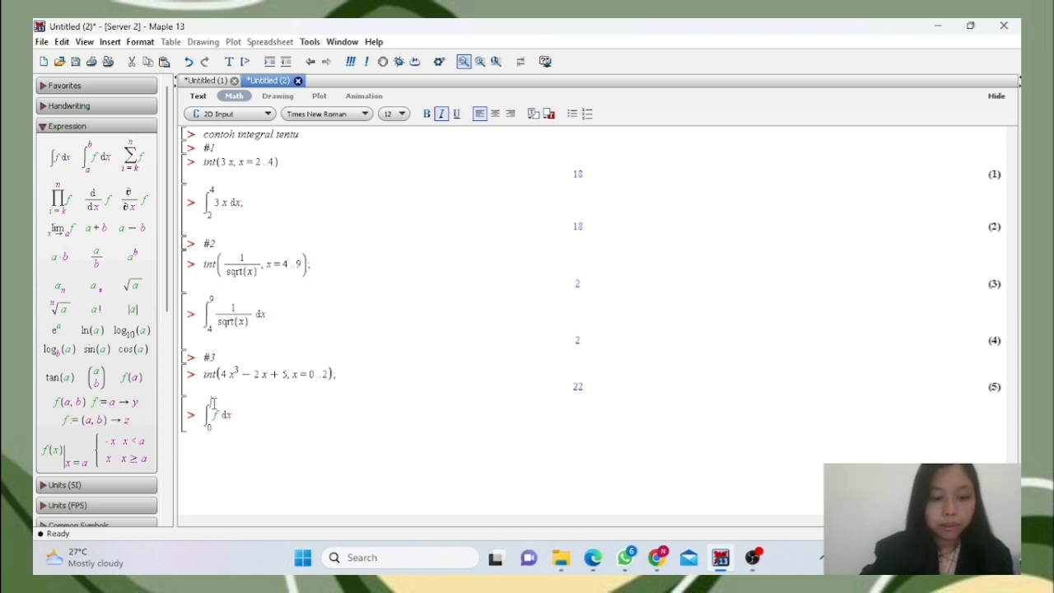
pyautogui.write('2')
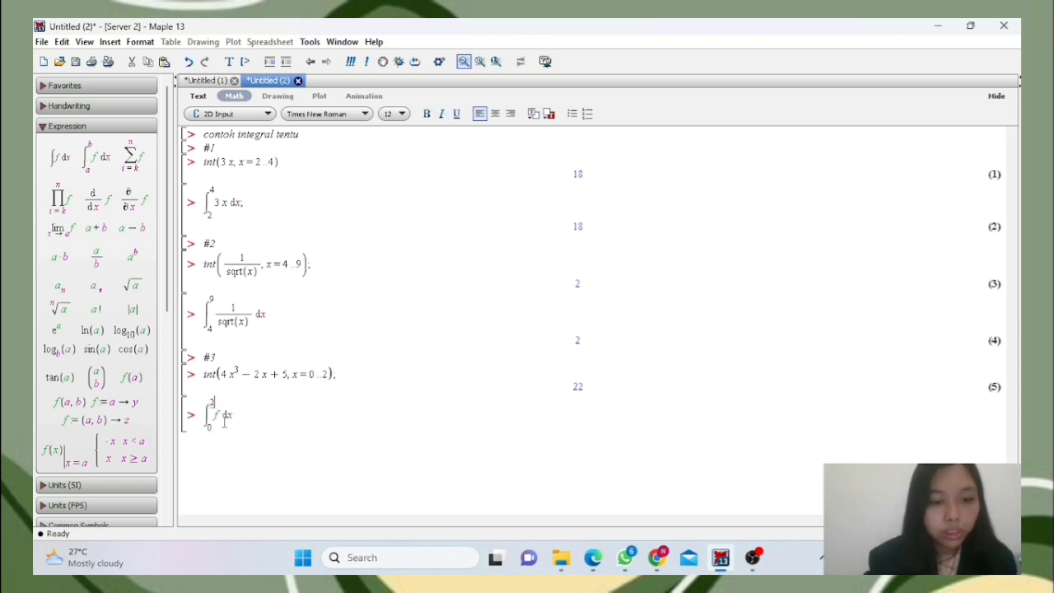
# - Enter 4x^3 - 2x + 5 as the integrand of the template with limits 0 to 2, end it with a semicolon, and evaluate it
pyautogui.press('Tab')
pyautogui.write('4 ')
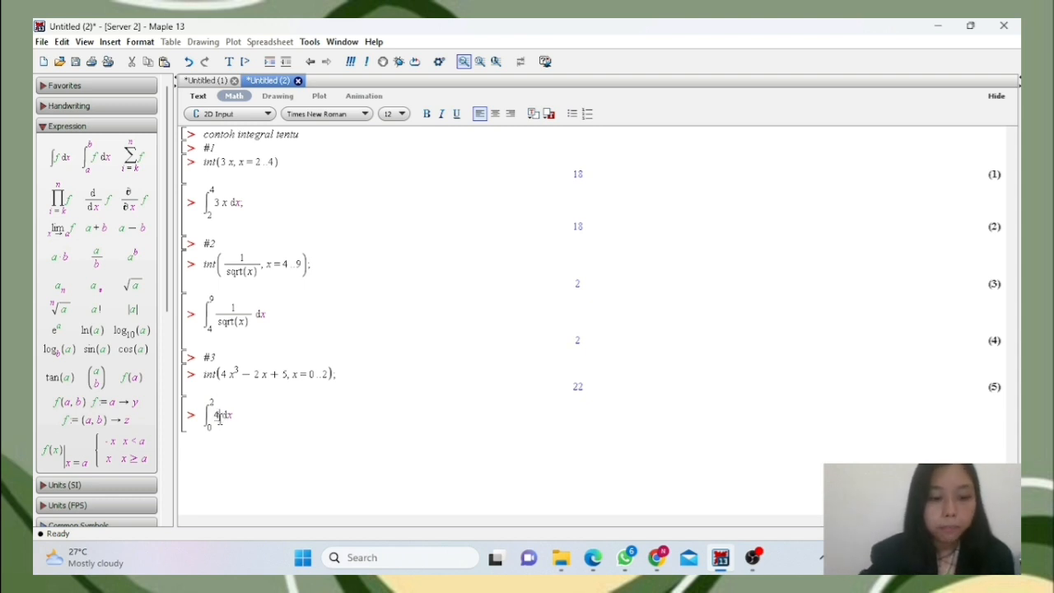
pyautogui.write('x^')
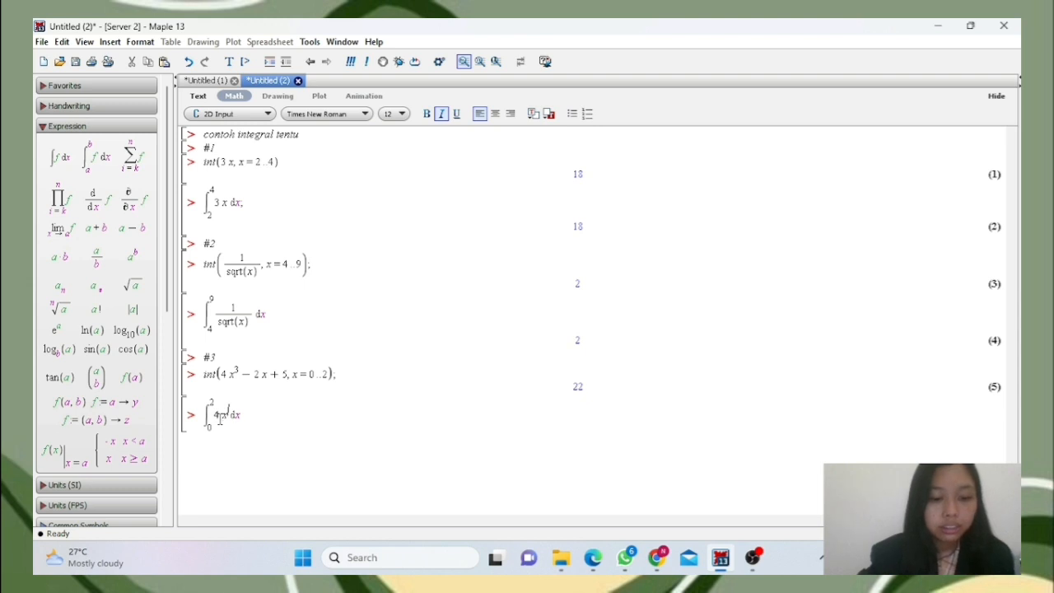
pyautogui.write('3')
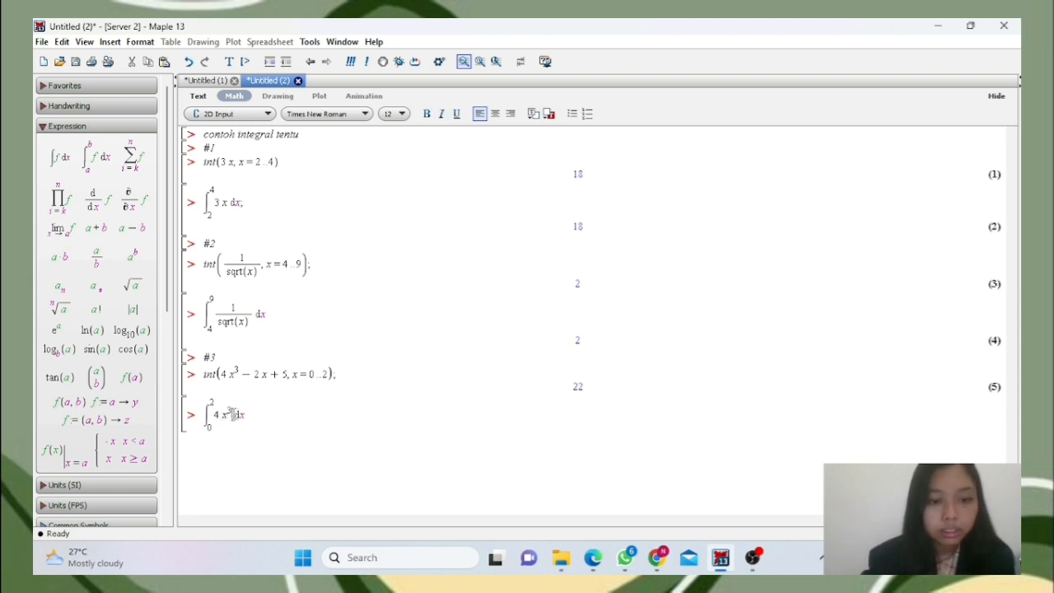
pyautogui.press('Right')
pyautogui.write('-2x')
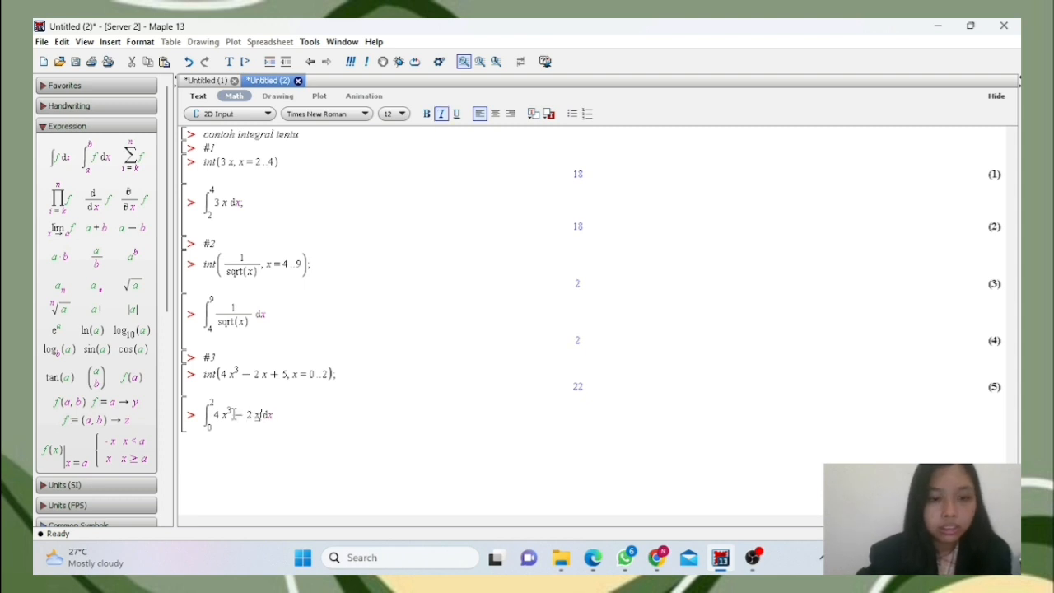
pyautogui.write('+5')
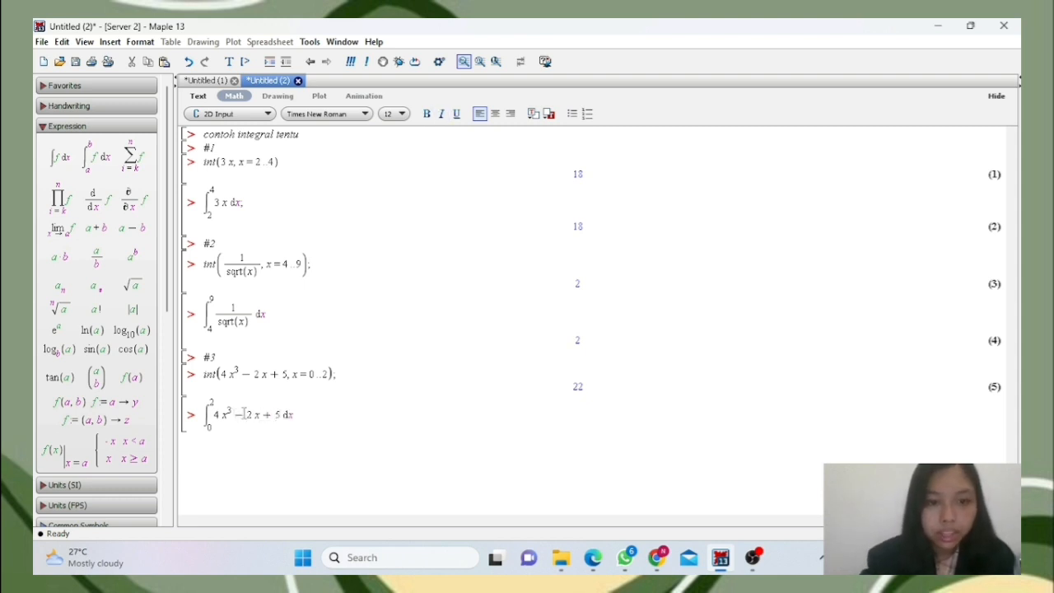
pyautogui.click(296, 418)
pyautogui.write(';')
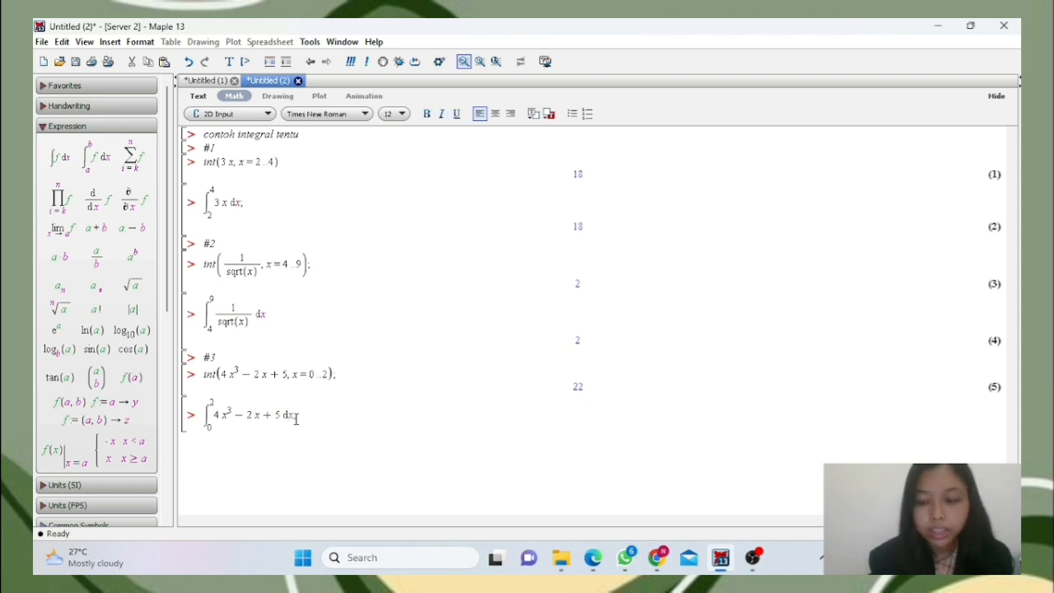
pyautogui.press('Return')
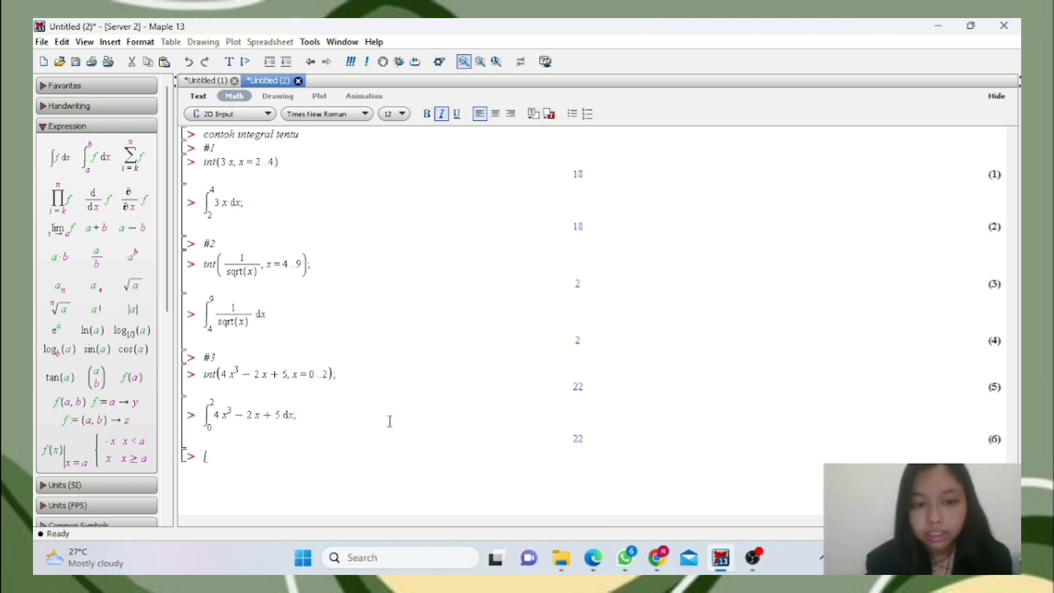